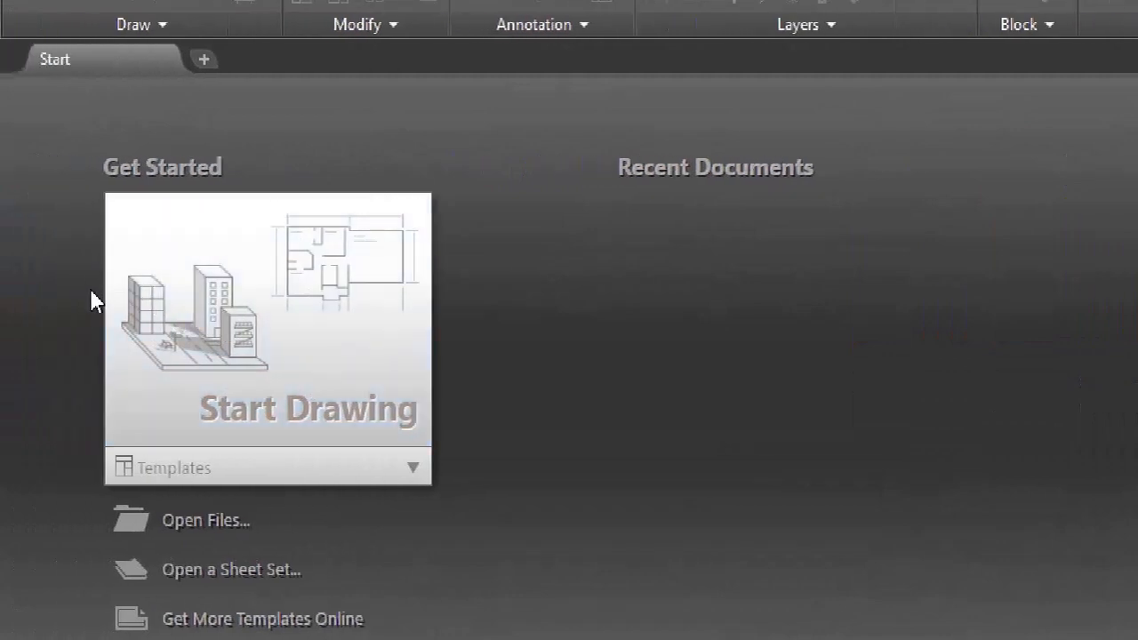
# Start a new drawing and turn on the display of the menu bar
pyautogui.click(297, 364)
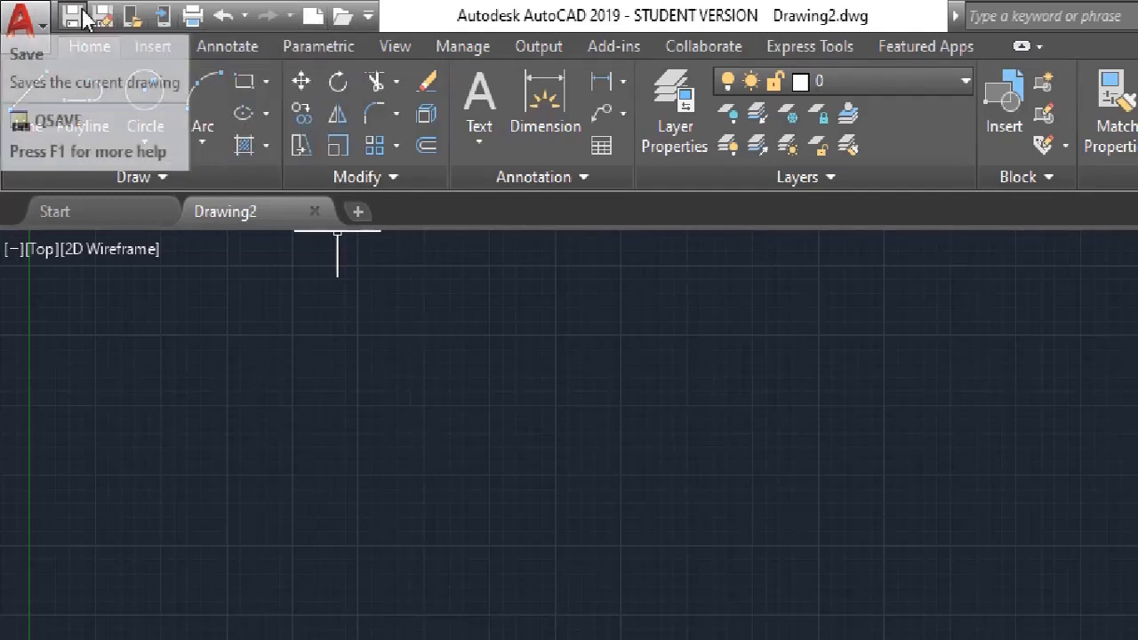
pyautogui.click(367, 16)
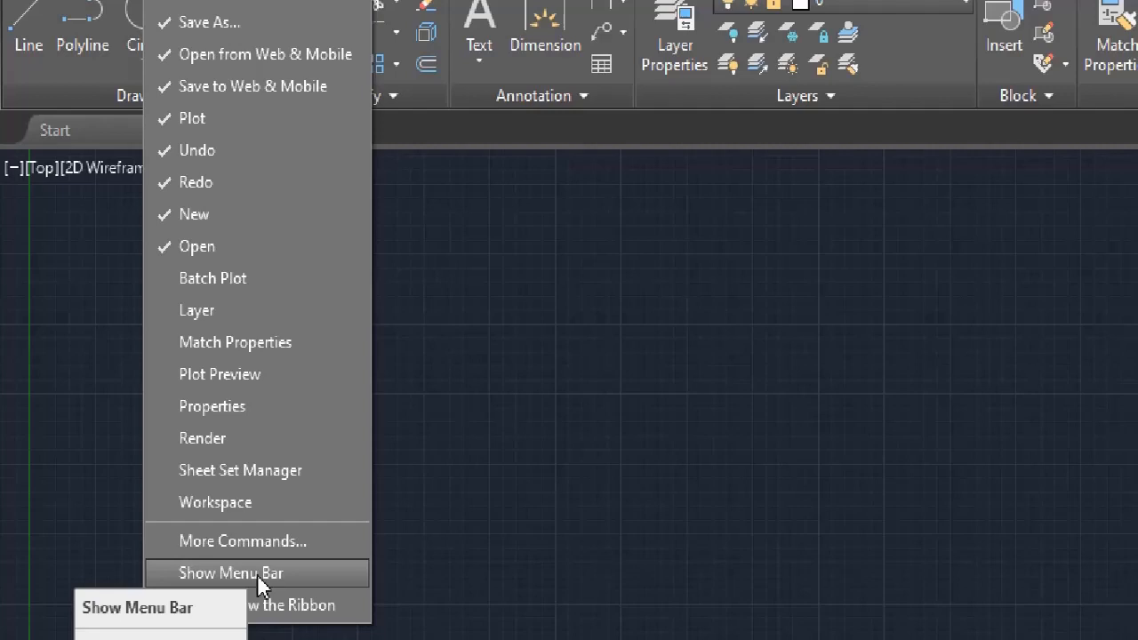
pyautogui.click(257, 573)
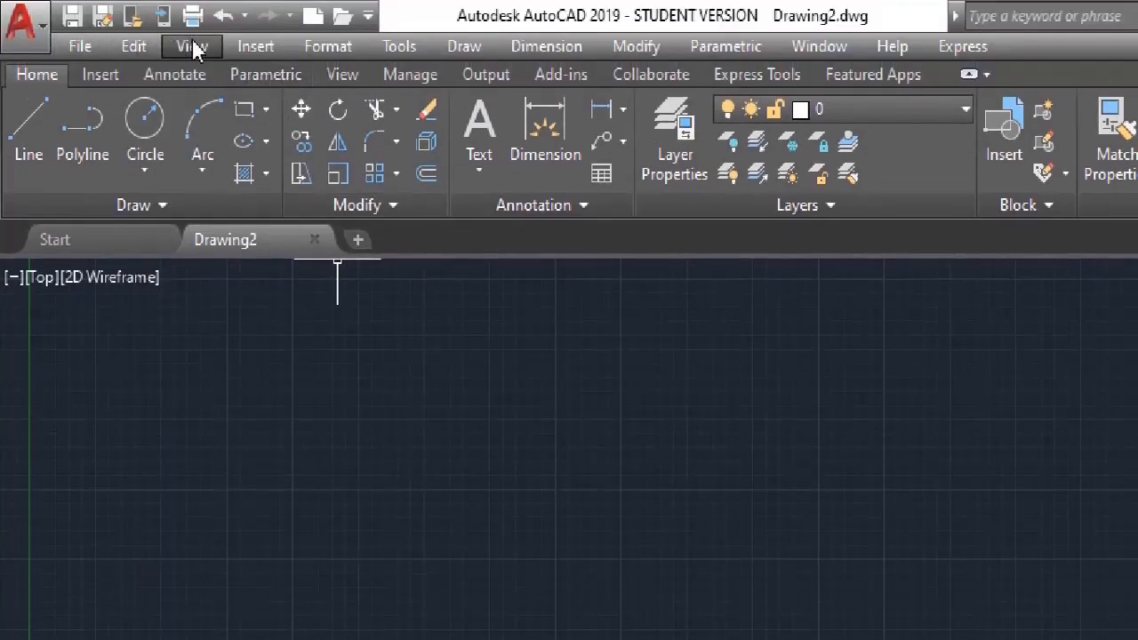
# Hide the menu bar and show it again
pyautogui.click(368, 15)
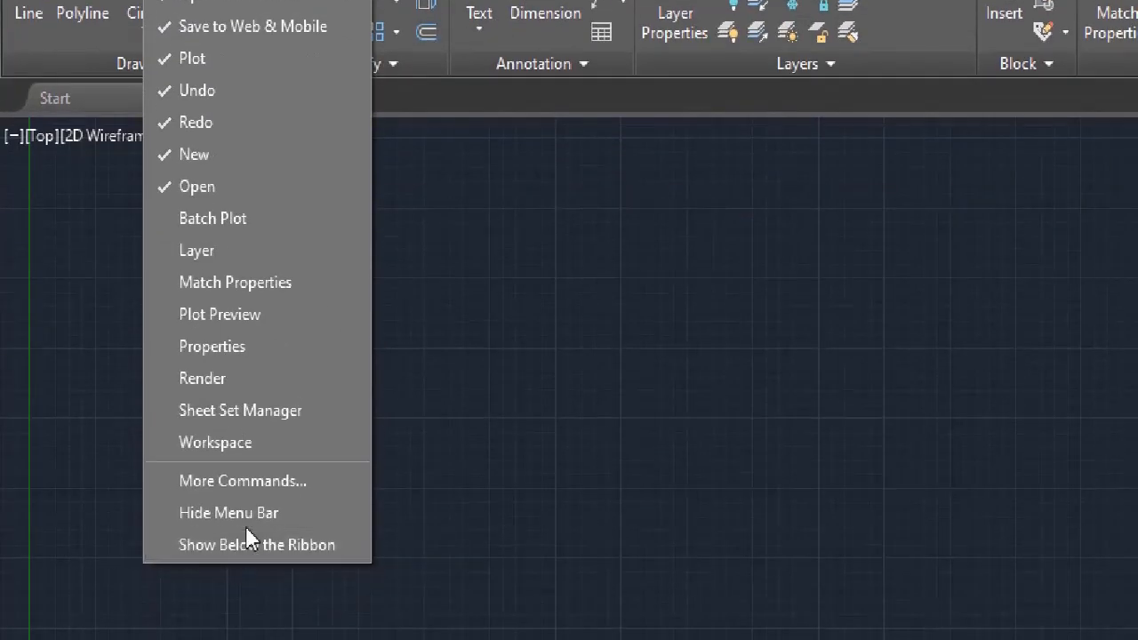
pyautogui.click(255, 610)
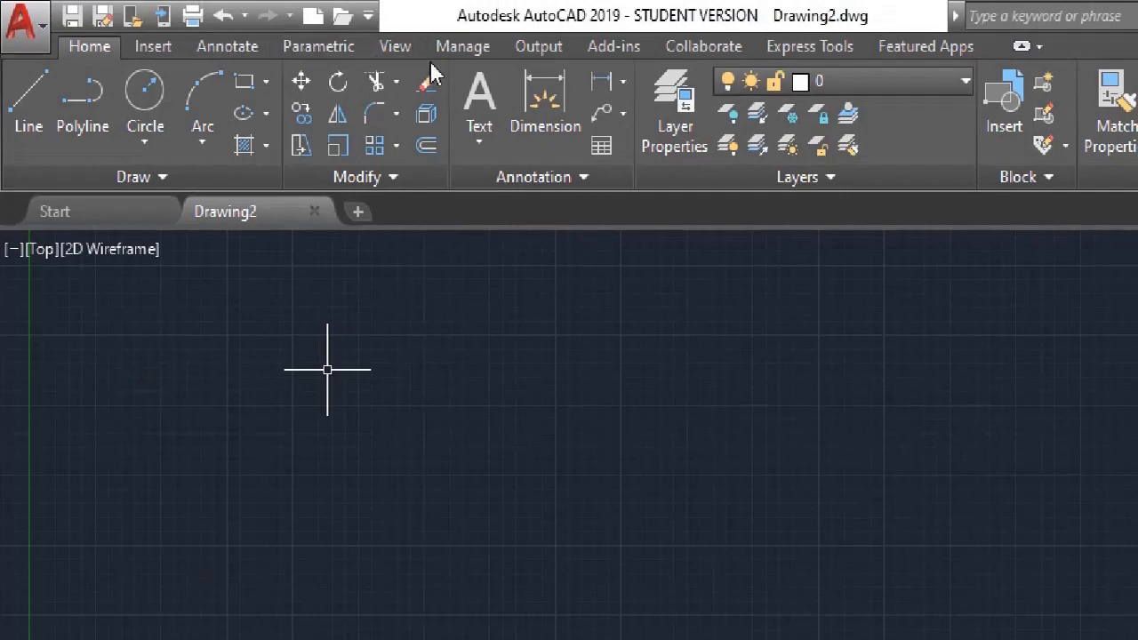
pyautogui.click(368, 15)
pyautogui.click(233, 613)
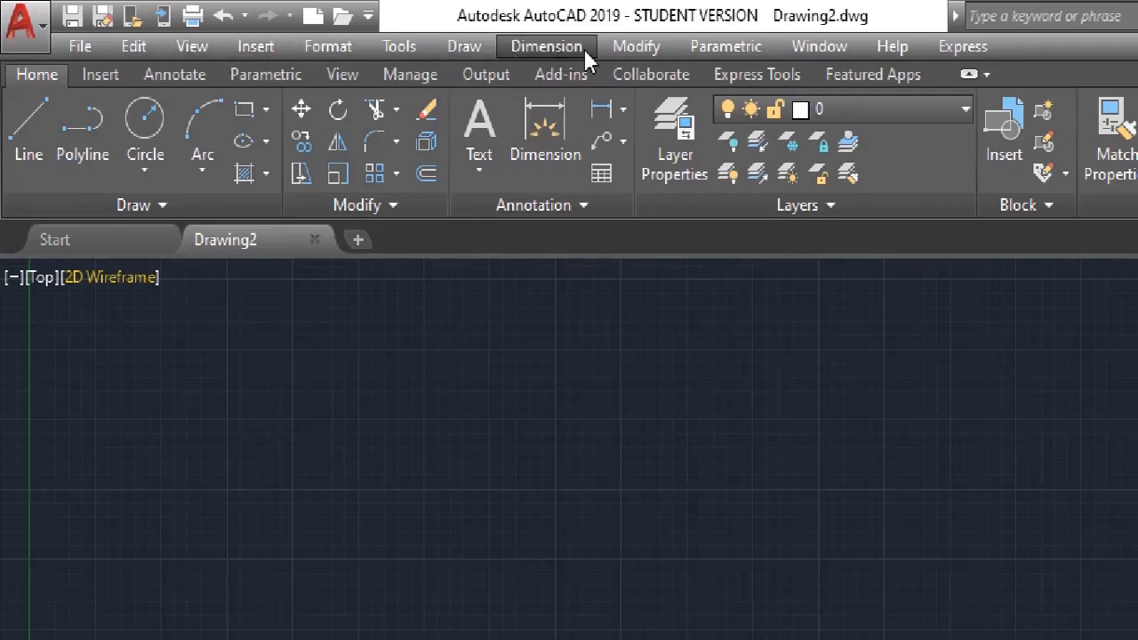
# Look through the commands offered for editing, viewing, inserting, formatting, dimensioning, modifying and drawing, including the additional Draw tools
pyautogui.click(84, 45)
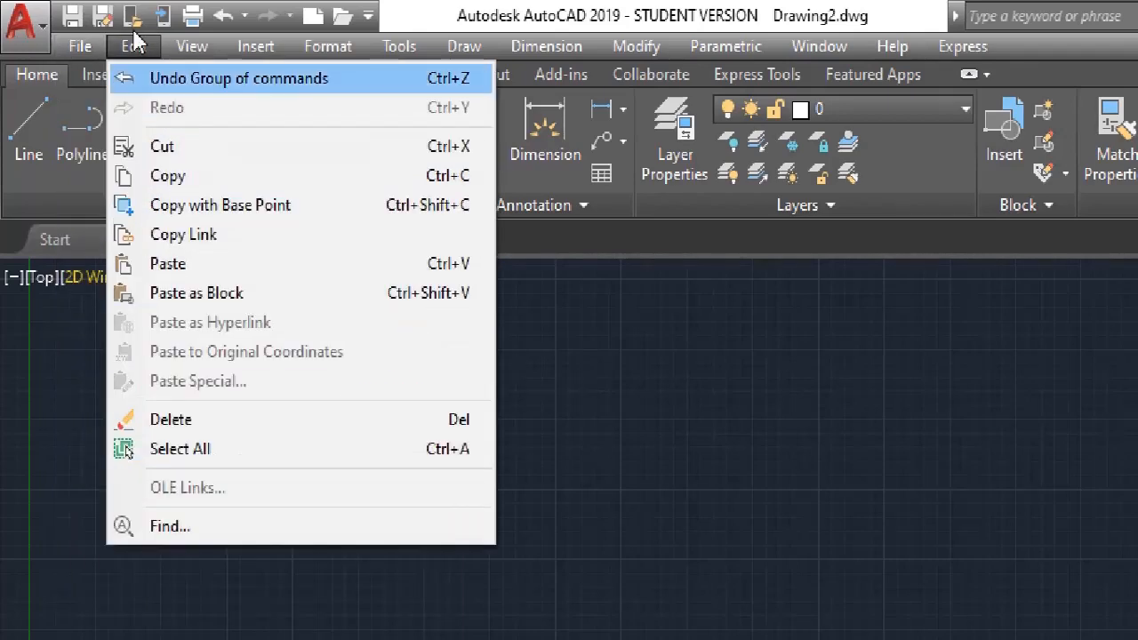
pyautogui.moveTo(192, 52)
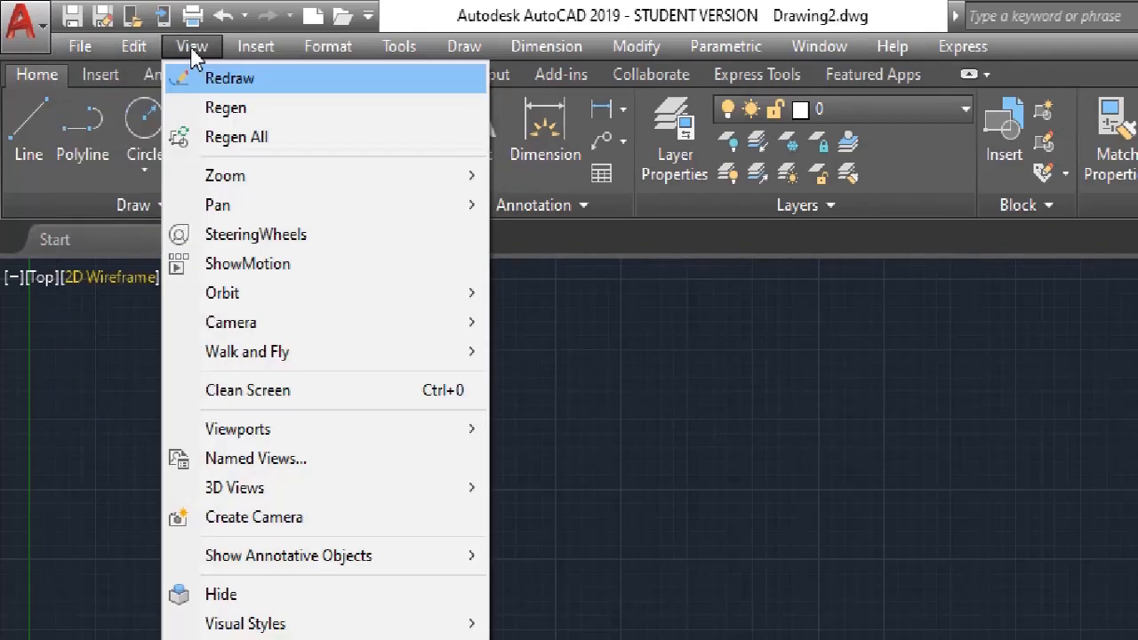
pyautogui.moveTo(248, 54)
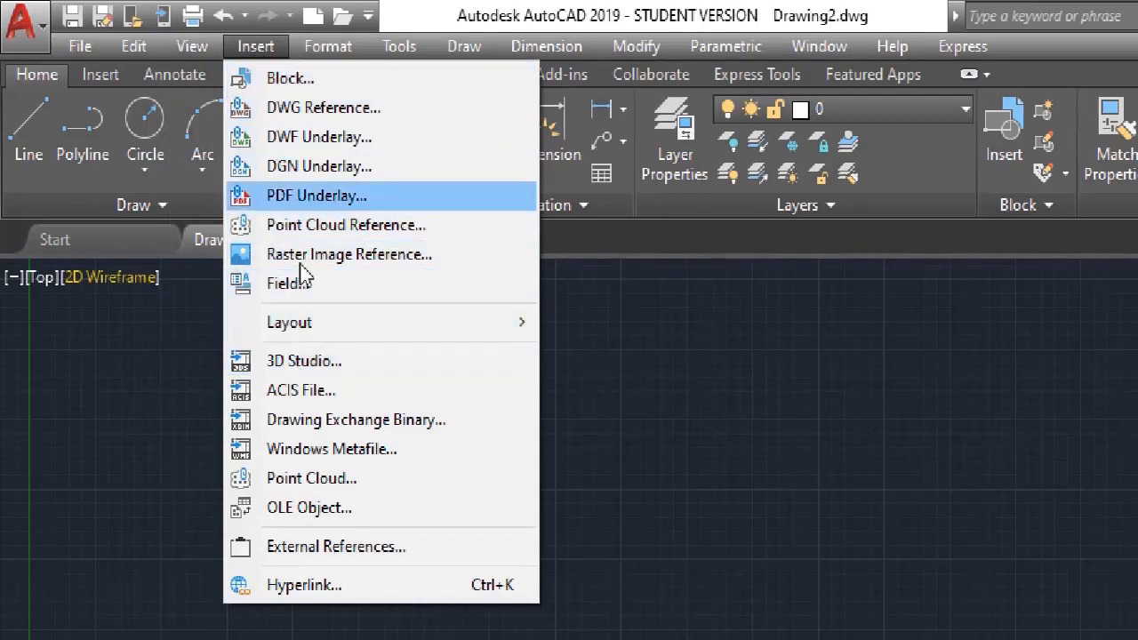
pyautogui.moveTo(330, 55)
pyautogui.moveTo(392, 49)
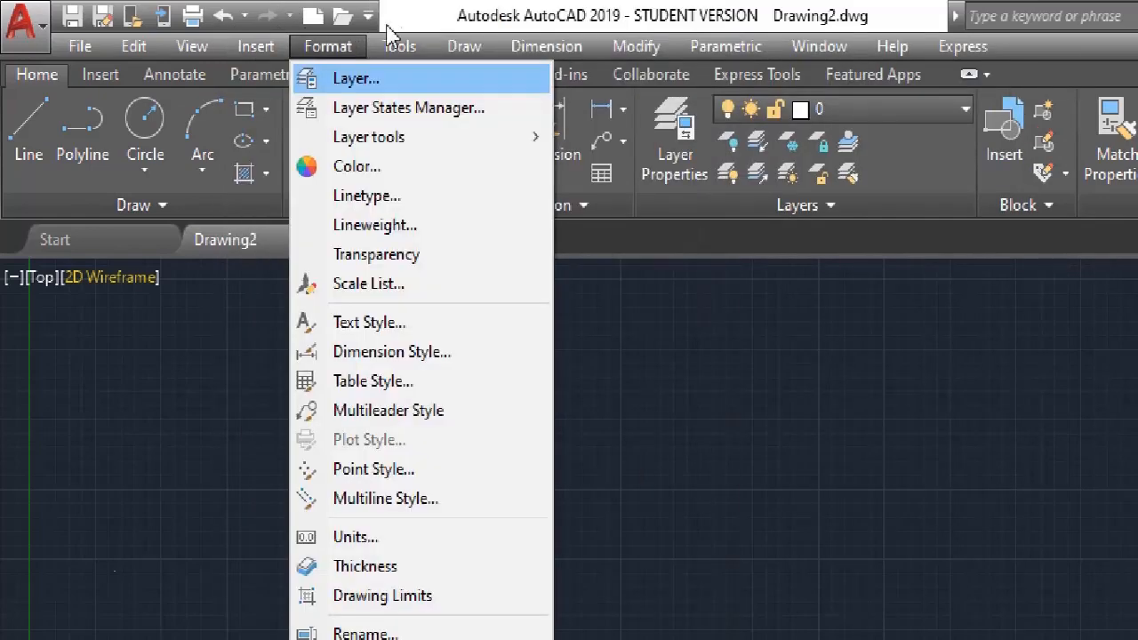
pyautogui.moveTo(512, 57)
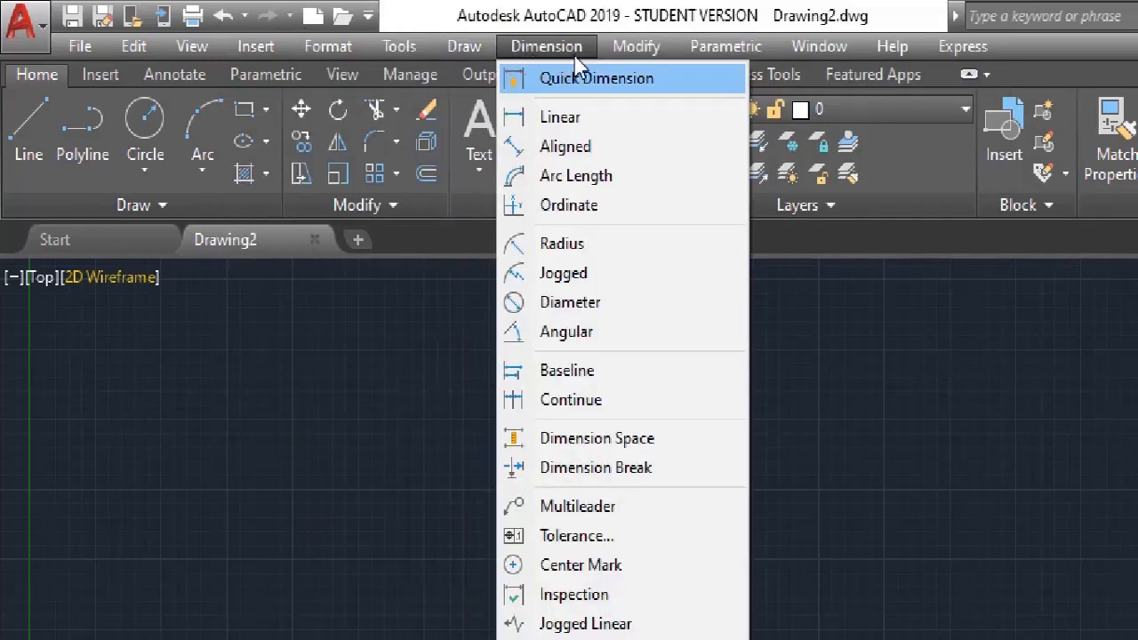
pyautogui.moveTo(637, 54)
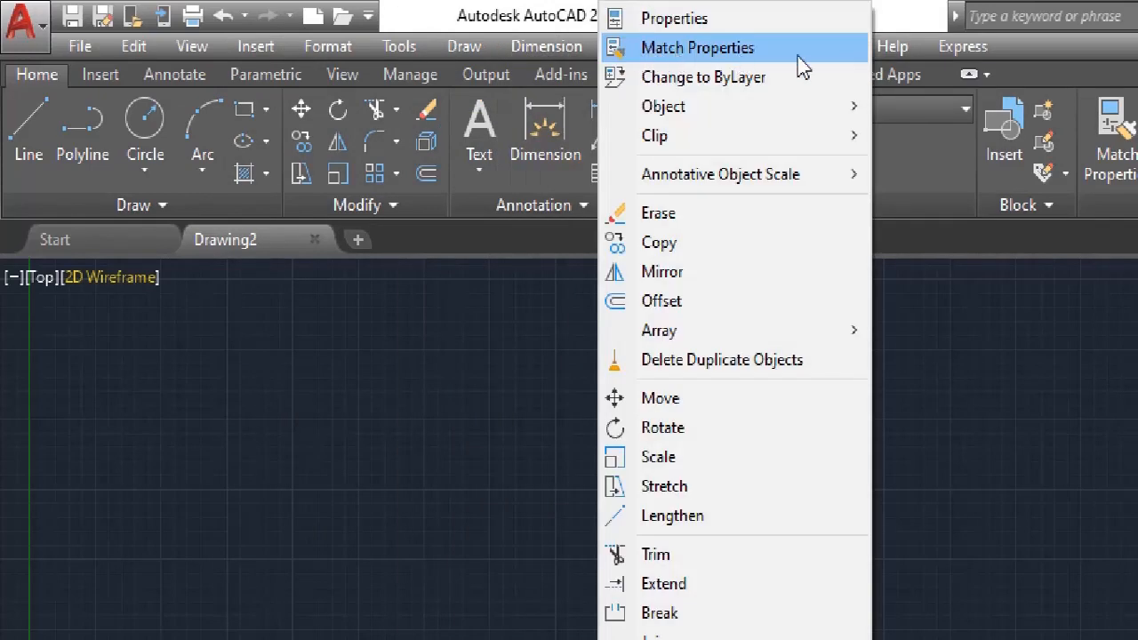
pyautogui.moveTo(986, 53)
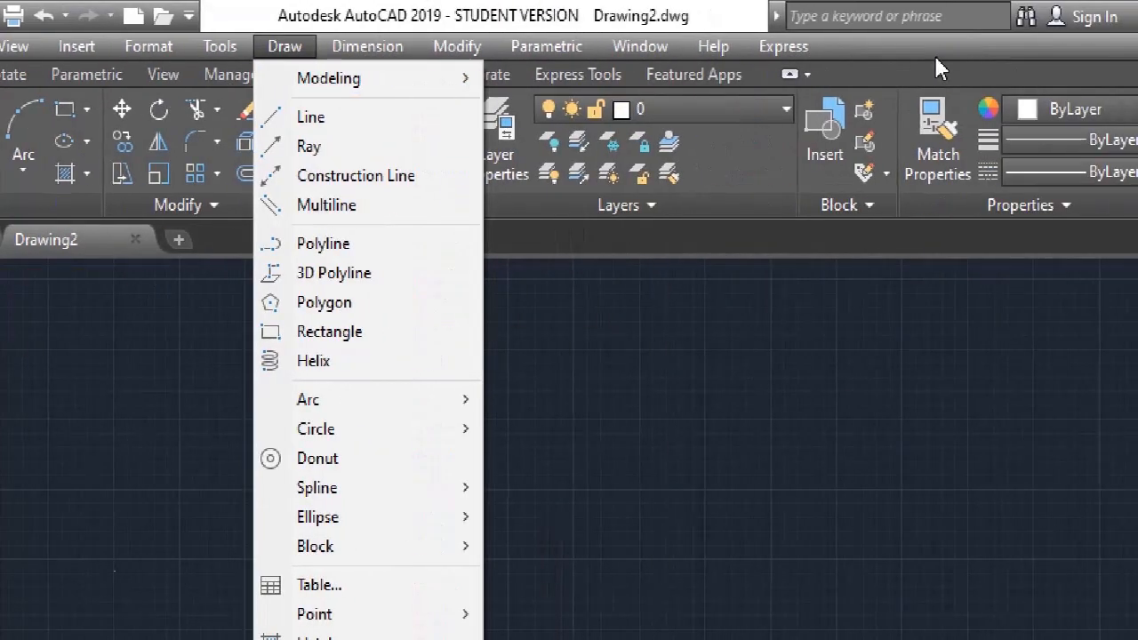
pyautogui.click(935, 58)
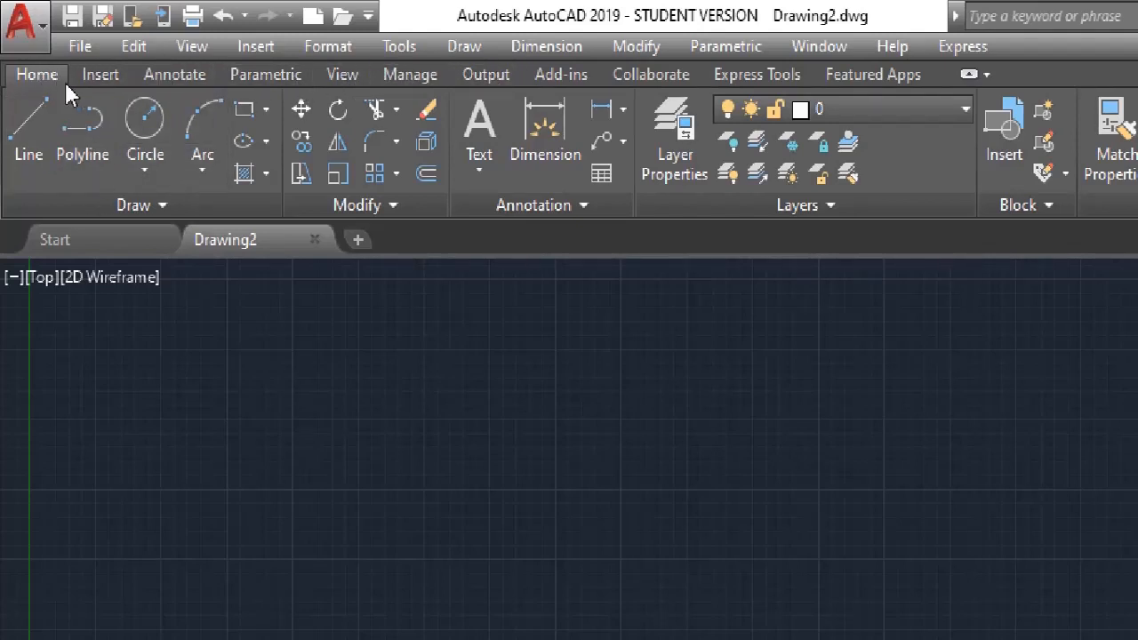
pyautogui.click(140, 208)
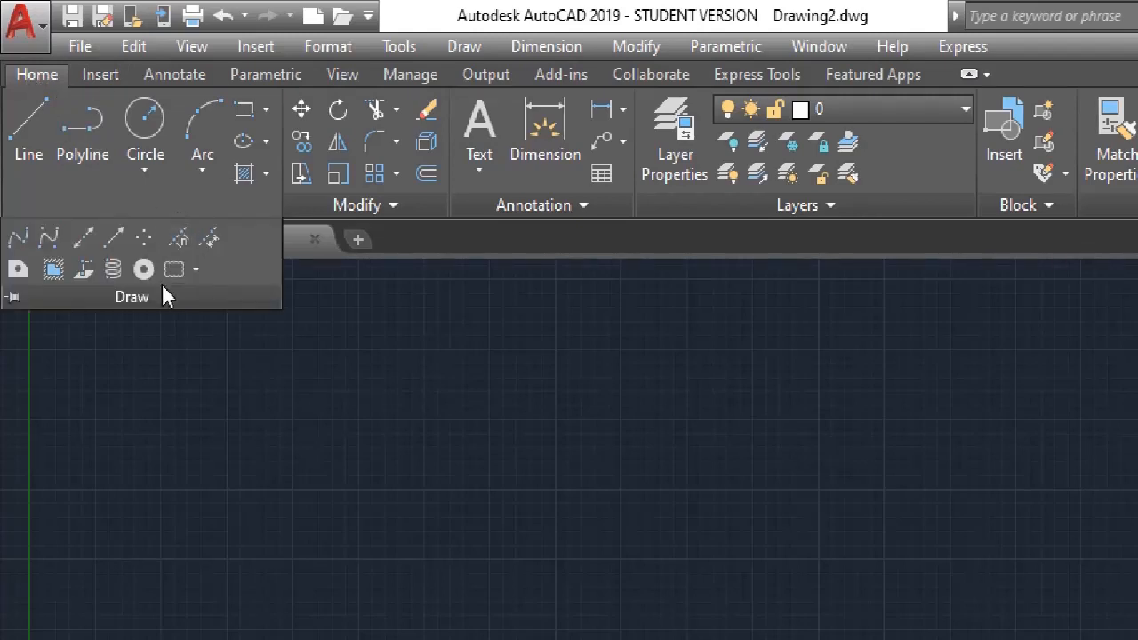
pyautogui.click(151, 295)
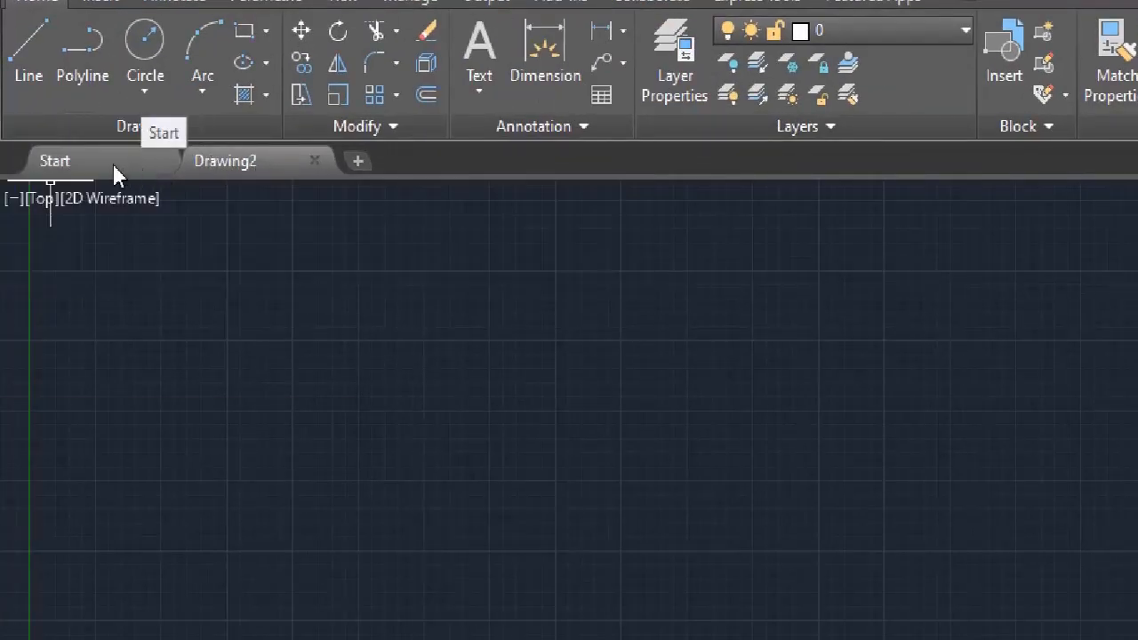
# View the Start page and return to Drawing2
pyautogui.click(84, 163)
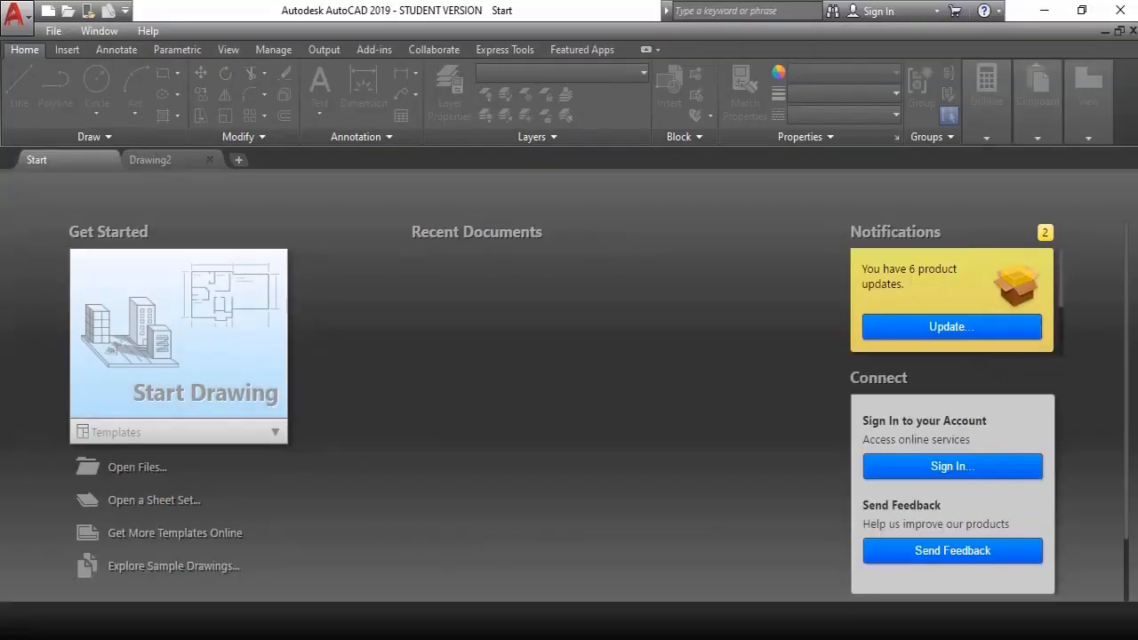
pyautogui.moveTo(131, 161)
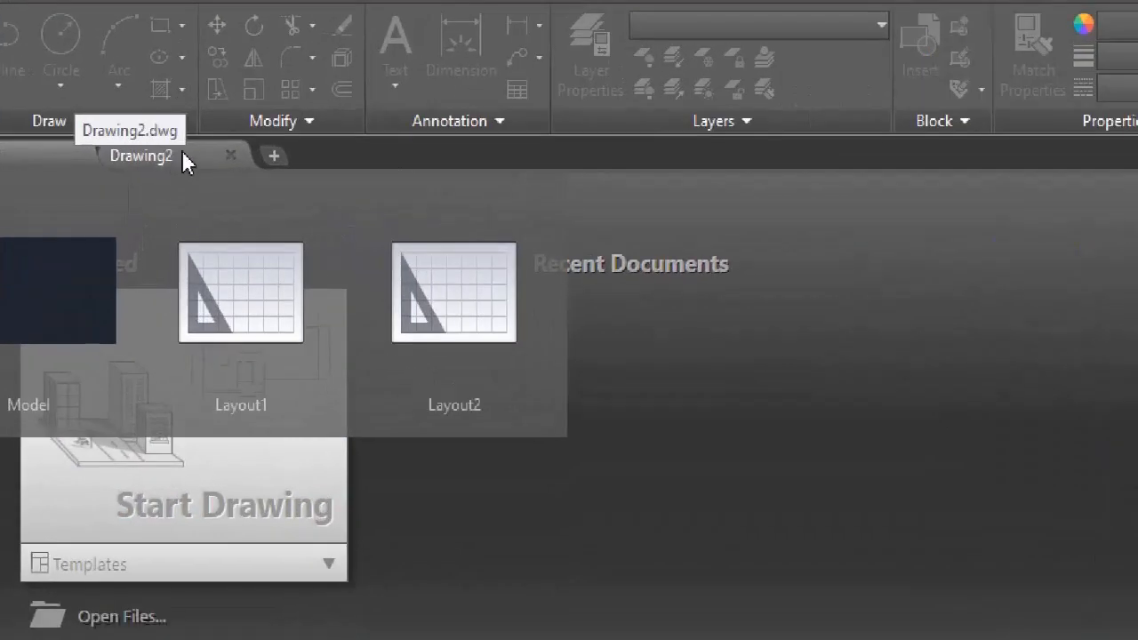
pyautogui.click(182, 158)
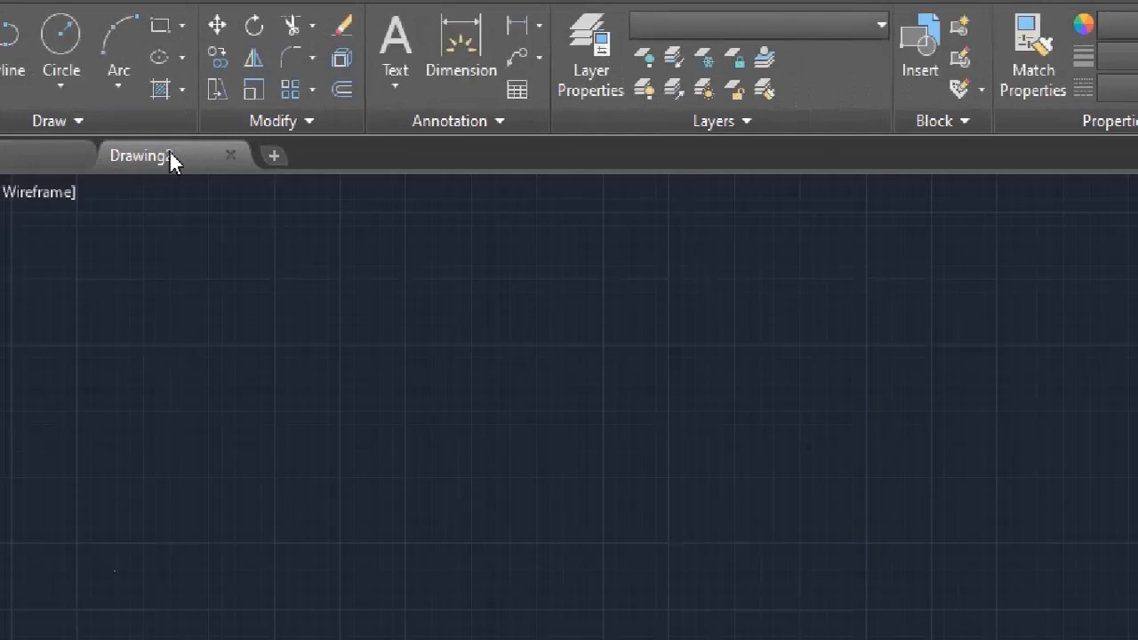
# Create an additional blank drawing and close it
pyautogui.moveTo(186, 165)
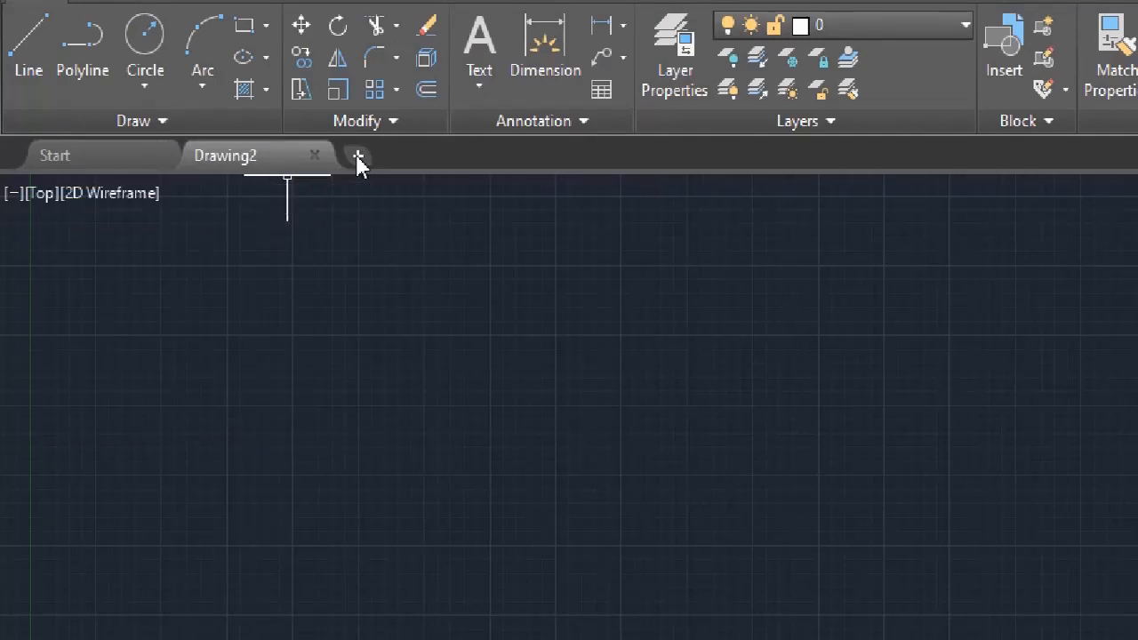
pyautogui.click(357, 158)
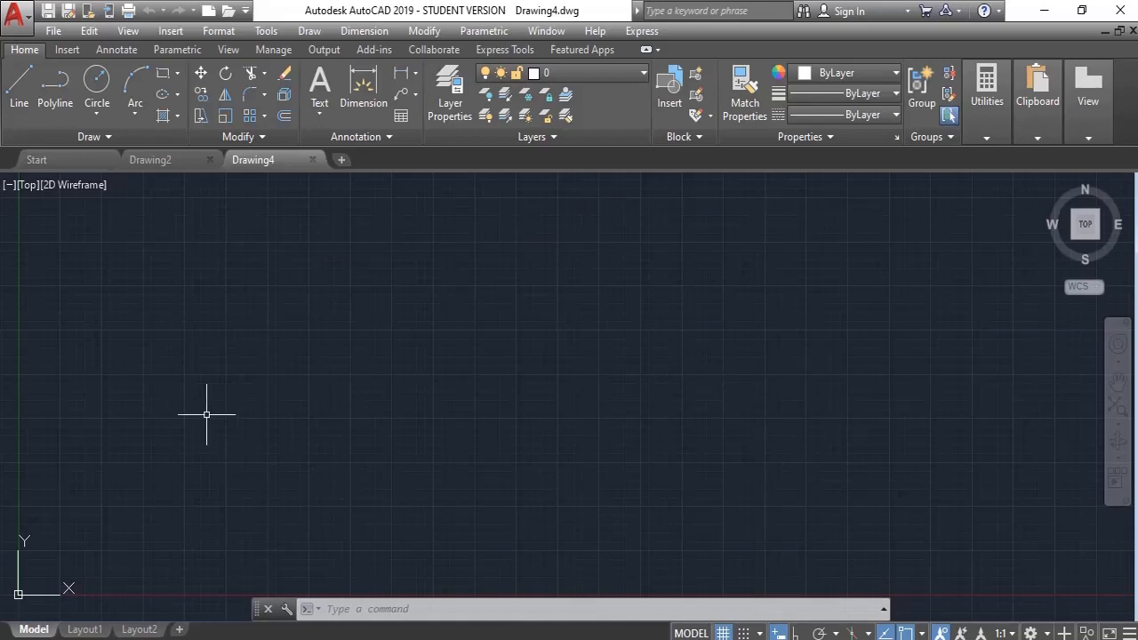
pyautogui.click(312, 159)
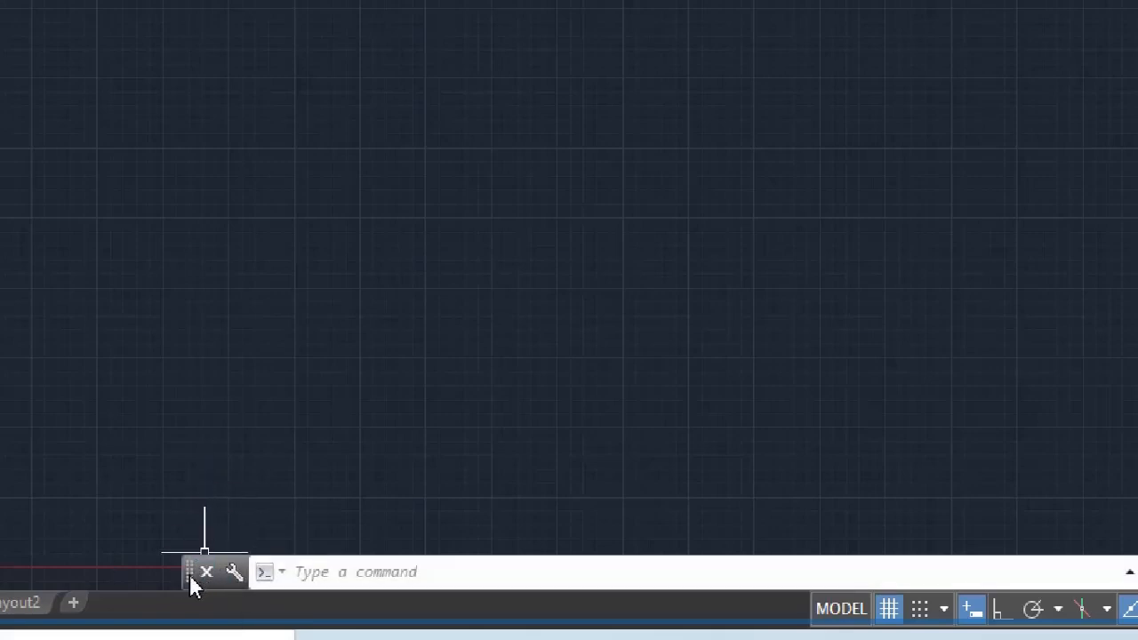
# Shift the command line slightly sideways and pan the drawing area
pyautogui.moveTo(190, 574)
pyautogui.mouseDown()
pyautogui.moveTo(155, 574)
pyautogui.moveTo(204, 574)
pyautogui.moveTo(177, 572)
pyautogui.mouseUp()
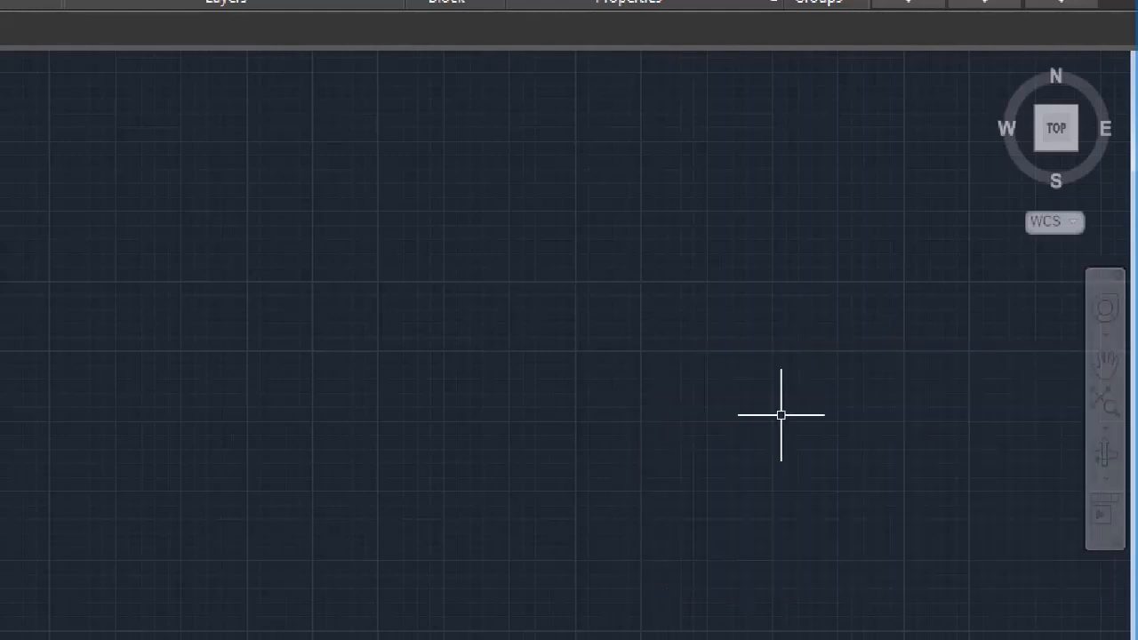
pyautogui.click(1105, 364)
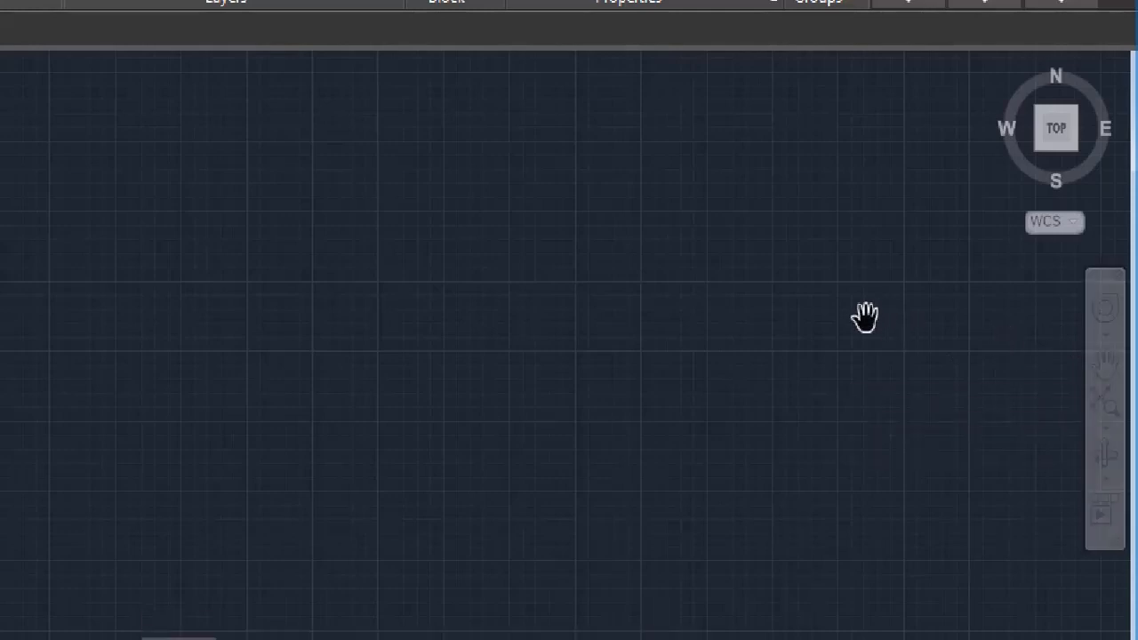
pyautogui.moveTo(824, 316)
pyautogui.mouseDown()
pyautogui.moveTo(353, 312)
pyautogui.moveTo(394, 325)
pyautogui.moveTo(1013, 346)
pyautogui.mouseUp()
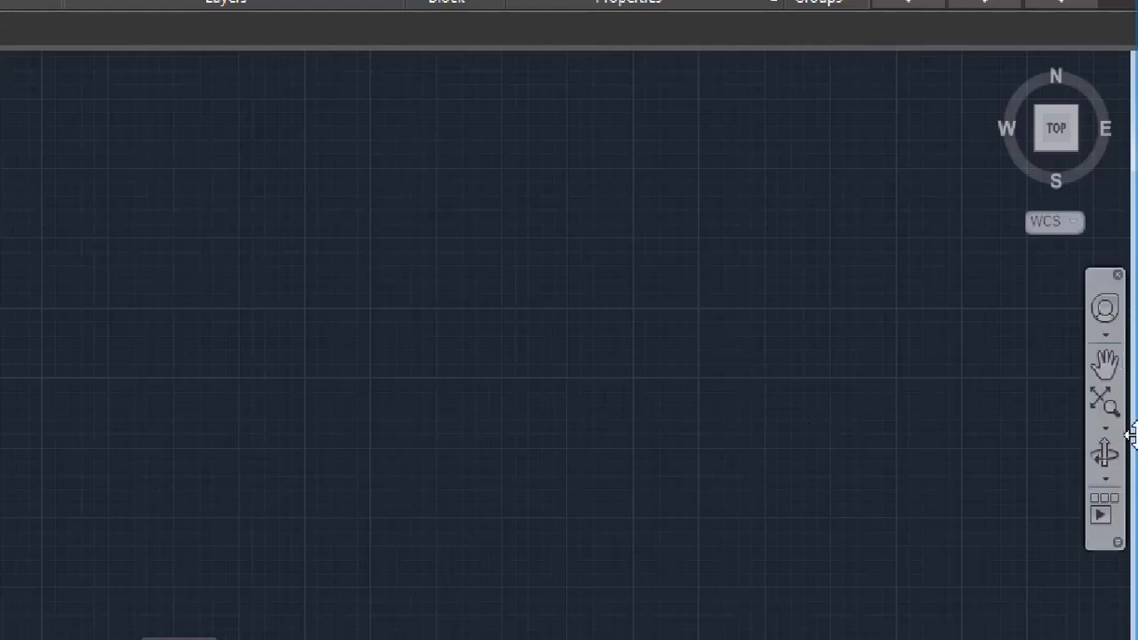
pyautogui.click(1105, 362)
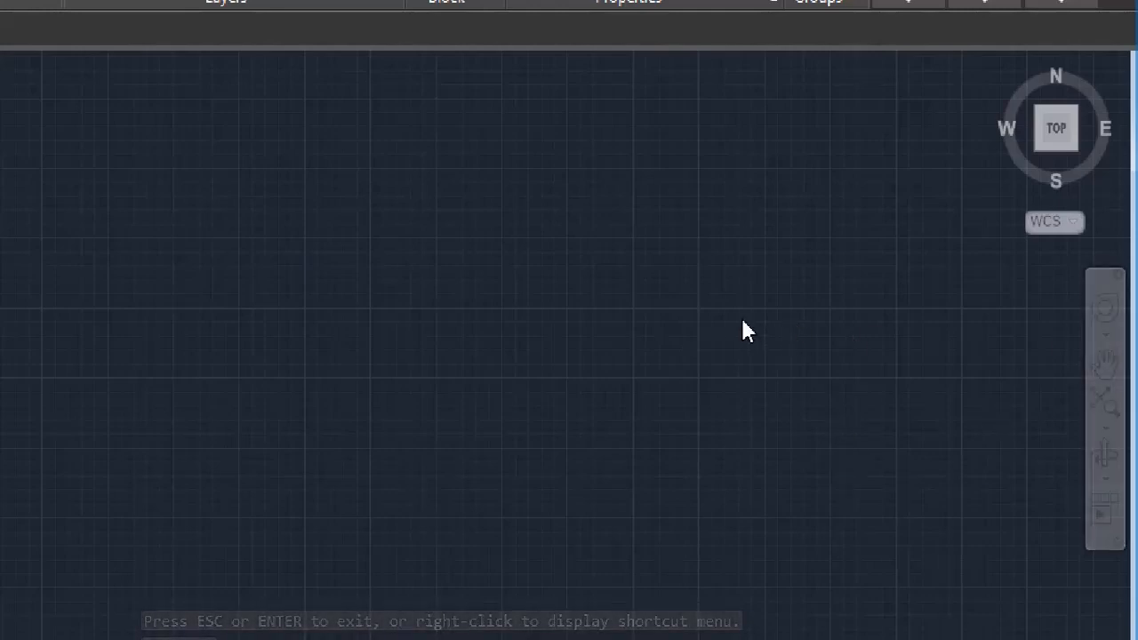
pyautogui.moveTo(745, 331)
pyautogui.mouseDown(button='middle')
pyautogui.moveTo(741, 316)
pyautogui.moveTo(455, 320)
pyautogui.moveTo(795, 317)
pyautogui.moveTo(878, 336)
pyautogui.mouseUp(button='middle')
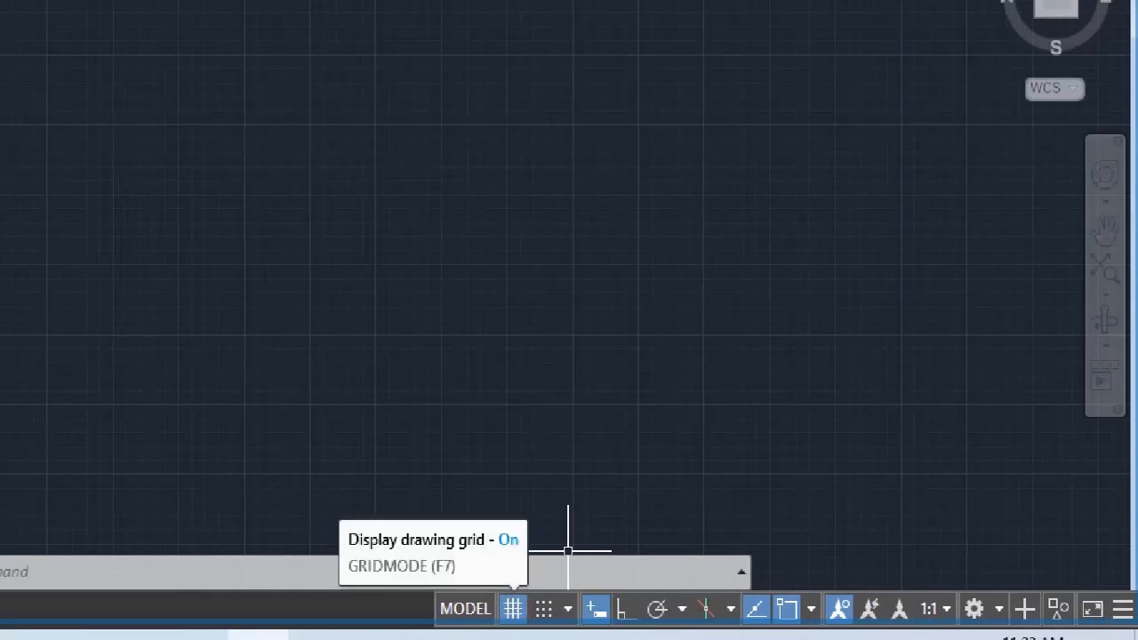
# Turn the drawing grid off and back on
pyautogui.click(514, 610)
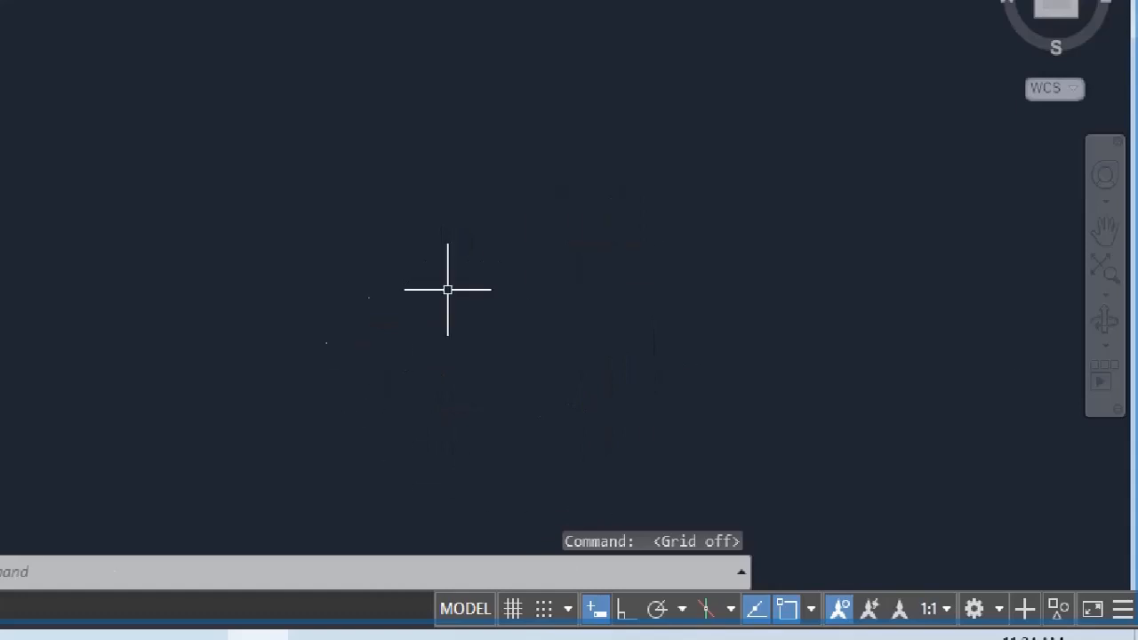
pyautogui.click(513, 611)
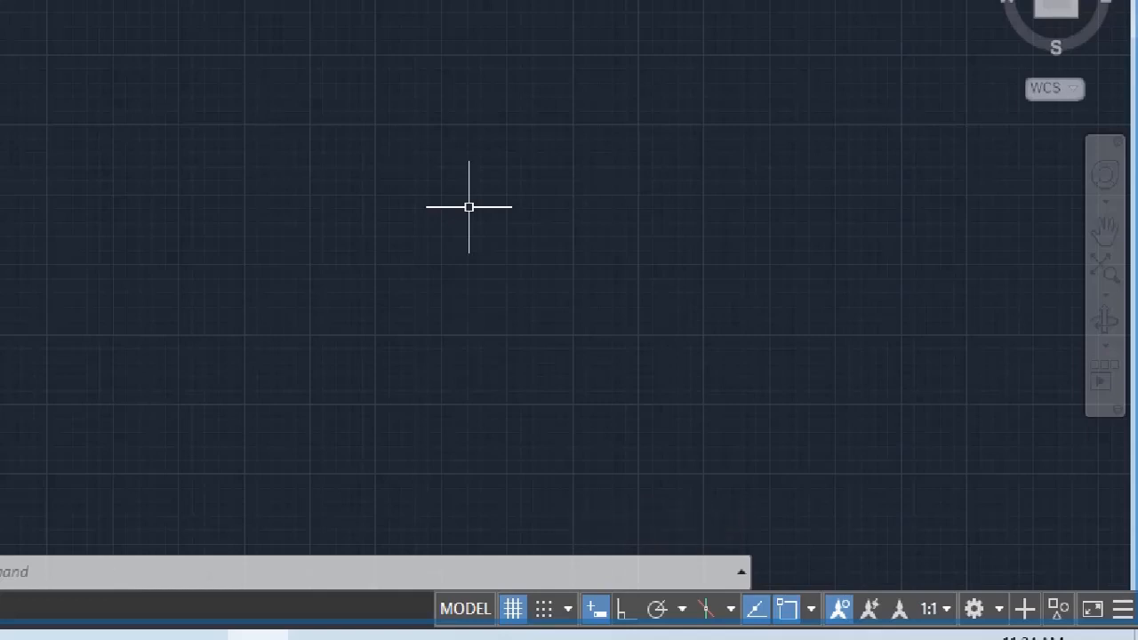
pyautogui.write('l')
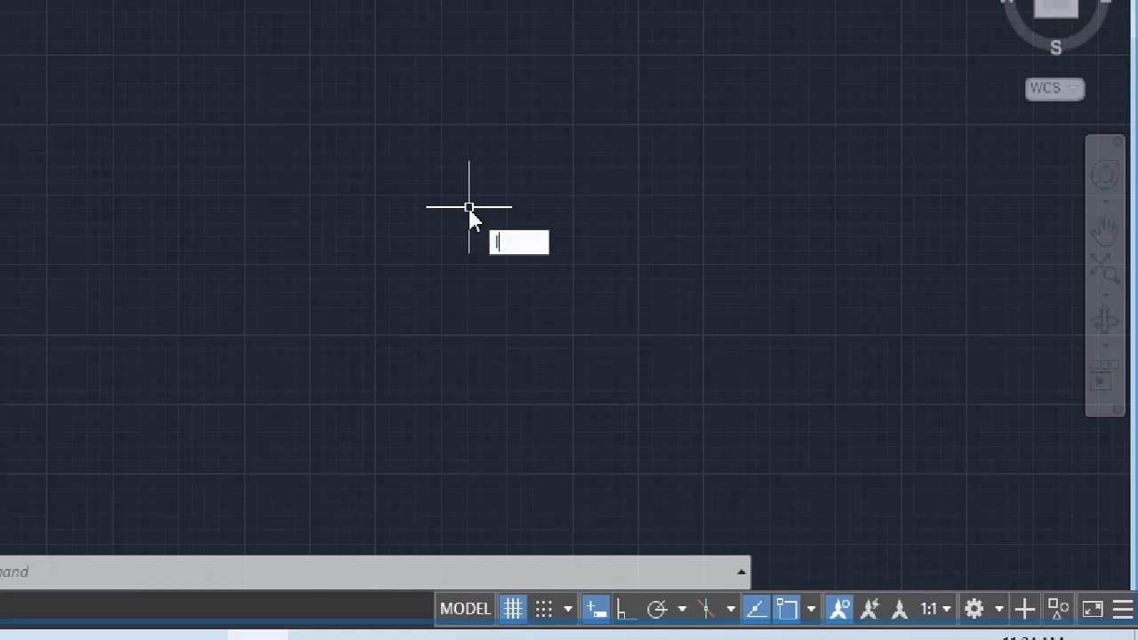
pyautogui.press('Return')
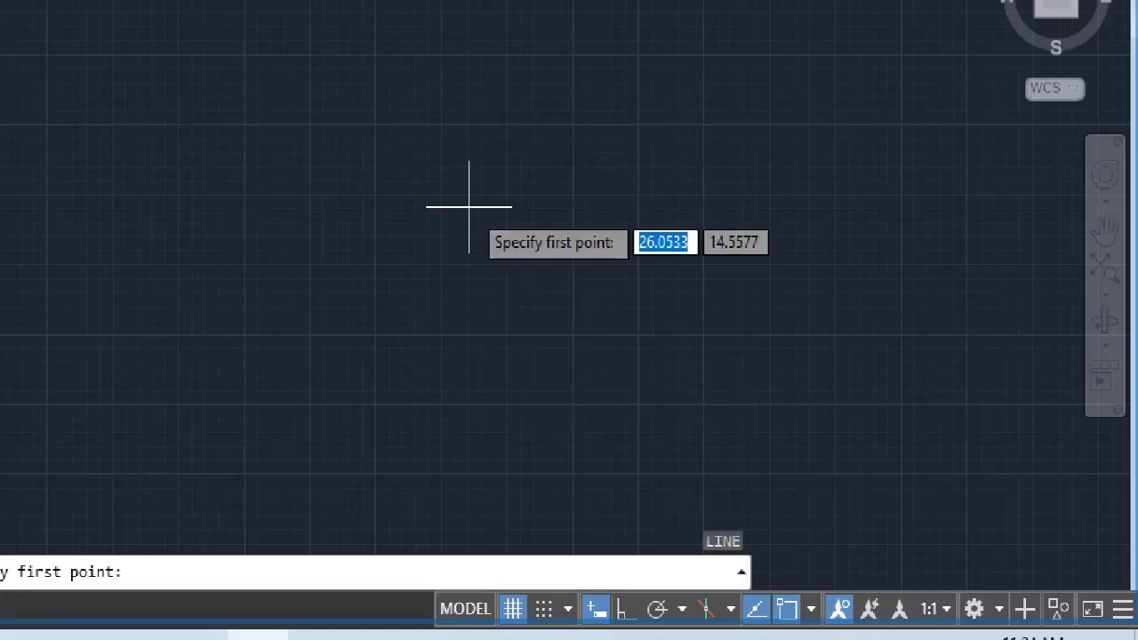
pyautogui.press('Escape')
pyautogui.press('Escape')
pyautogui.press('Escape')
pyautogui.press('Escape')
pyautogui.write('L')
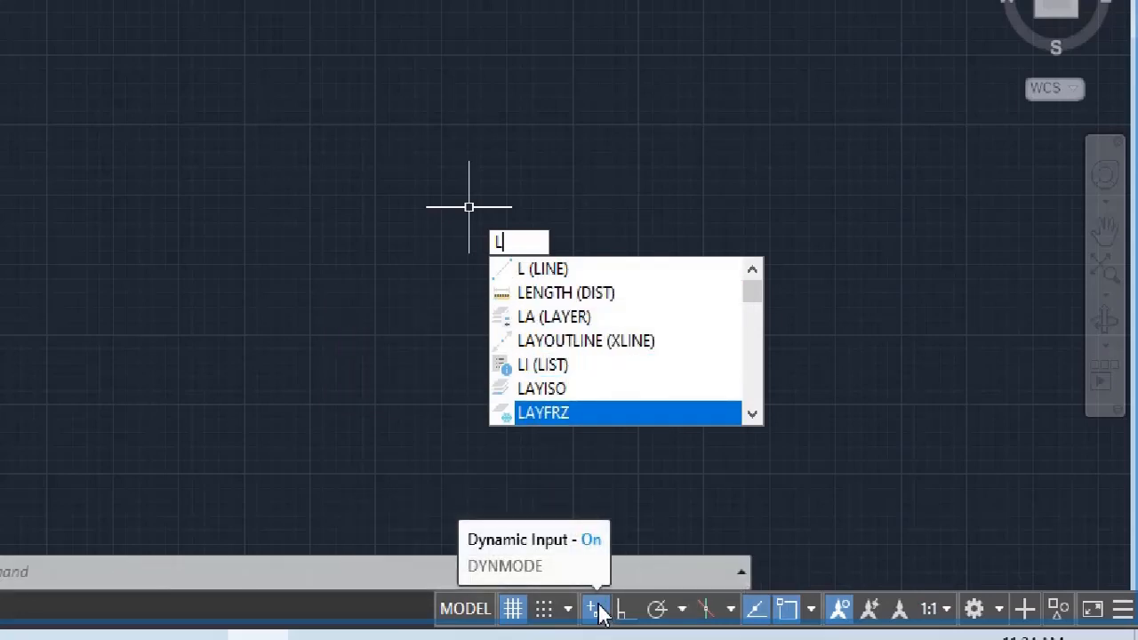
pyautogui.press('Escape')
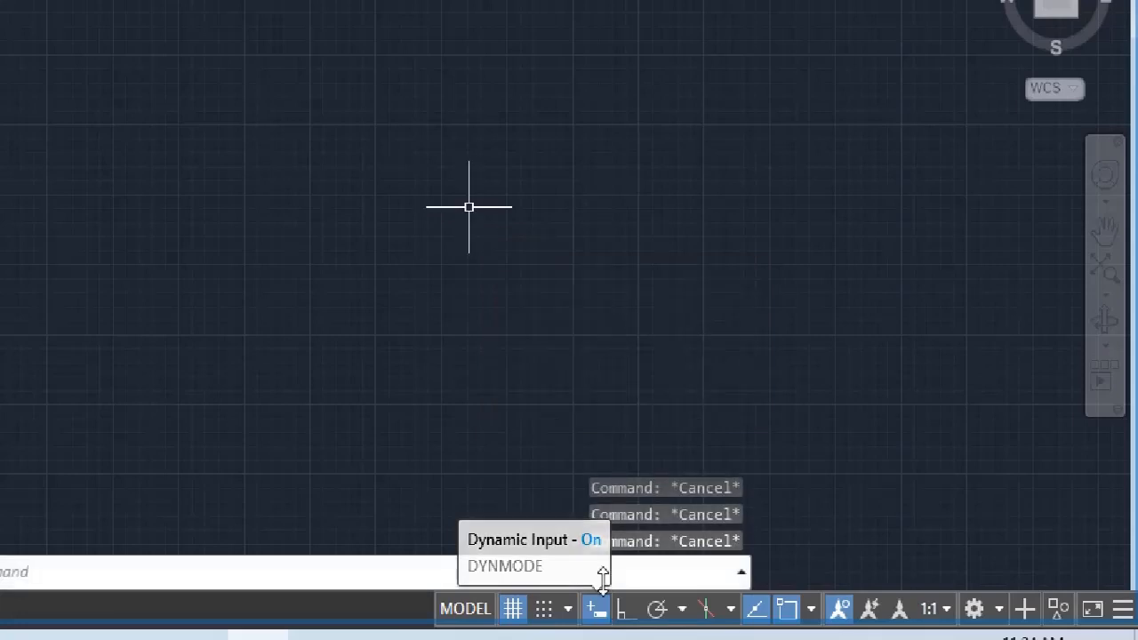
# Turn dynamic input off, try entering a command without the cursor prompt, cancel it, and turn dynamic input back on
pyautogui.click(603, 611)
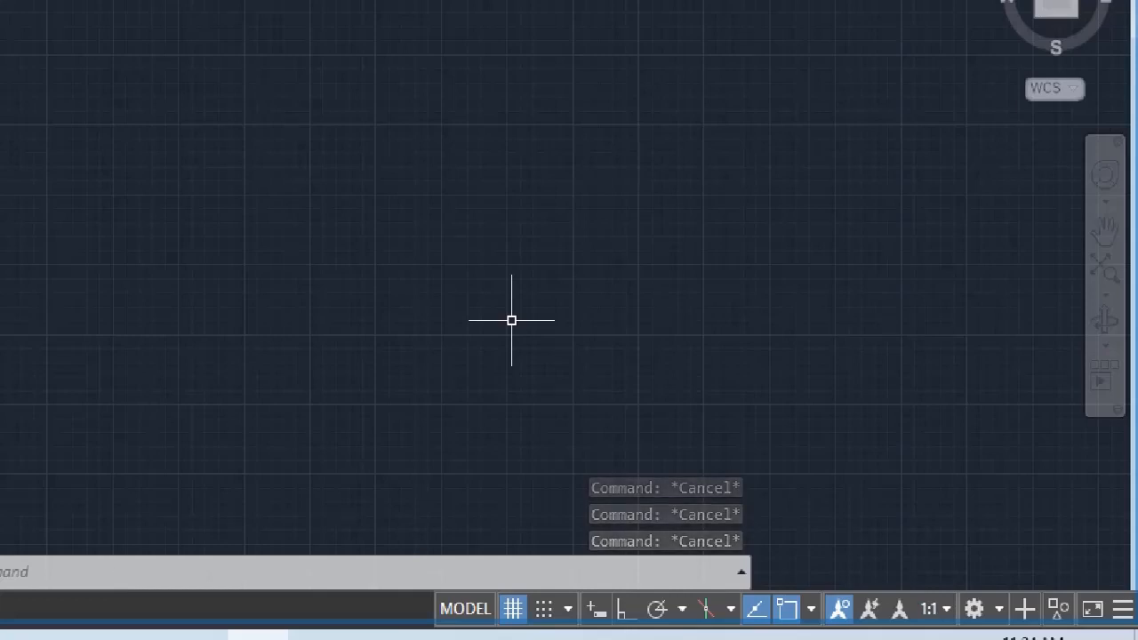
pyautogui.write('L')
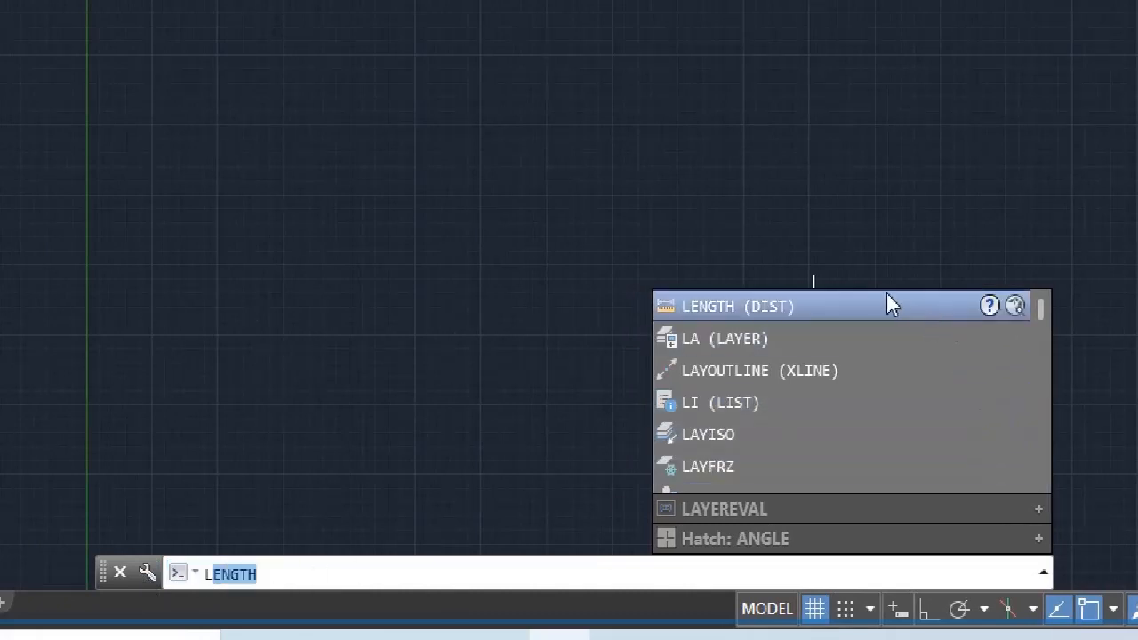
pyautogui.press('Escape')
pyautogui.press('Escape')
pyautogui.press('Escape')
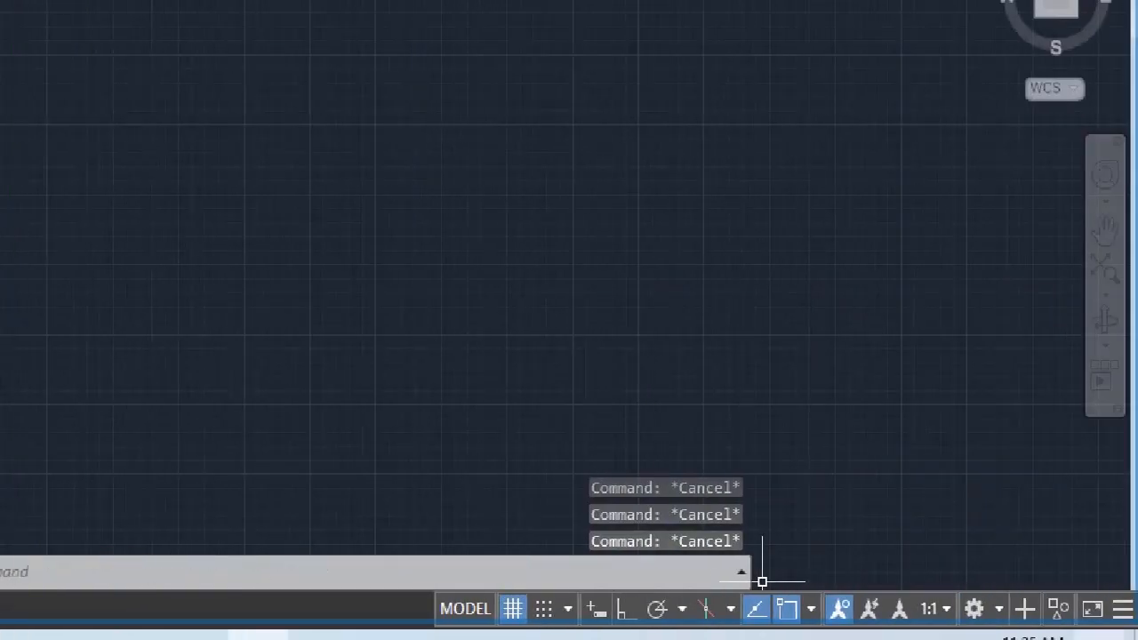
pyautogui.click(597, 610)
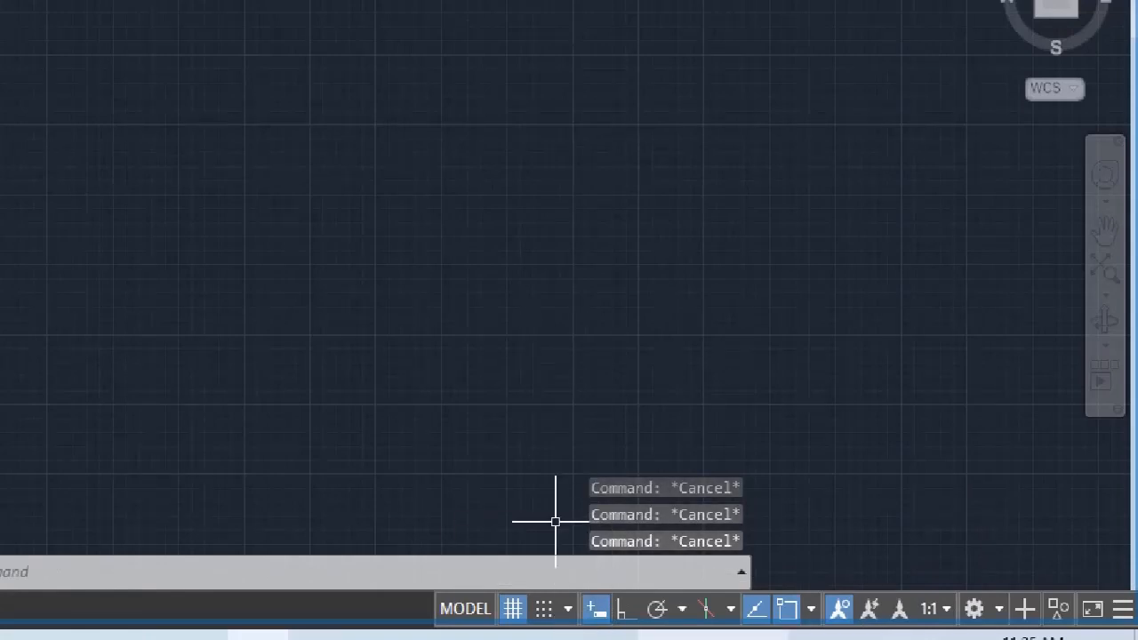
# Turn on Ortho mode and draw a connected chain of seven horizontal and vertical line segments with the Line command
pyautogui.click(628, 610)
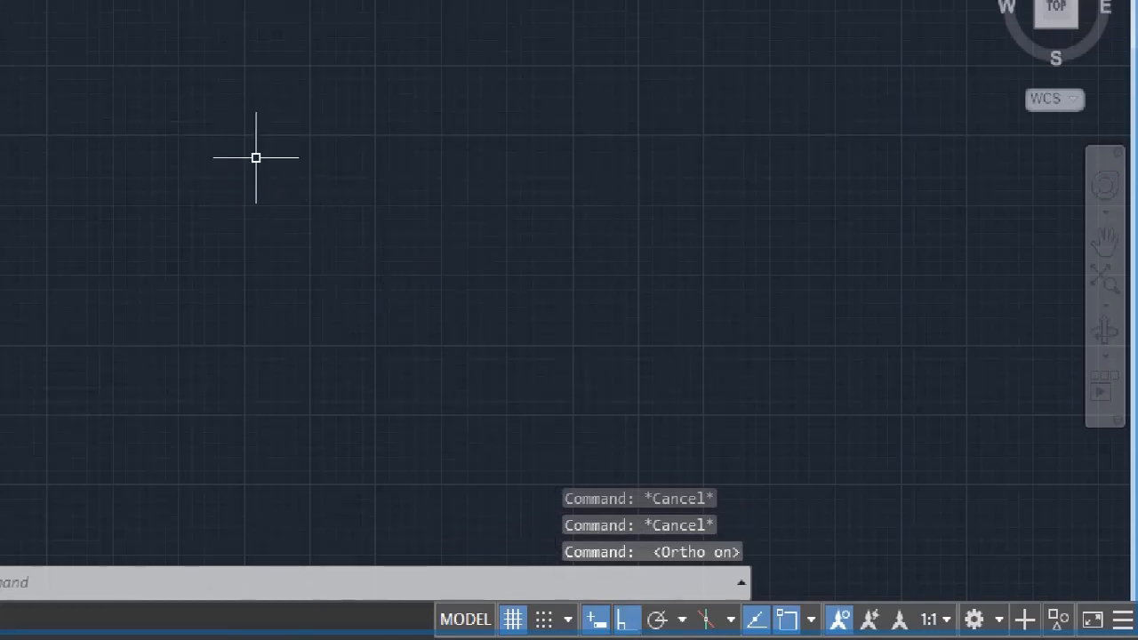
pyautogui.write('l')
pyautogui.press('Return')
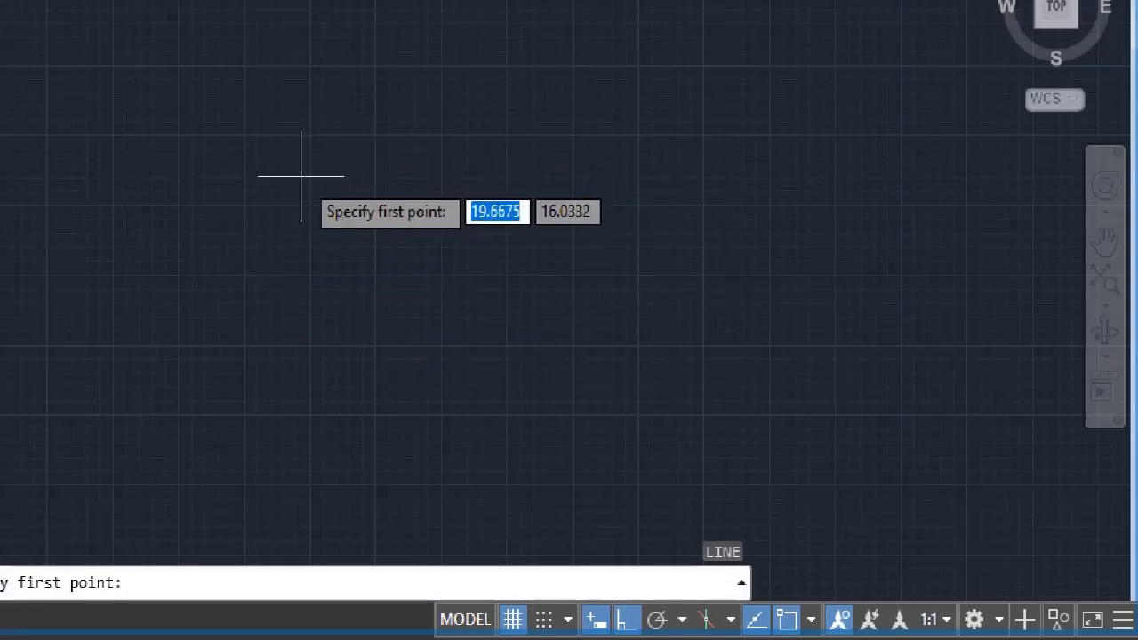
pyautogui.click(301, 176)
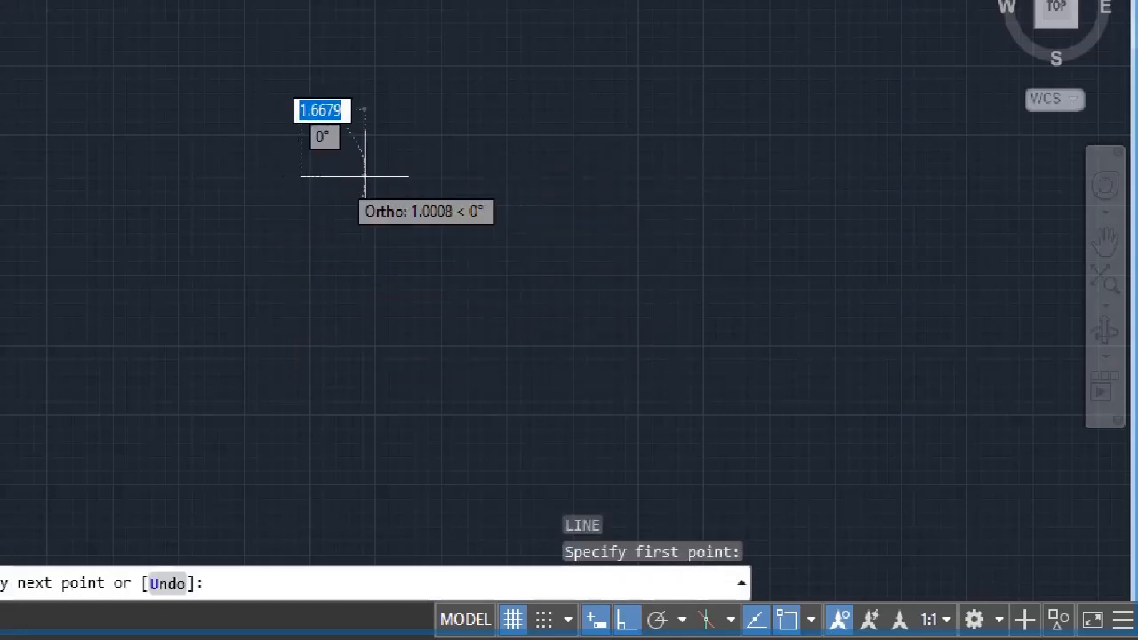
pyautogui.click(522, 175)
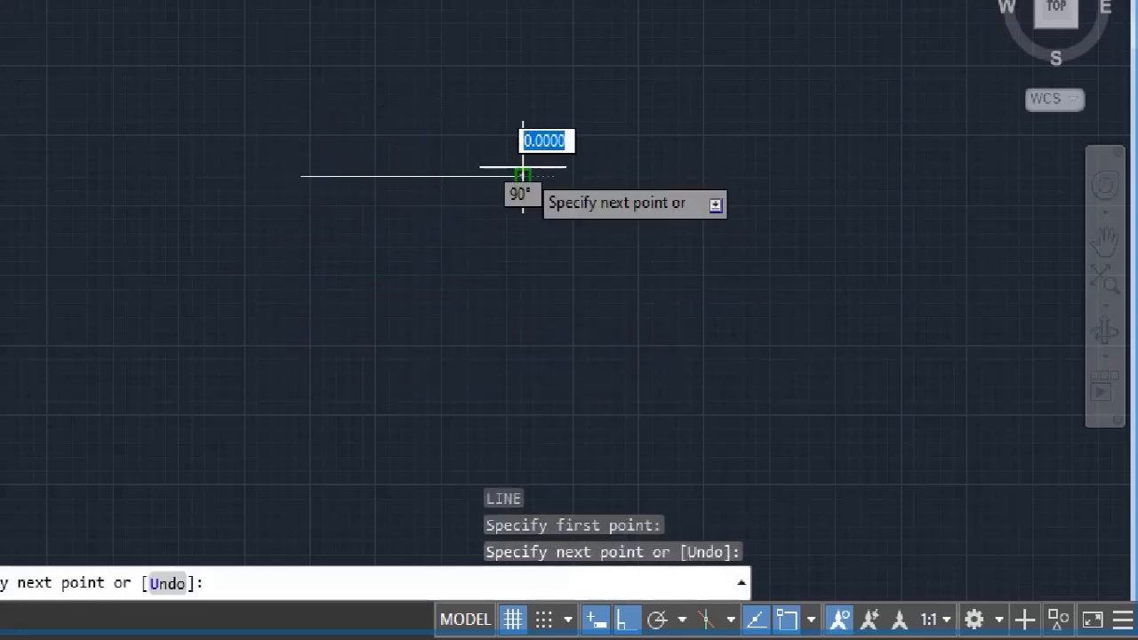
pyautogui.click(519, 314)
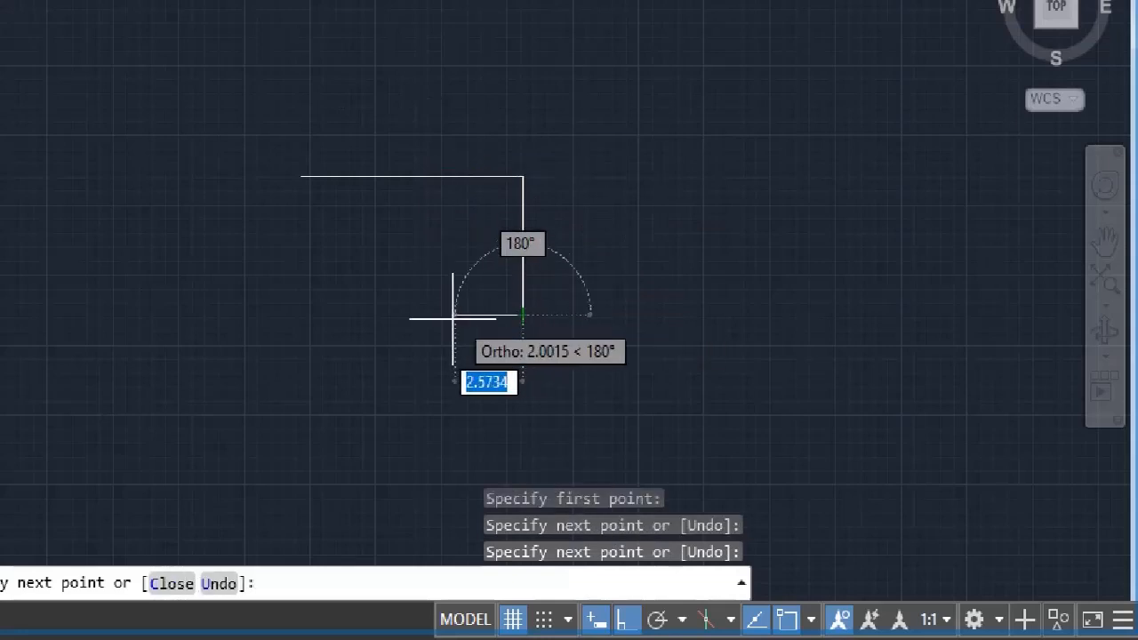
pyautogui.click(307, 314)
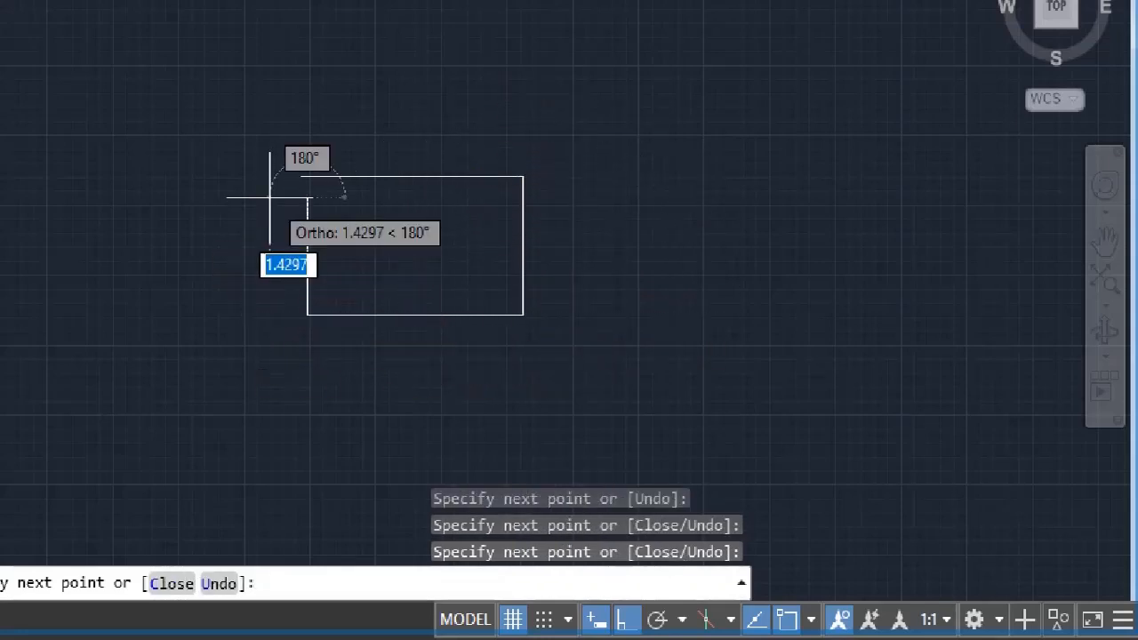
pyautogui.click(211, 198)
pyautogui.click(211, 87)
pyautogui.click(462, 86)
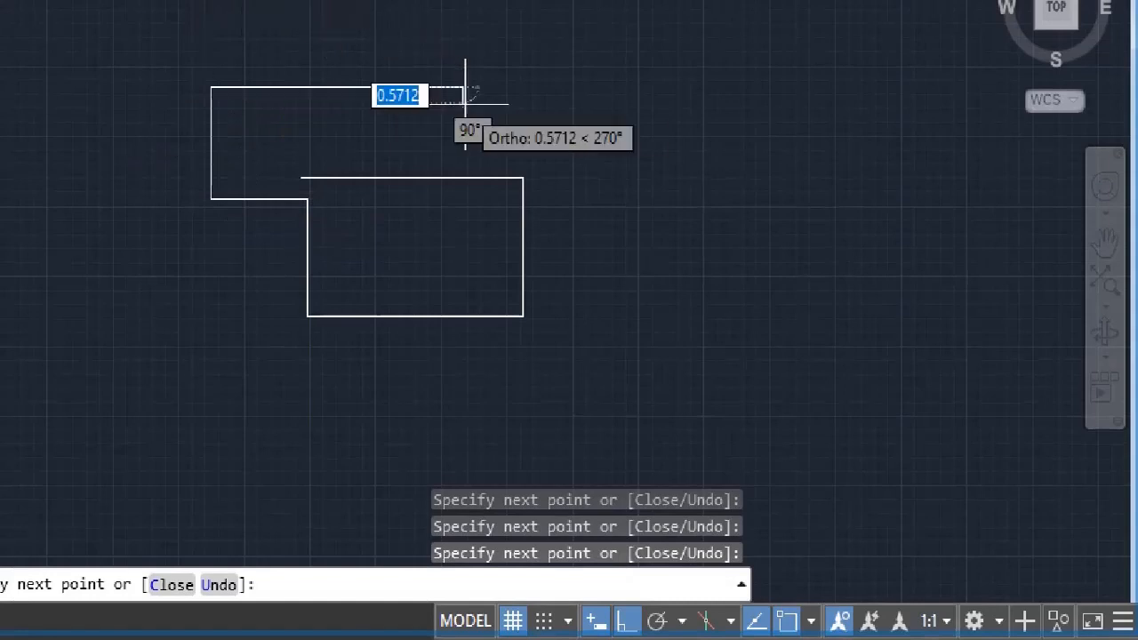
pyautogui.press('Escape')
pyautogui.press('Escape')
pyautogui.press('Escape')
pyautogui.press('Escape')
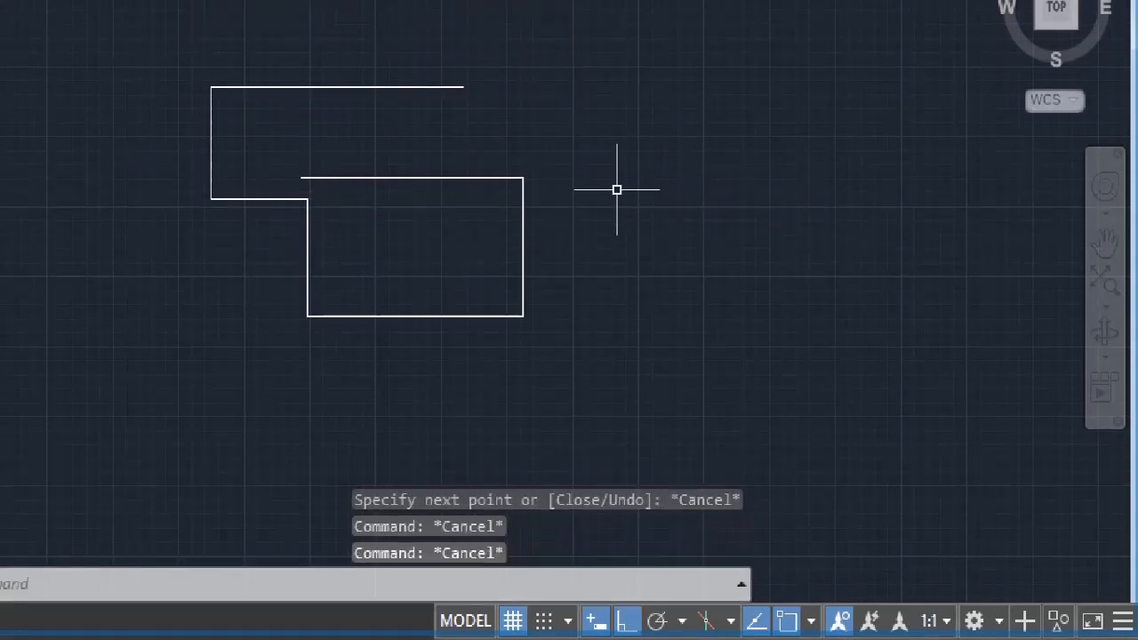
# Turn off Ortho mode and draw two connected slanted line segments beside the orthogonal outline
pyautogui.click(626, 619)
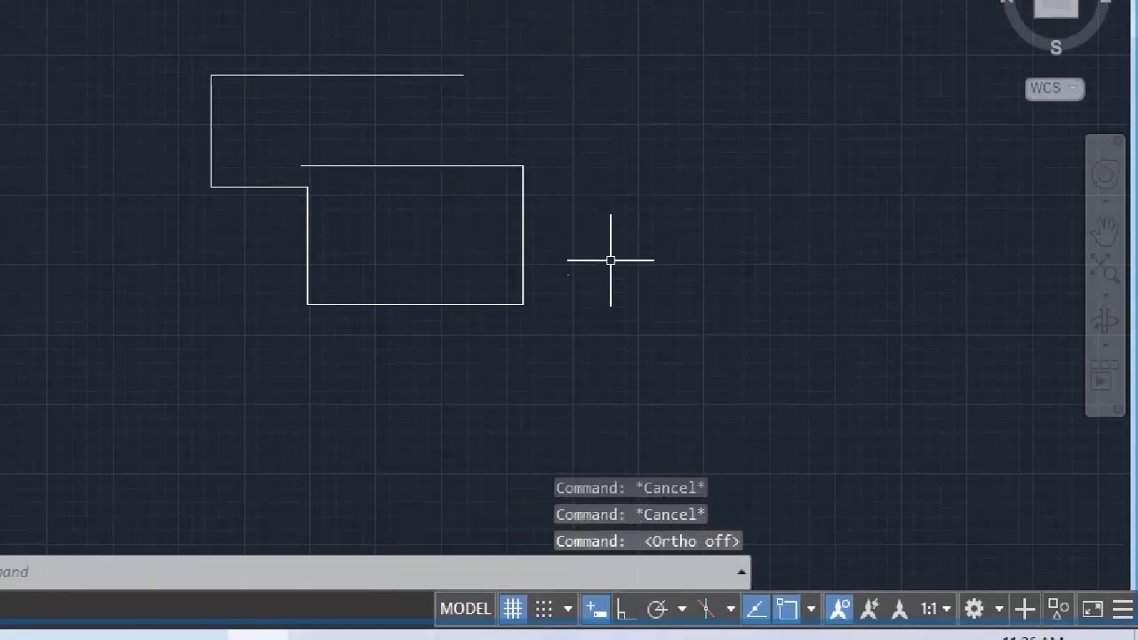
pyautogui.write('l')
pyautogui.press('Return')
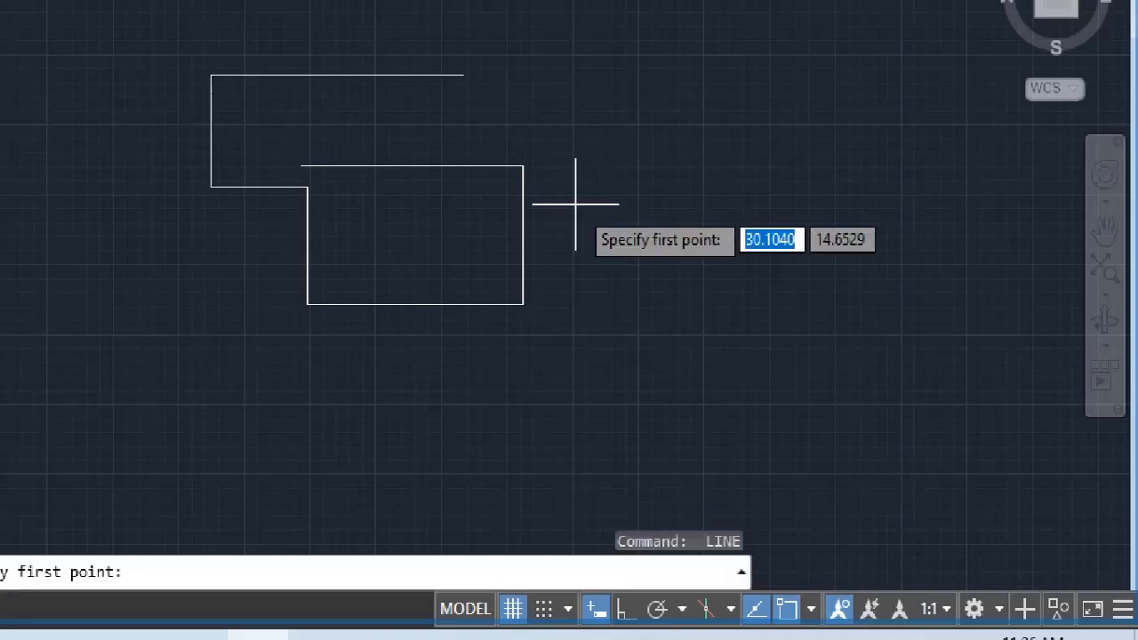
pyautogui.click(576, 203)
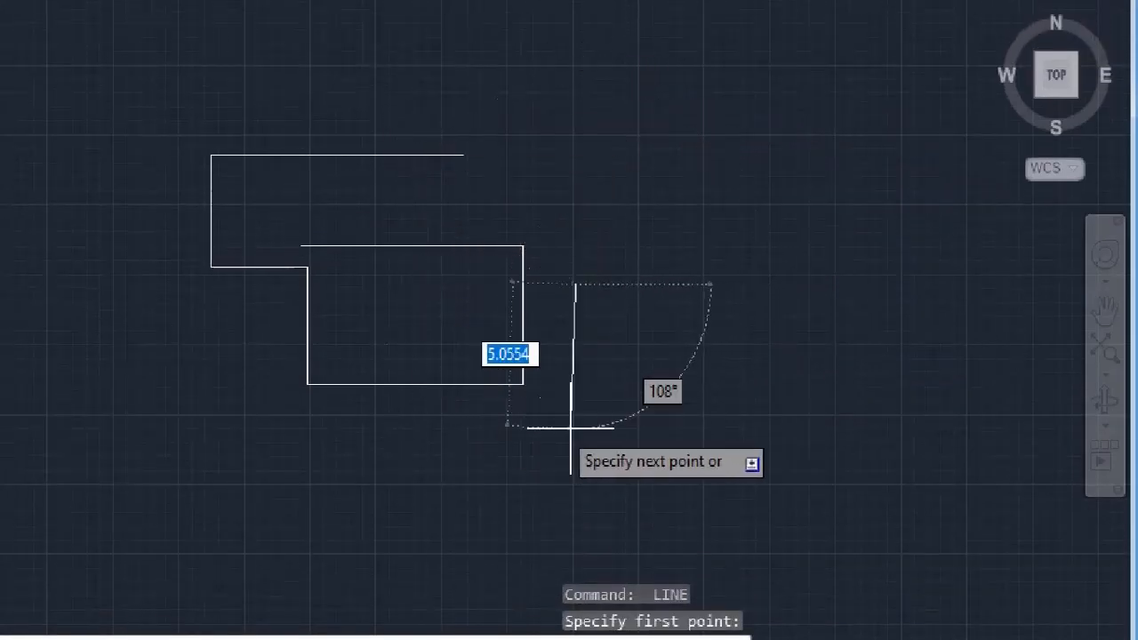
pyautogui.click(764, 187)
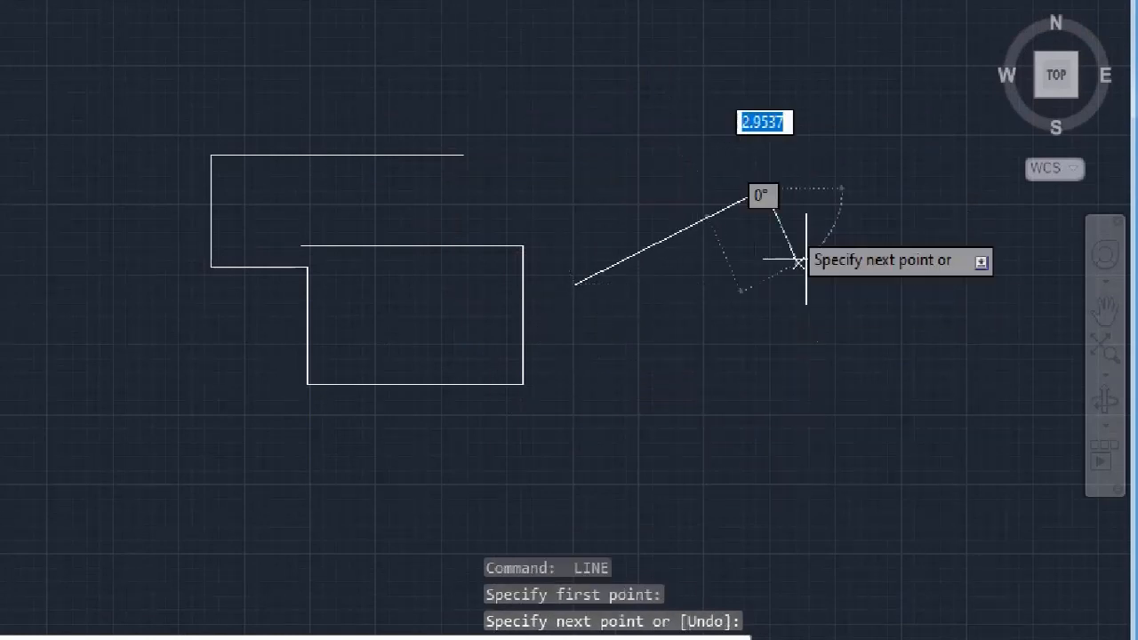
pyautogui.click(816, 323)
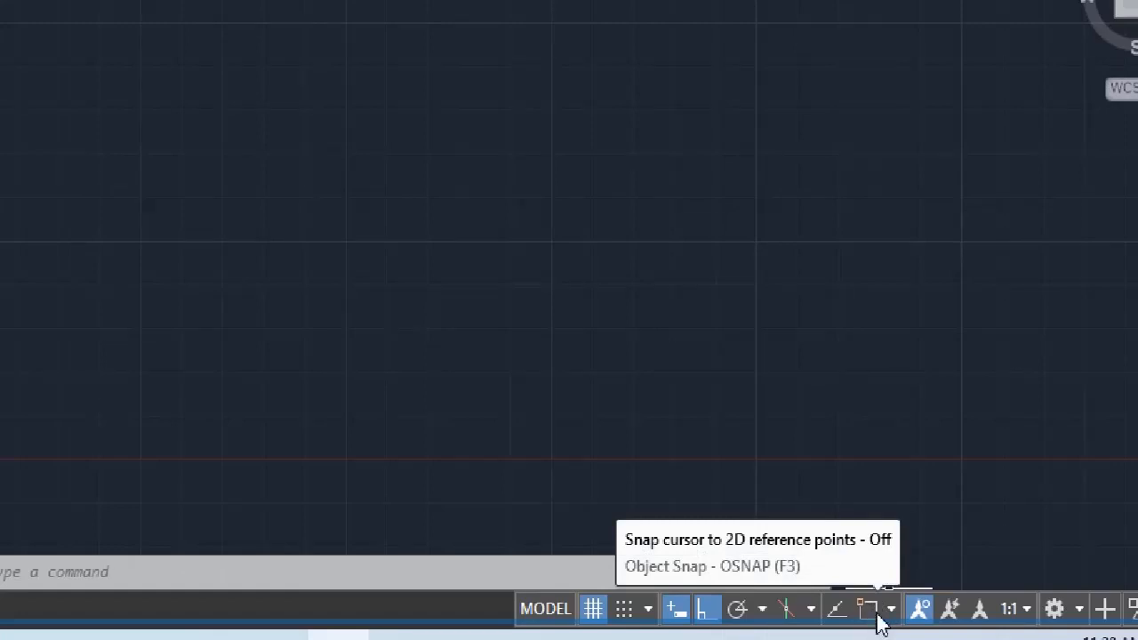
# Turn on object snap and start the Line command to try the snap points on the circle and horizontal line
pyautogui.press('Escape')
pyautogui.press('Escape')
pyautogui.press('Escape')
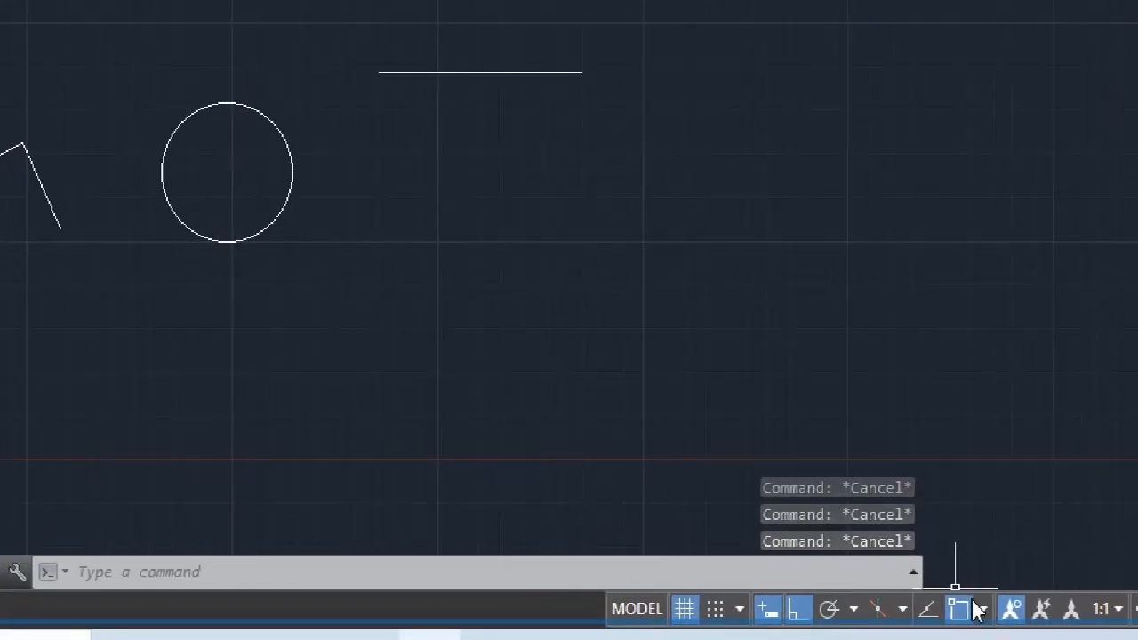
pyautogui.click(969, 608)
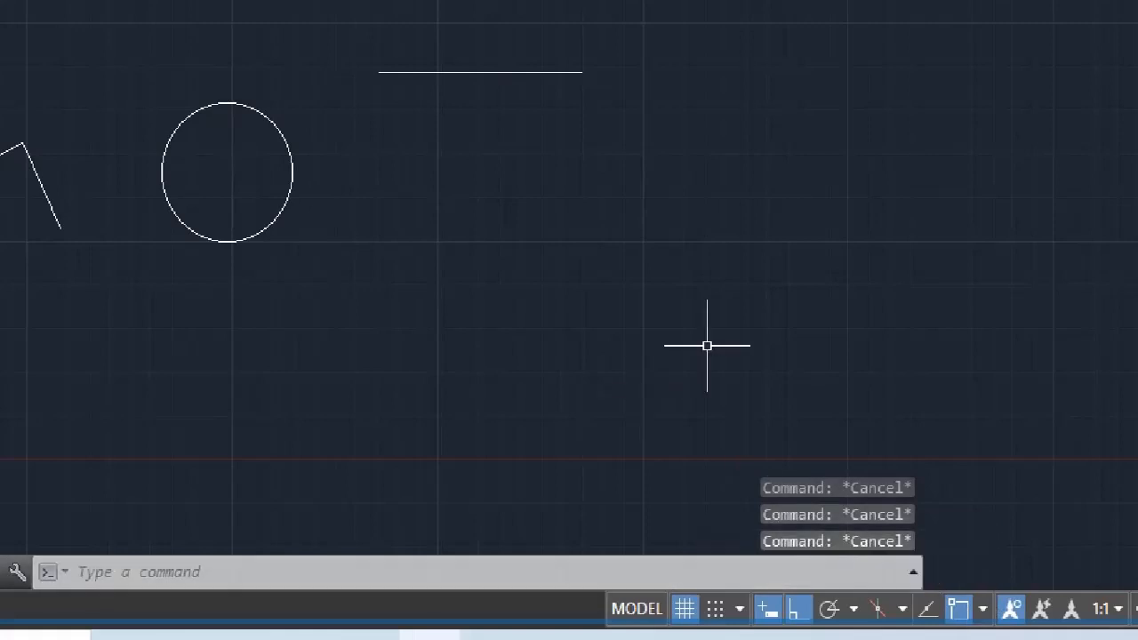
pyautogui.write('line')
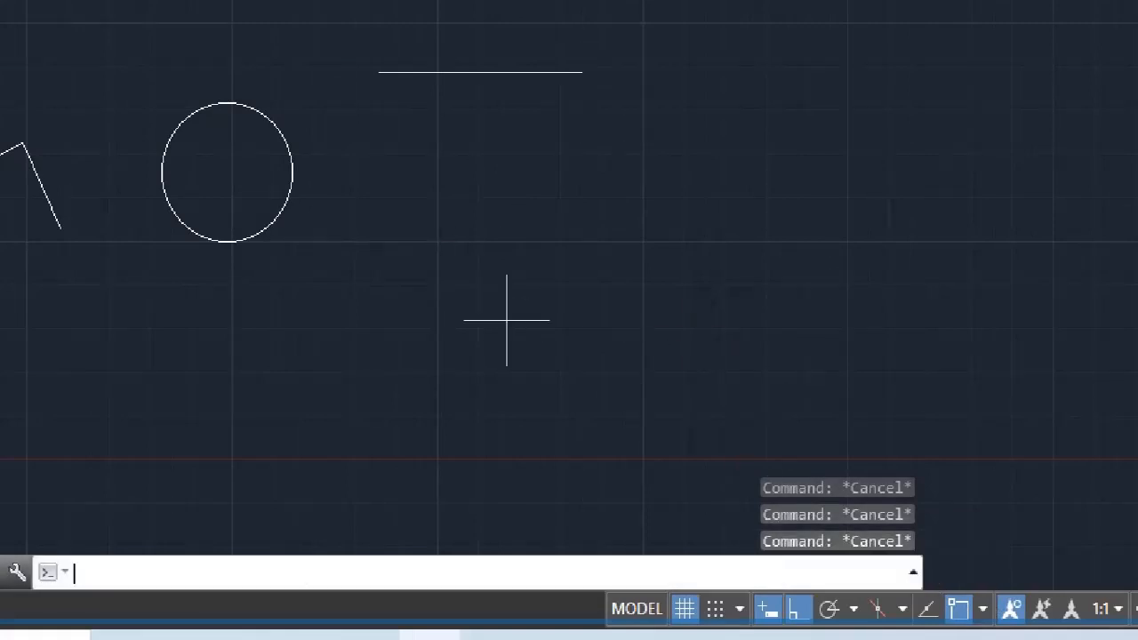
pyautogui.press('Return')
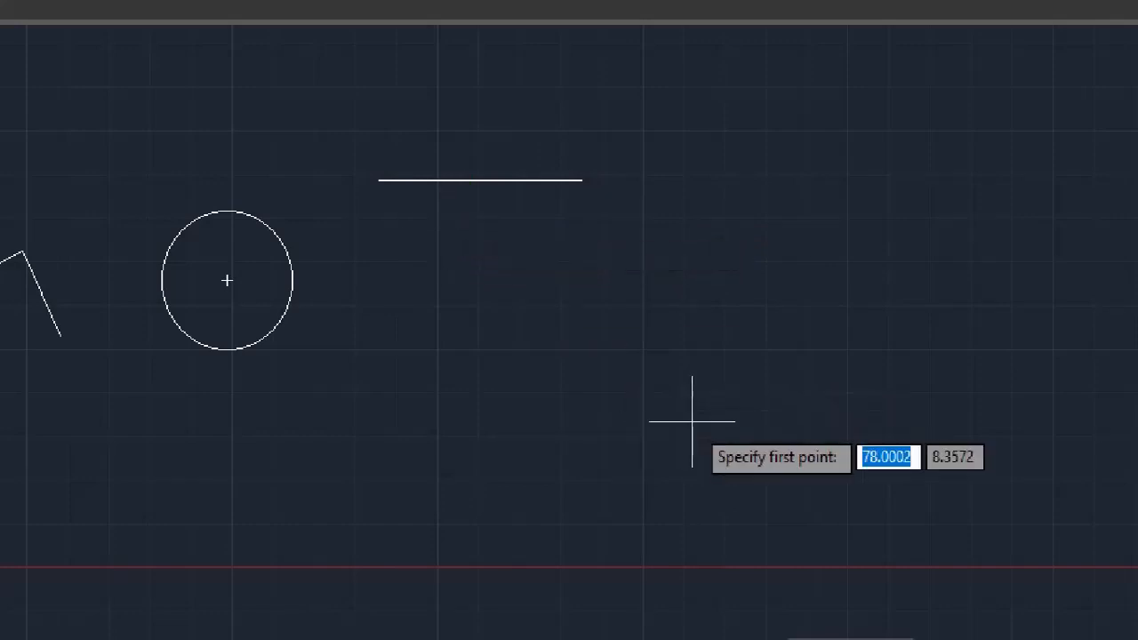
# Turn object snap off, restart the Line command to compare picking without snap points, and turn object snap back on
pyautogui.click(960, 612)
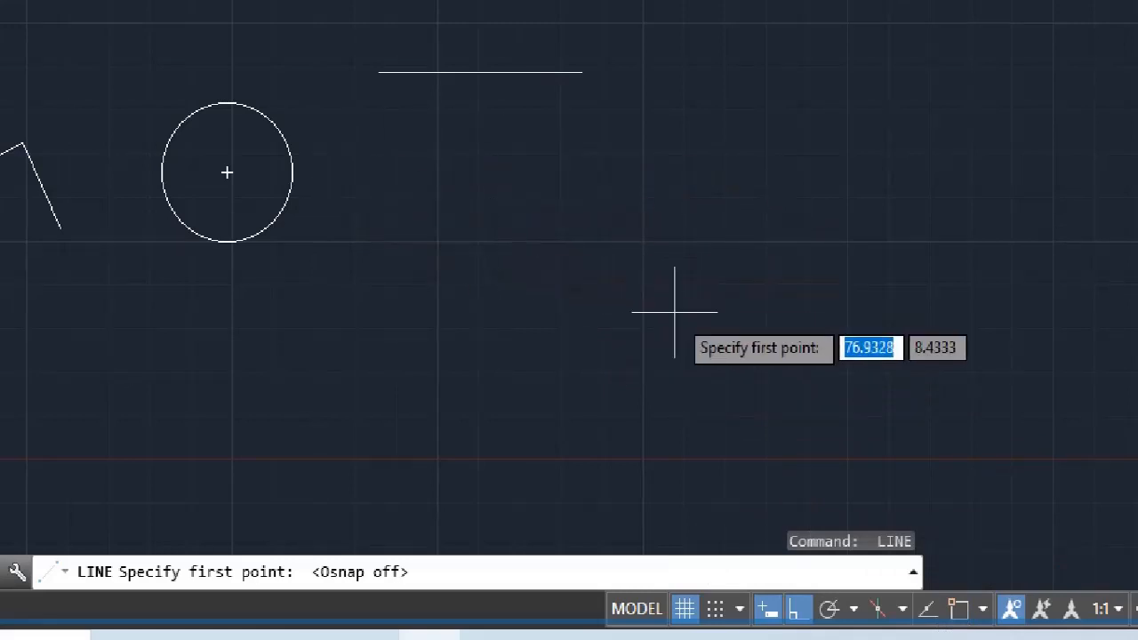
pyautogui.press('Escape')
pyautogui.press('Escape')
pyautogui.press('Escape')
pyautogui.press('Return')
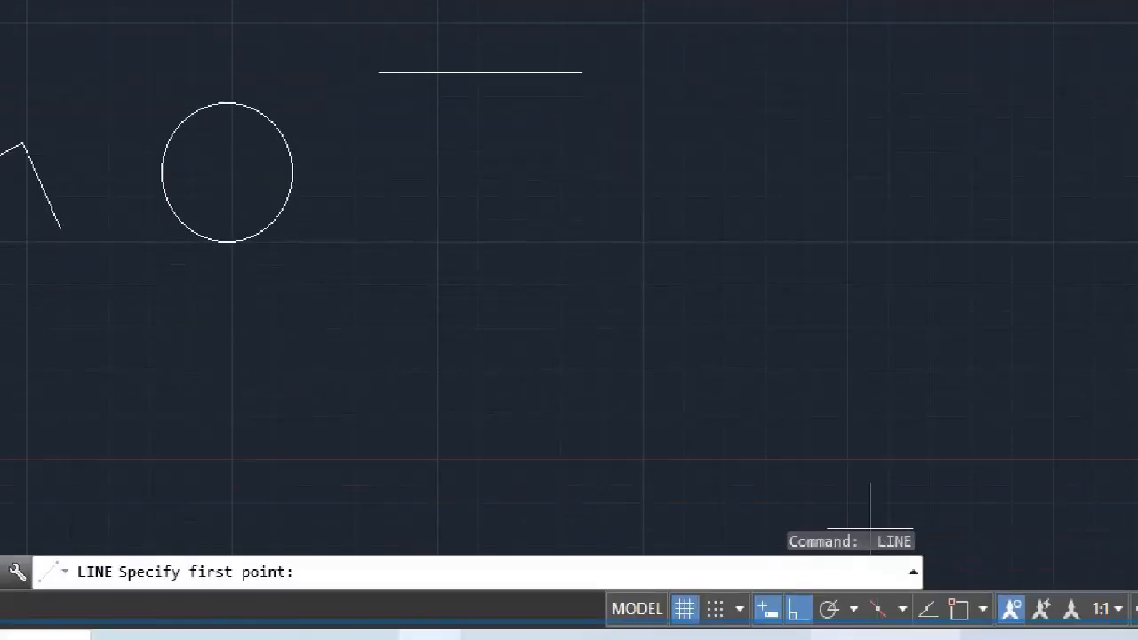
pyautogui.click(967, 609)
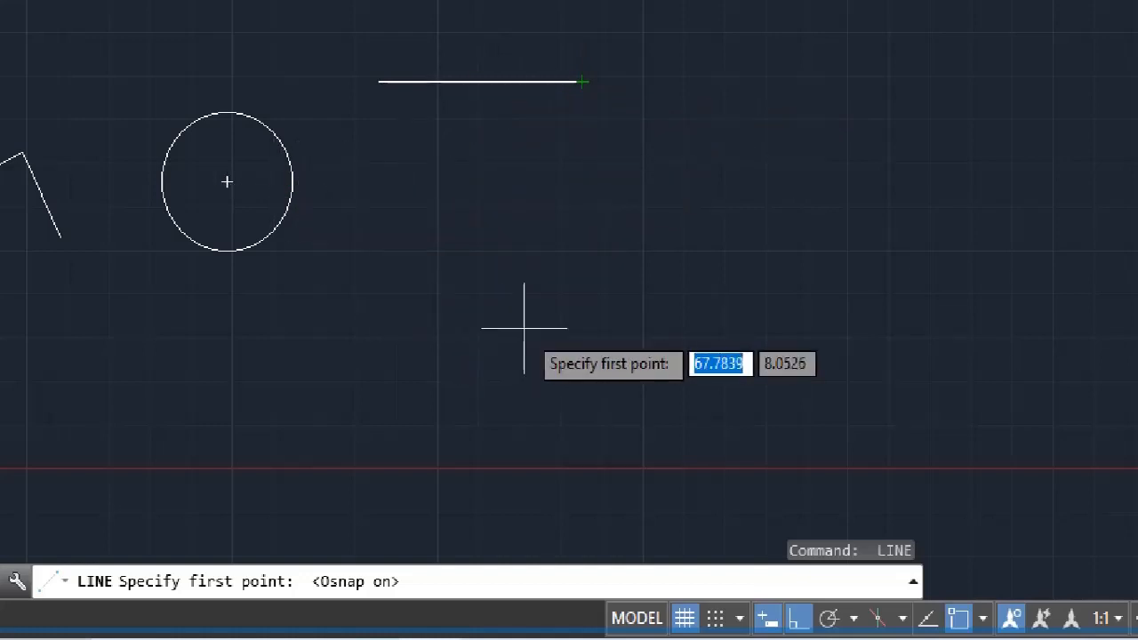
pyautogui.press('Escape')
pyautogui.press('Escape')
pyautogui.press('Escape')
# Turn on object snap tracking and try tracking a line start from the horizontal line's endpoint and the circle's quadrant
pyautogui.click(933, 615)
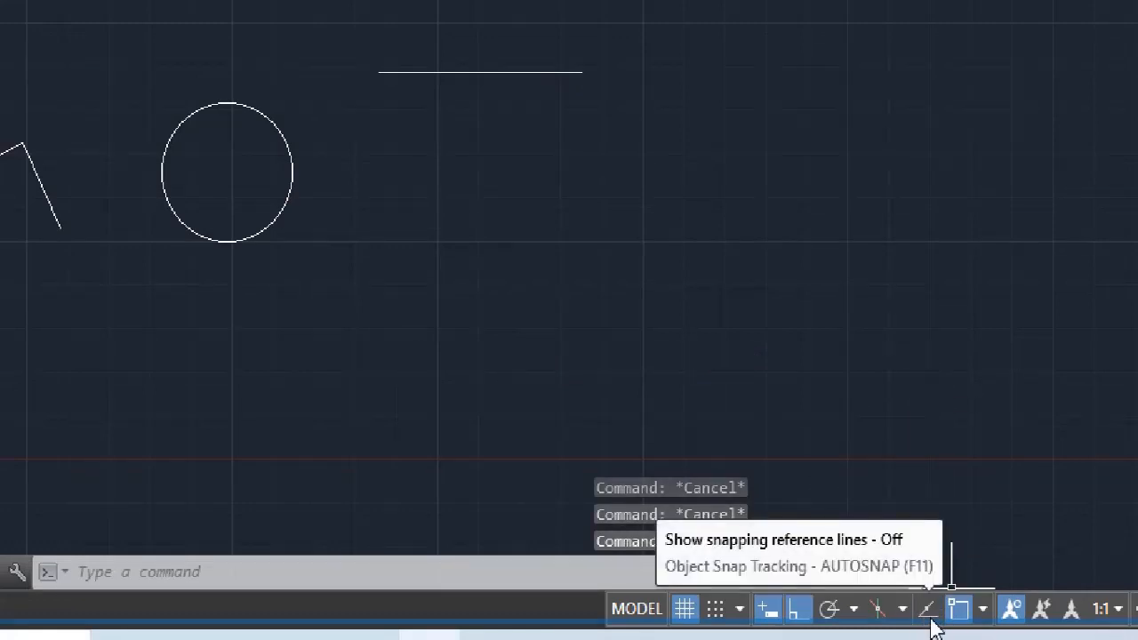
pyautogui.click(928, 610)
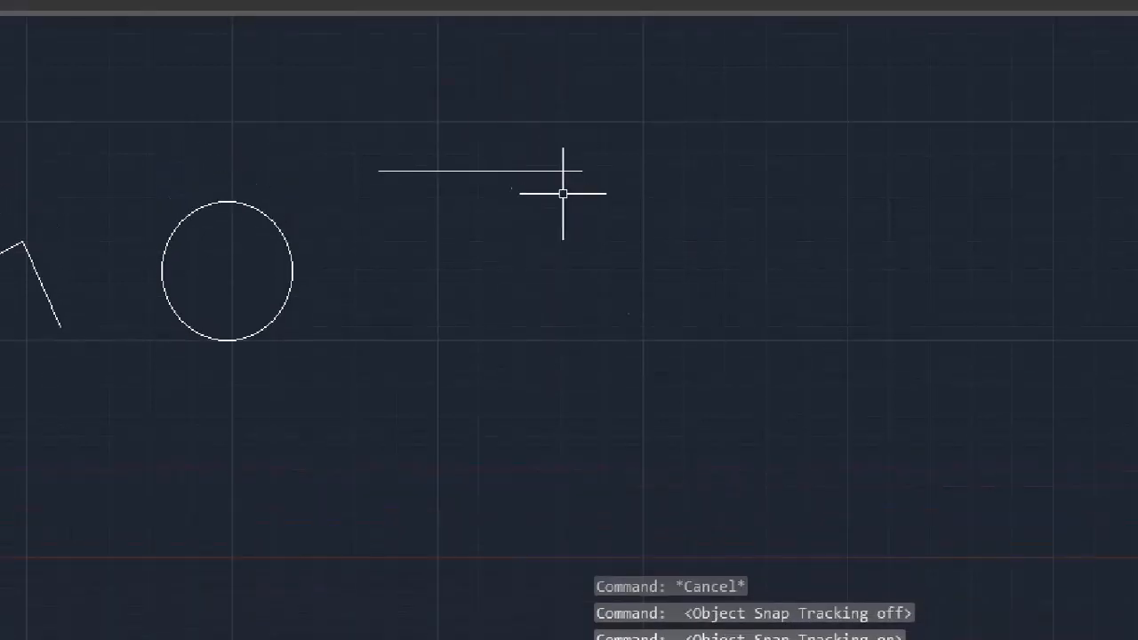
pyautogui.write('l')
pyautogui.press('Return')
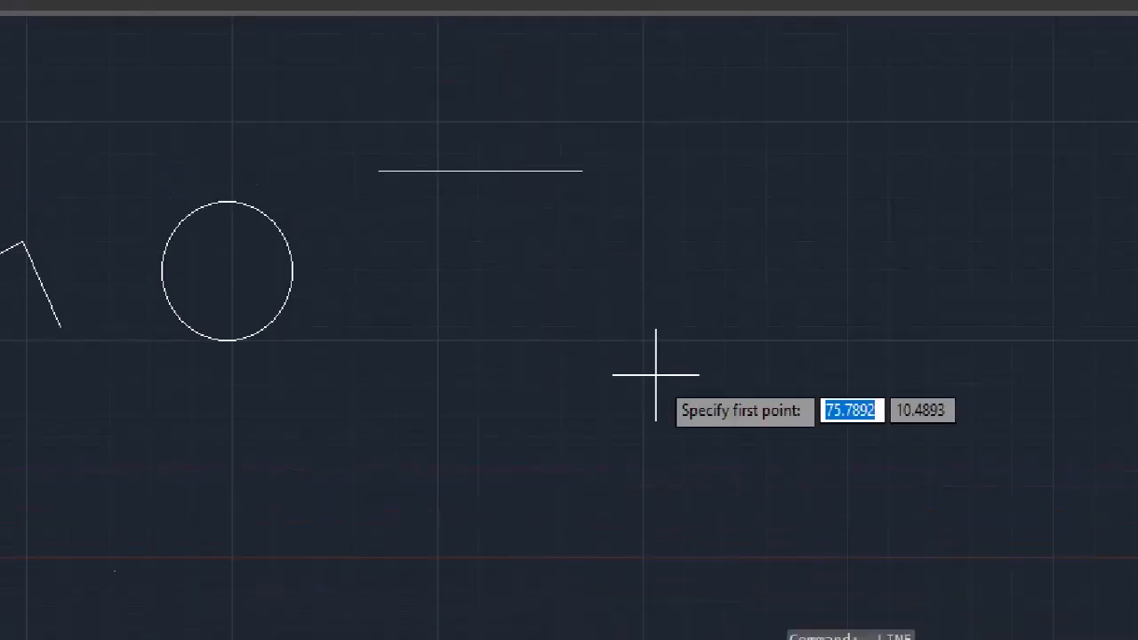
pyautogui.click(581, 170)
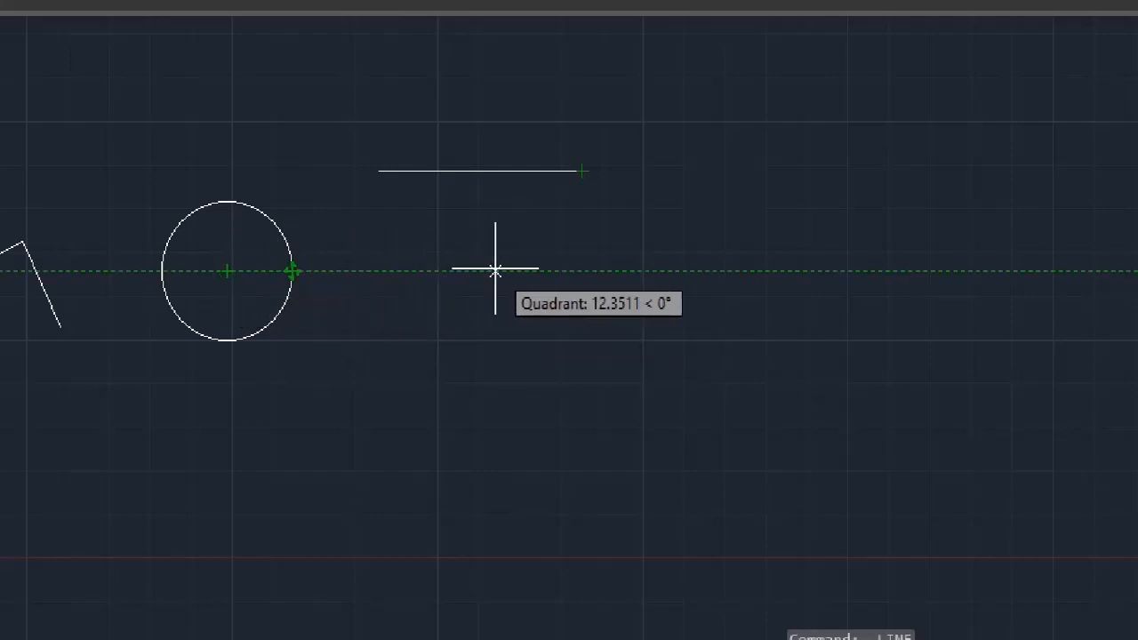
pyautogui.press('Escape')
pyautogui.press('Escape')
pyautogui.press('Escape')
pyautogui.press('Escape')
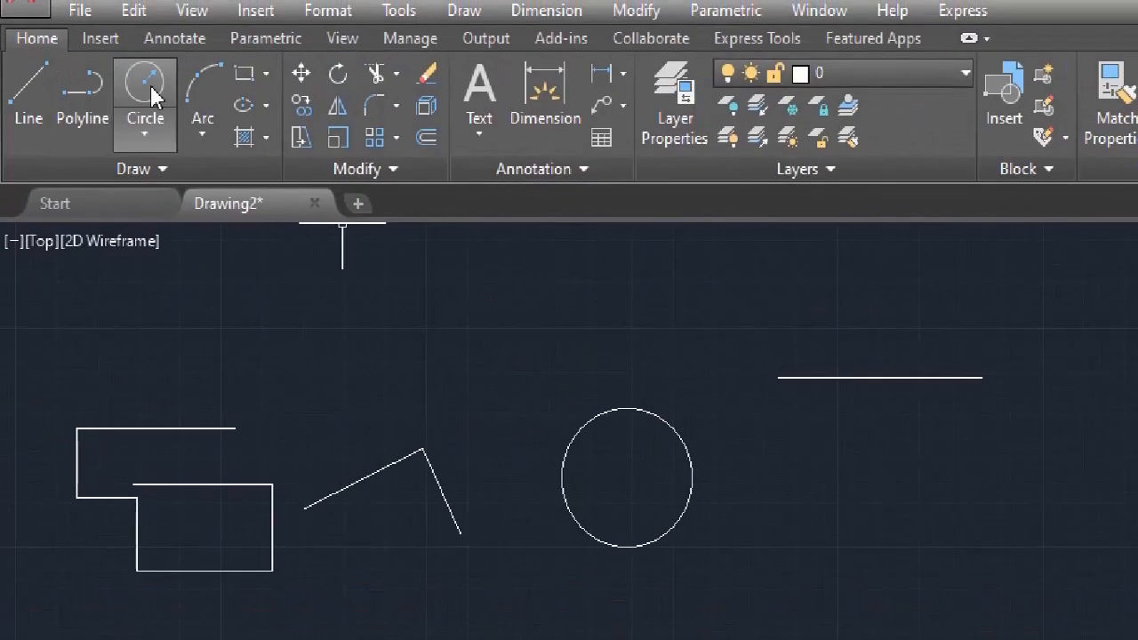
# Draw a second circle below the horizontal line, with its center tracked horizontally about 14.7 units from the first circle's center
pyautogui.click(155, 85)
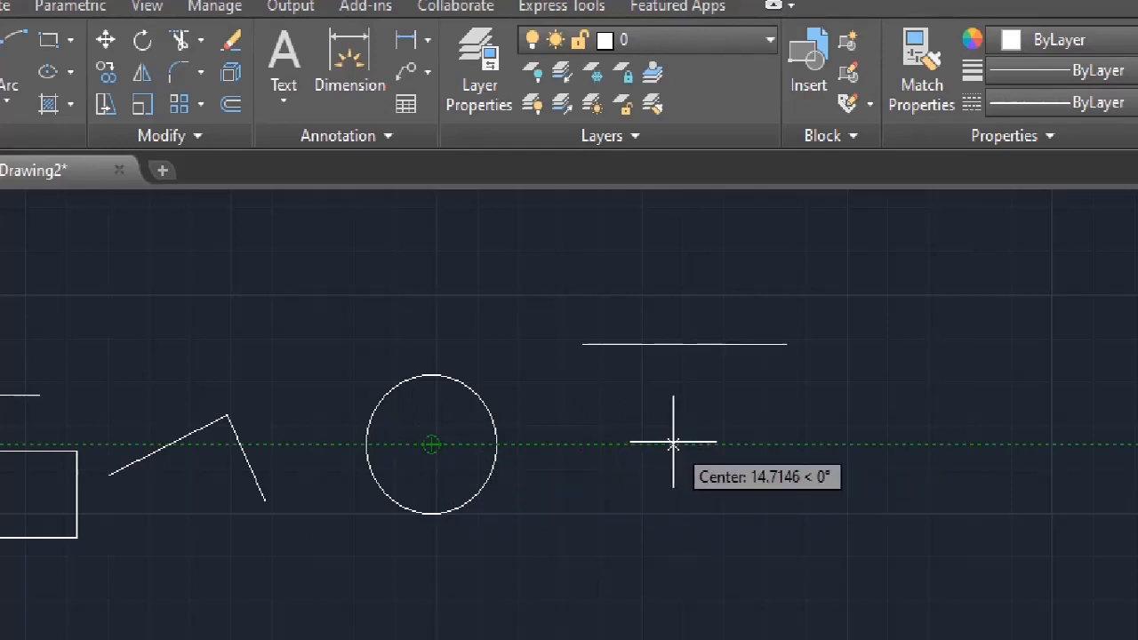
pyautogui.click(673, 441)
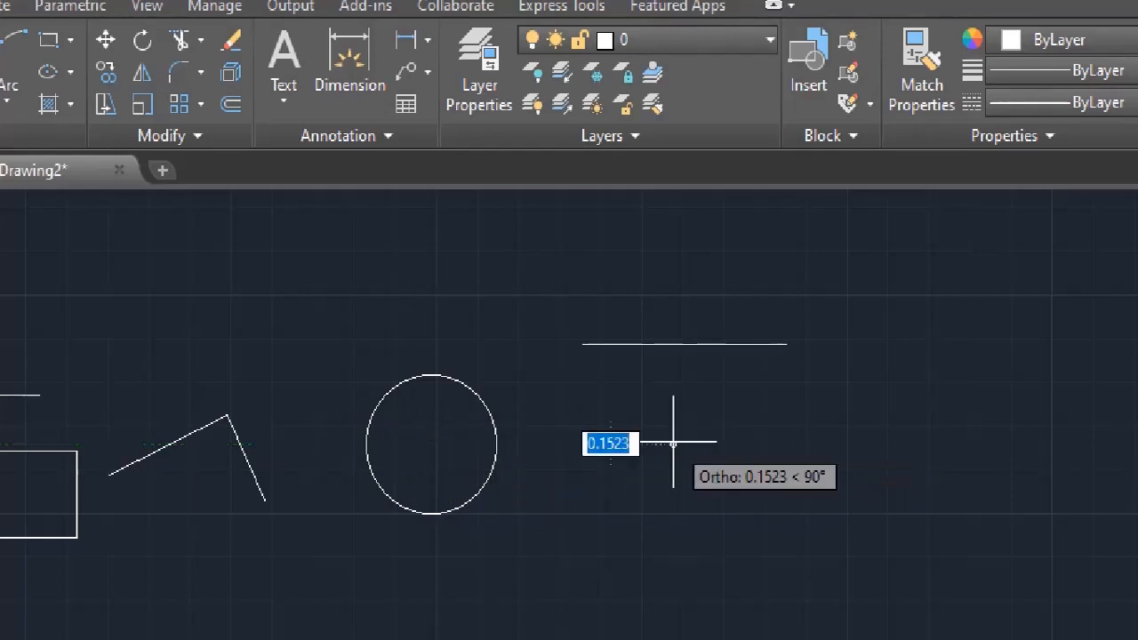
pyautogui.click(734, 459)
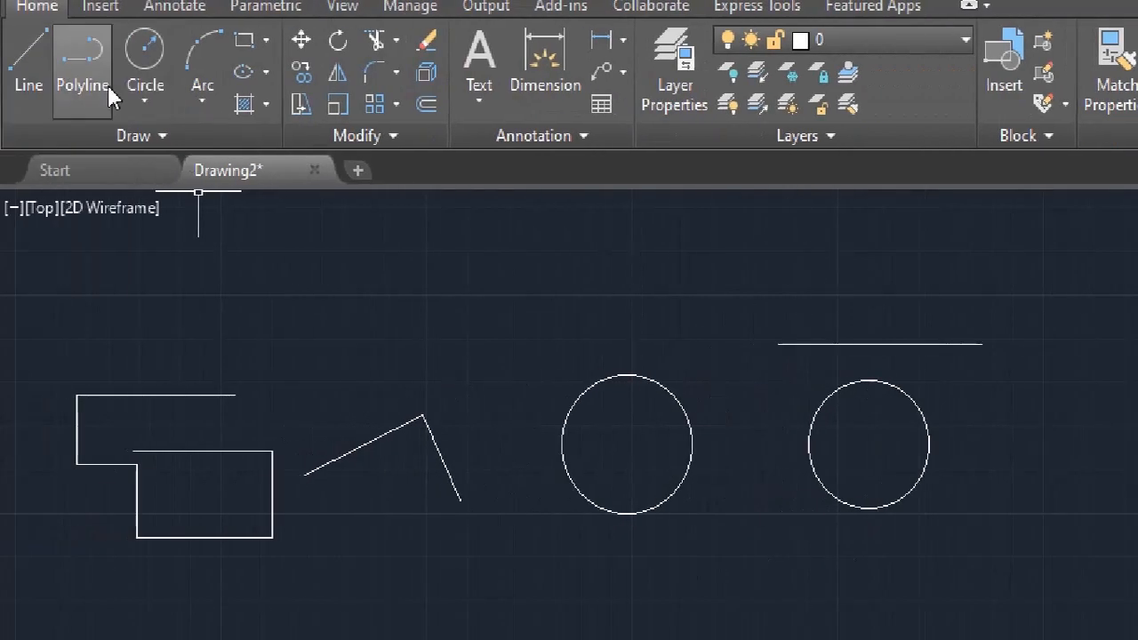
# Draw a vertical line downward, starting at a point tracked straight below the horizontal line's right endpoint
pyautogui.click(29, 66)
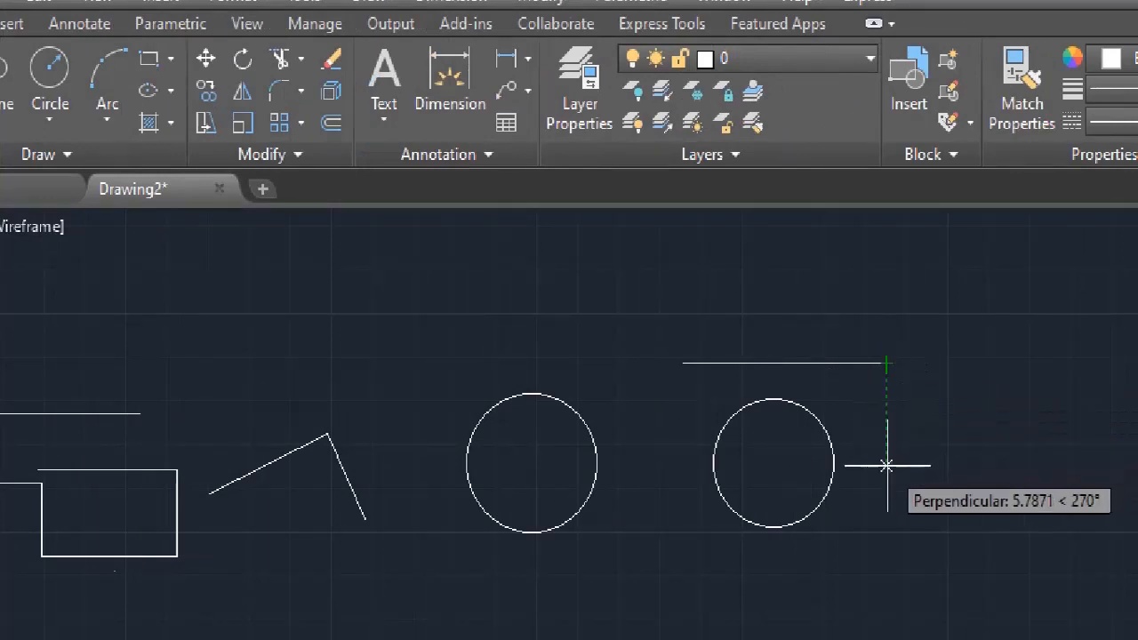
pyautogui.click(886, 497)
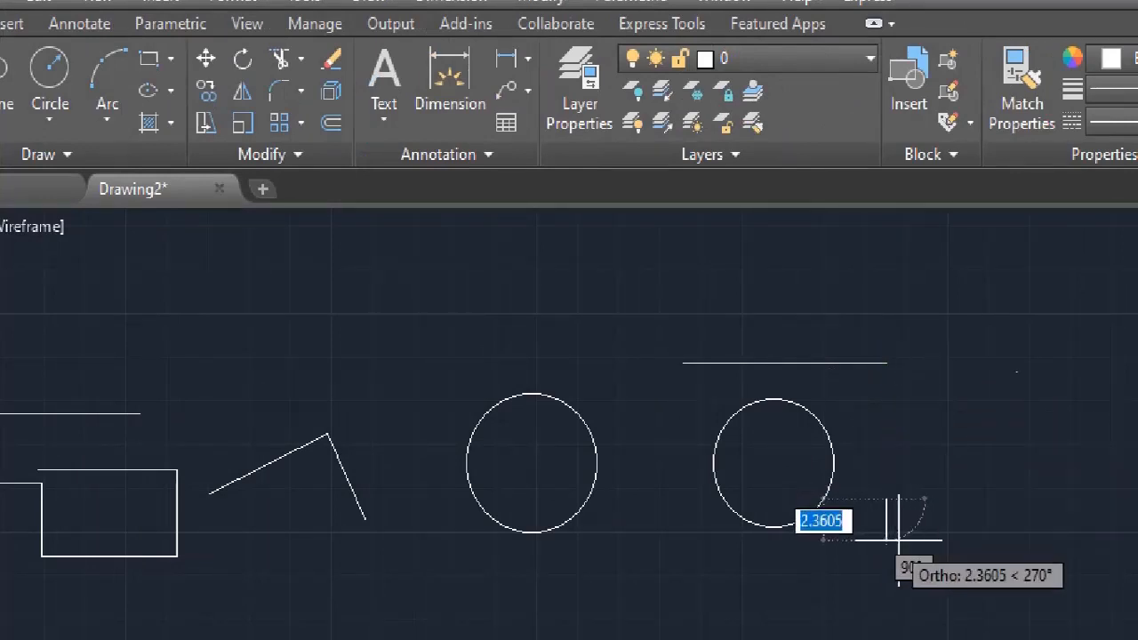
pyautogui.click(900, 587)
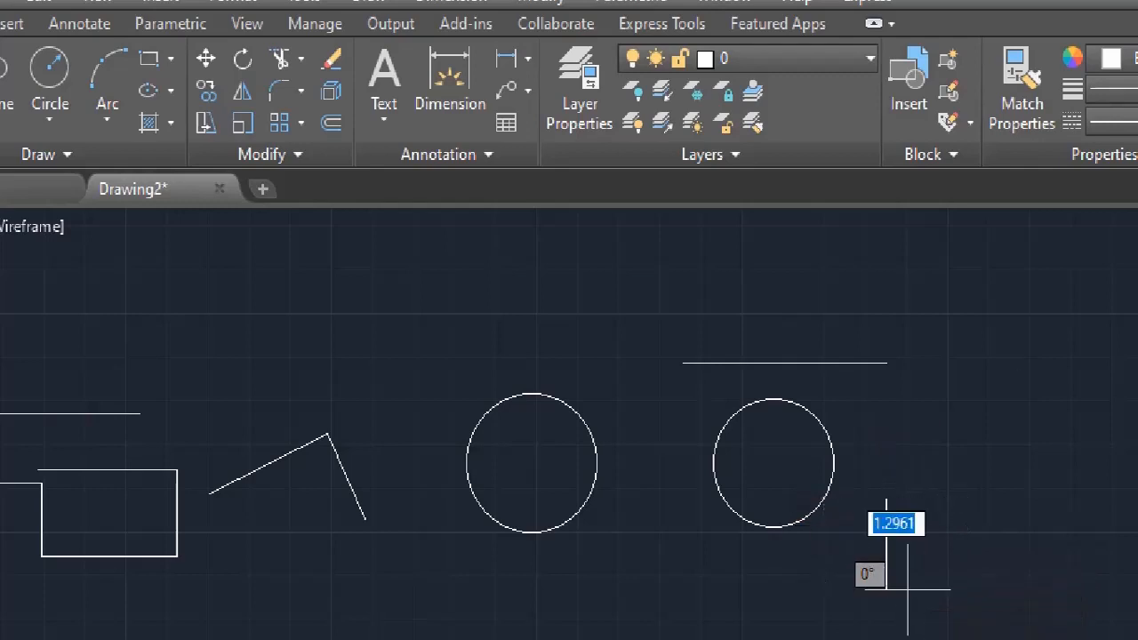
pyautogui.press('Escape')
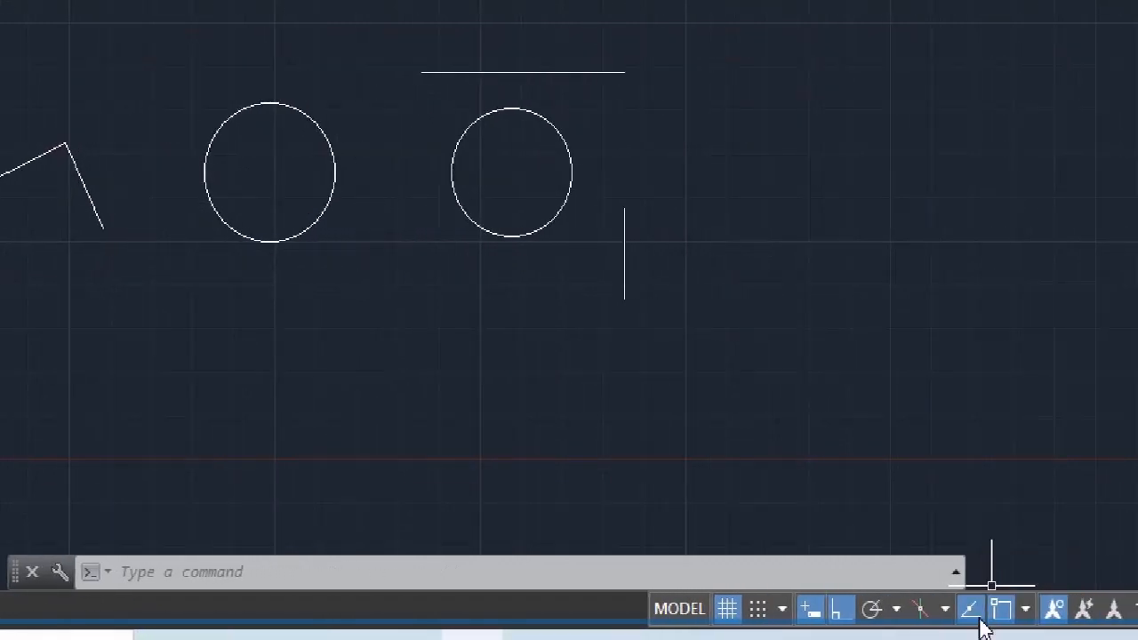
# Turn object snap tracking off and start the Line command to compare picking points without tracking
pyautogui.click(970, 609)
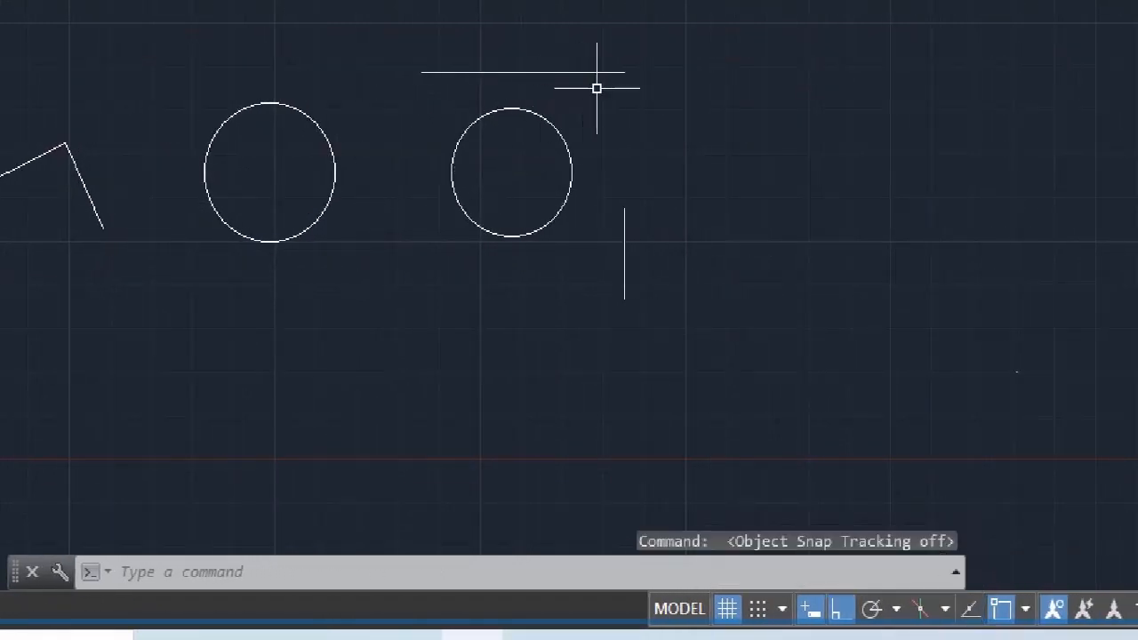
pyautogui.write('line')
pyautogui.press('Return')
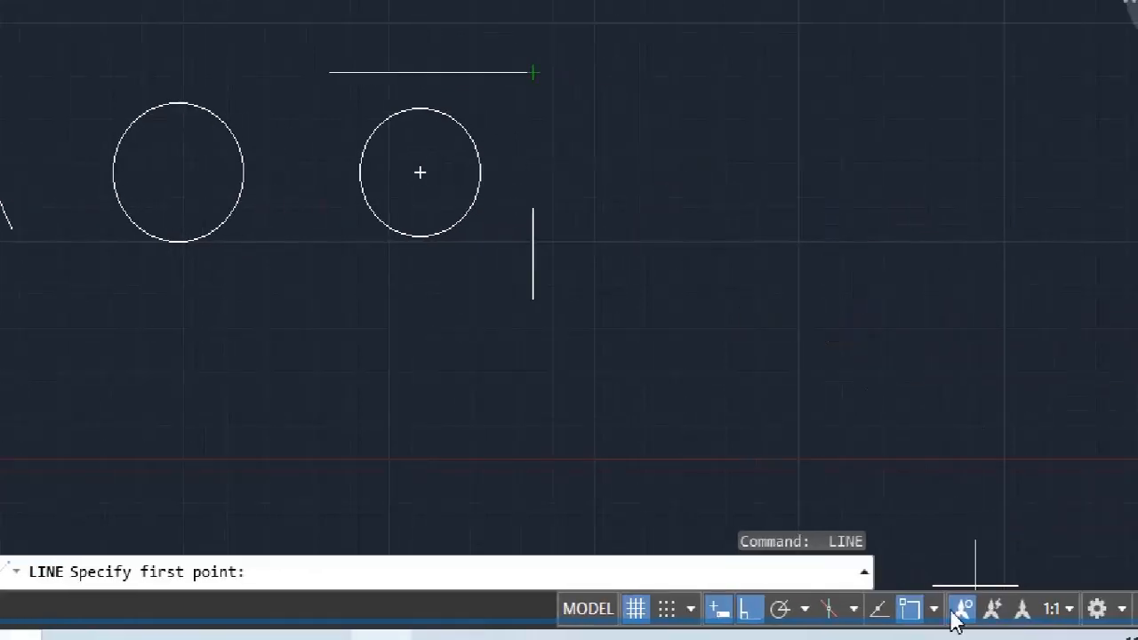
# Turn object snap tracking back on, try tracking a line start horizontally from the circles' centers, and cancel the Line command
pyautogui.click(879, 612)
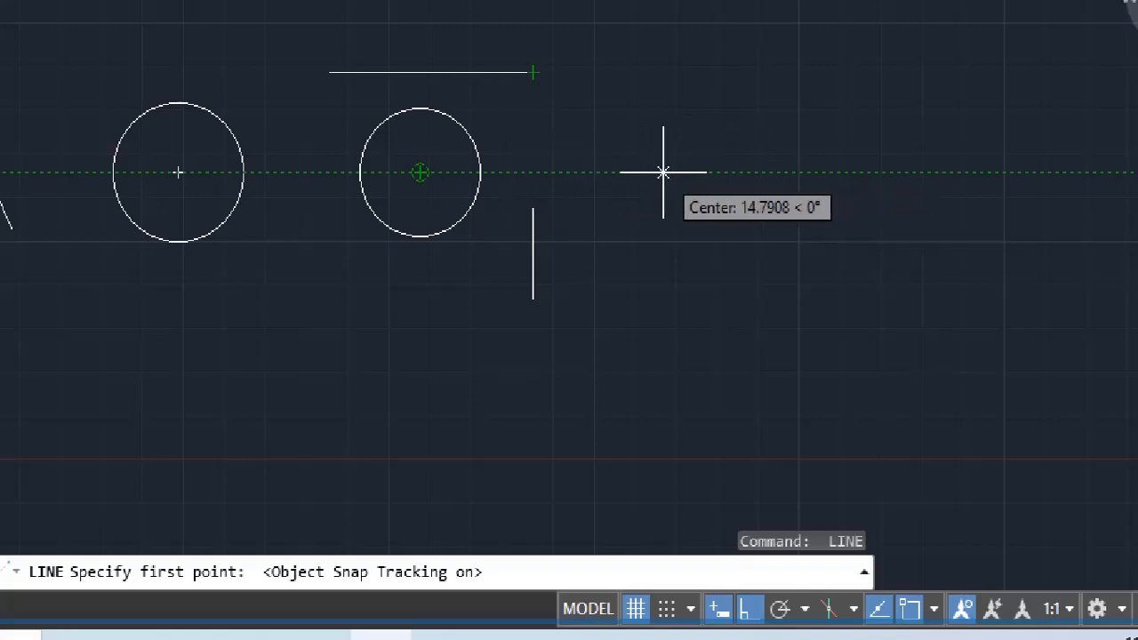
pyautogui.press('Escape')
pyautogui.press('Escape')
pyautogui.press('Escape')
pyautogui.press('Escape')
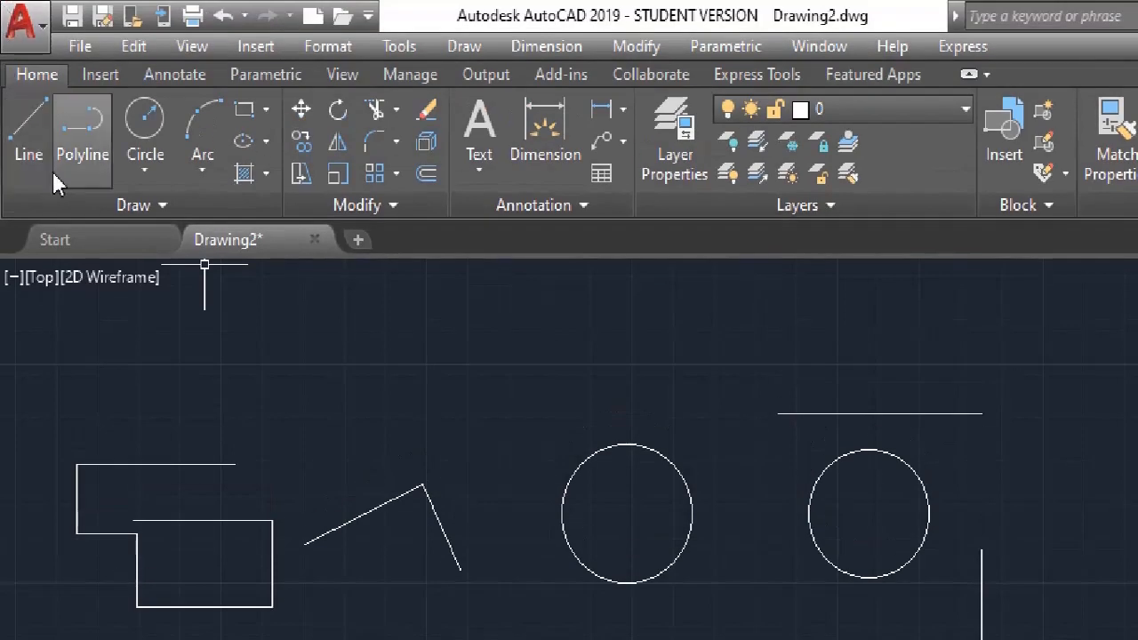
pyautogui.click(176, 204)
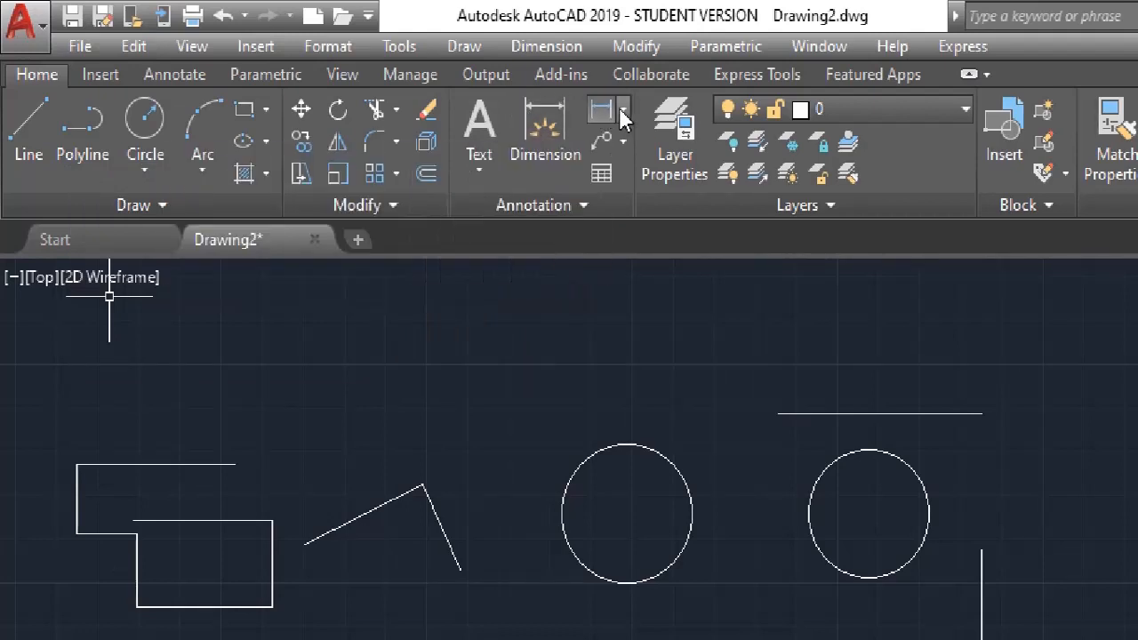
pyautogui.click(623, 113)
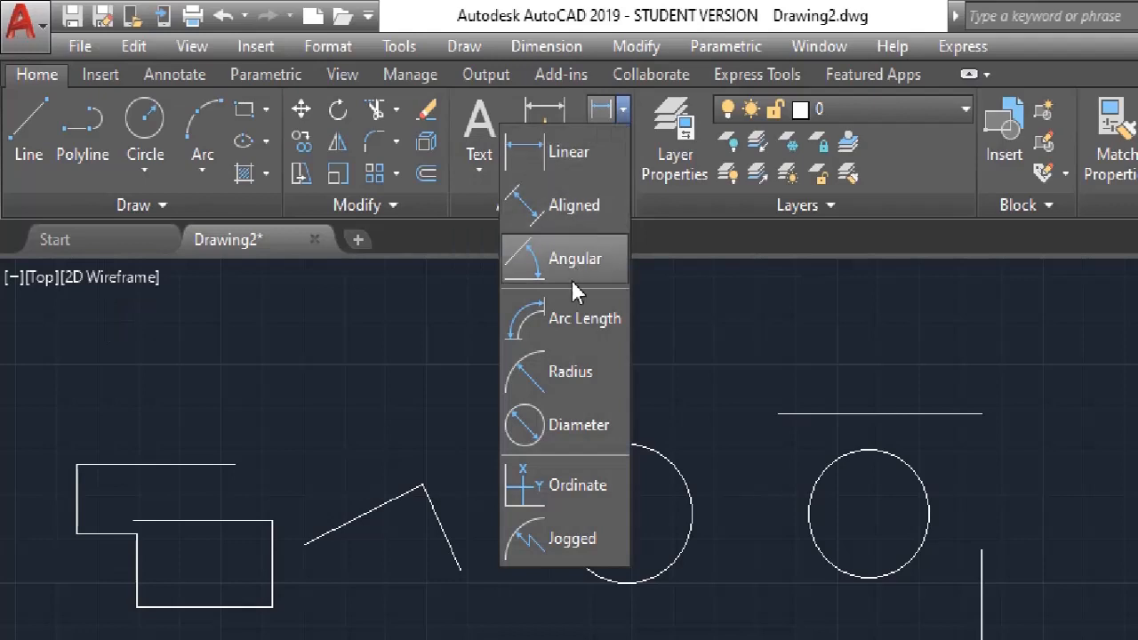
pyautogui.click(713, 290)
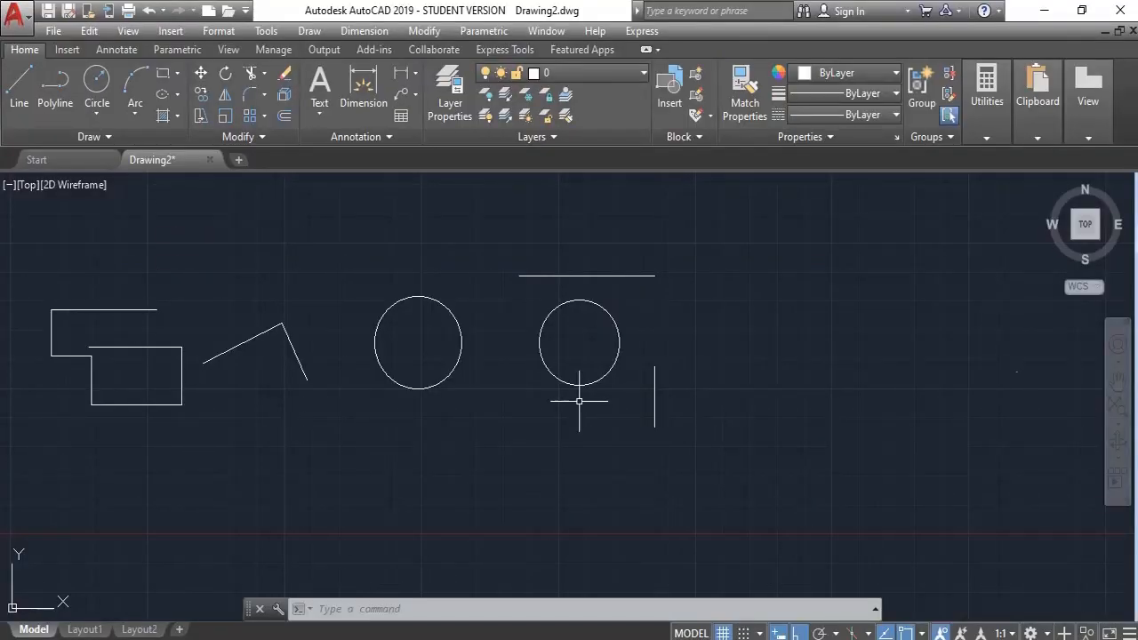
pyautogui.press('Escape')
pyautogui.press('Escape')
pyautogui.press('Escape')
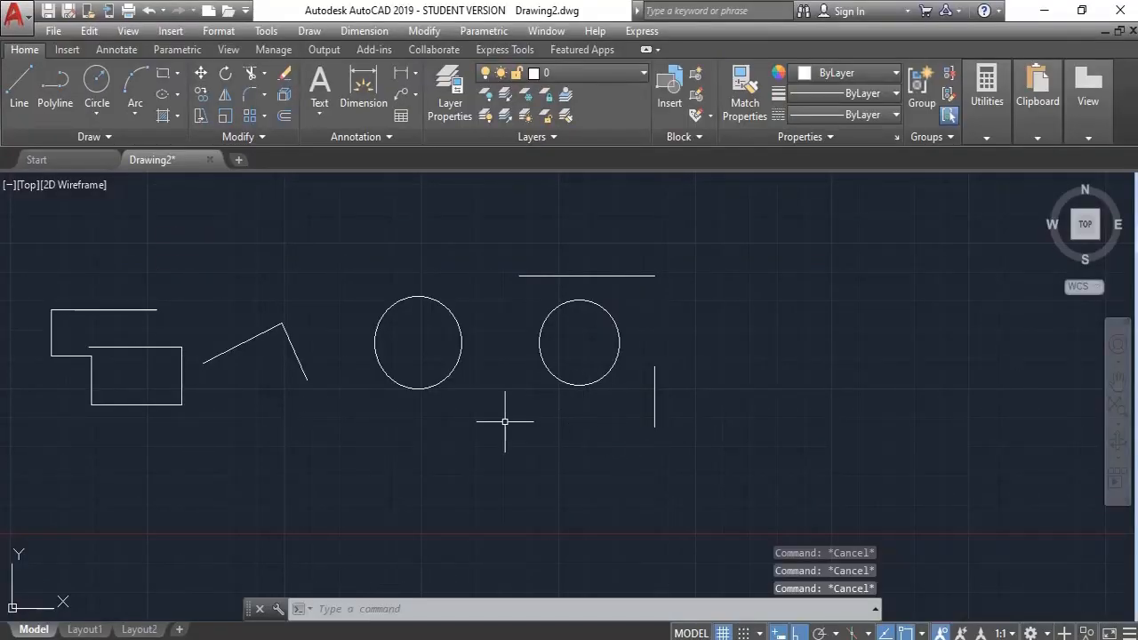
# Open the Drawing Units settings with the UNITS command and choose Decimal as the length type
pyautogui.write('un')
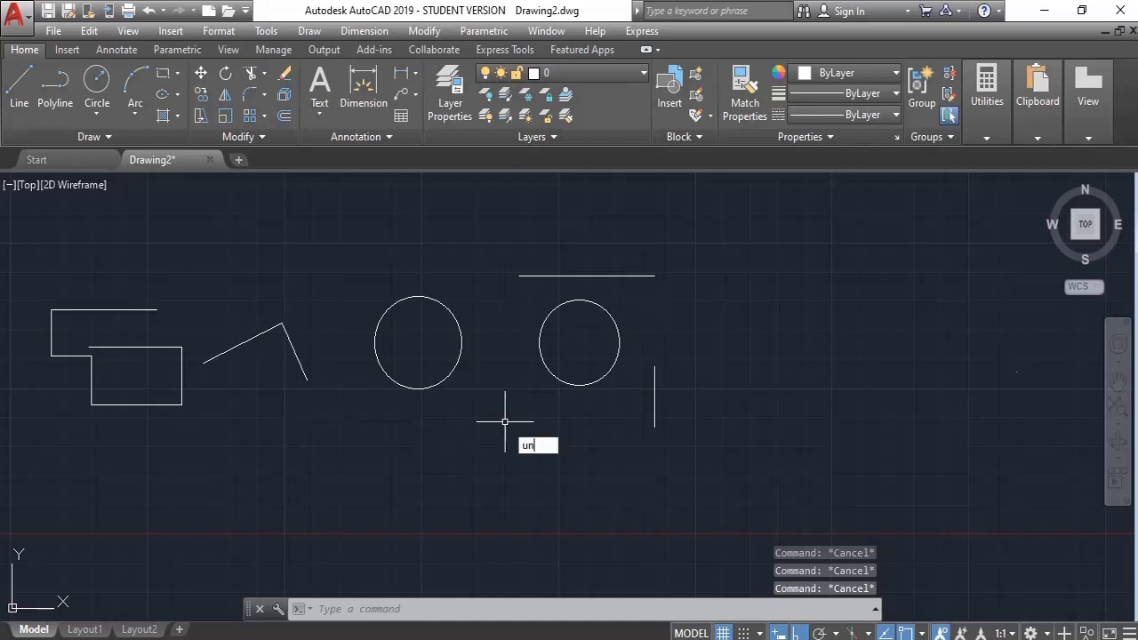
pyautogui.write('i')
pyautogui.press('BackSpace')
pyautogui.press('Return')
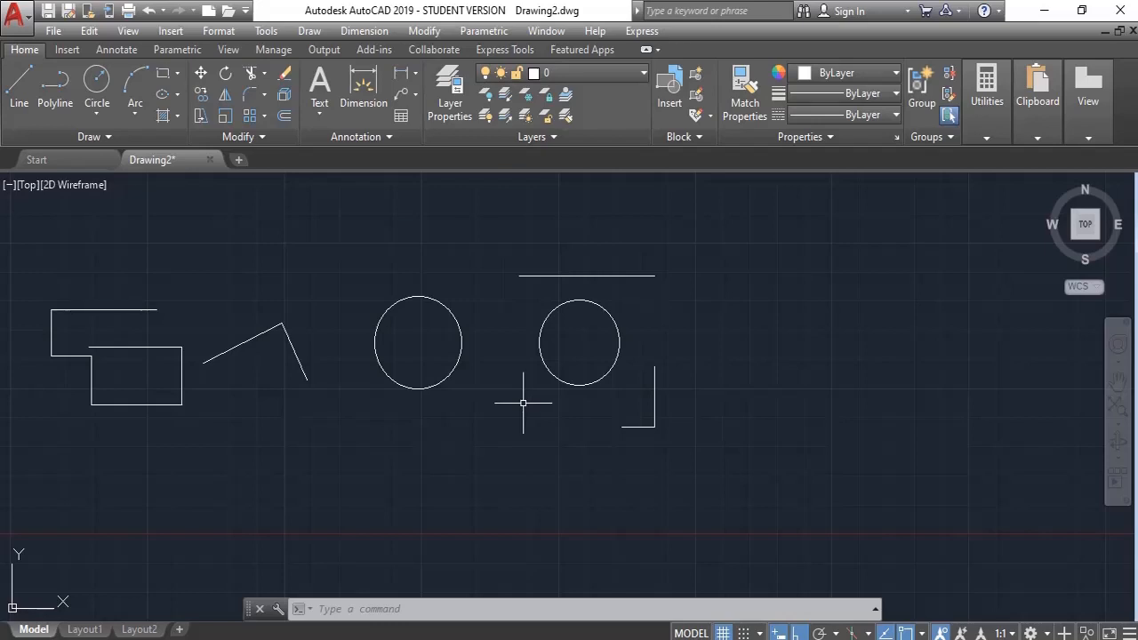
pyautogui.write('u')
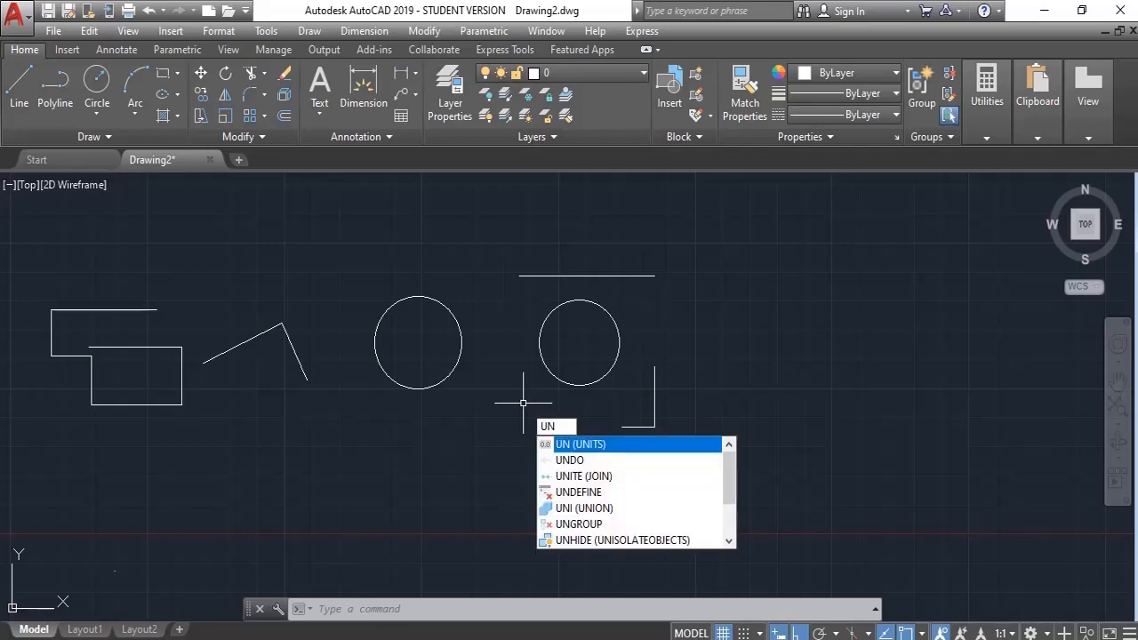
pyautogui.press('Return')
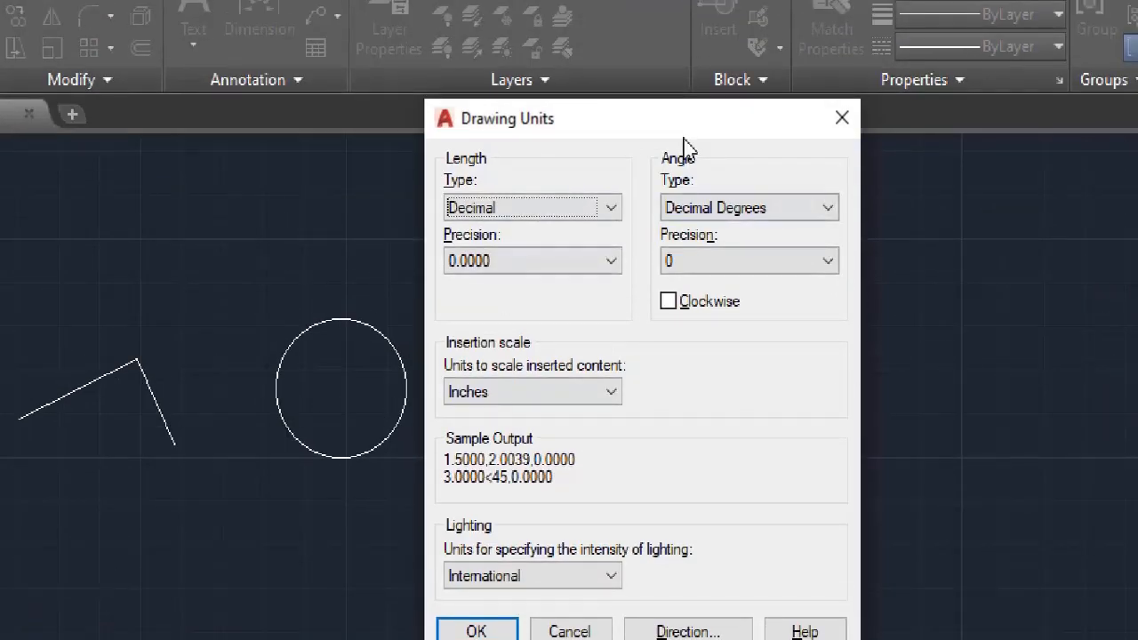
pyautogui.click(530, 211)
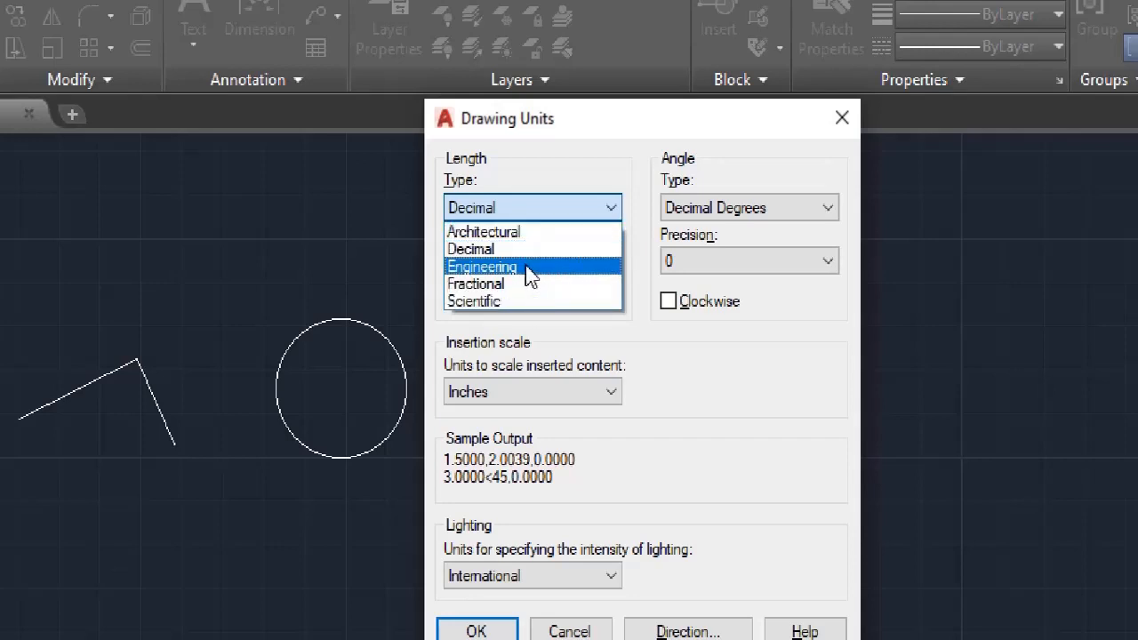
pyautogui.click(525, 250)
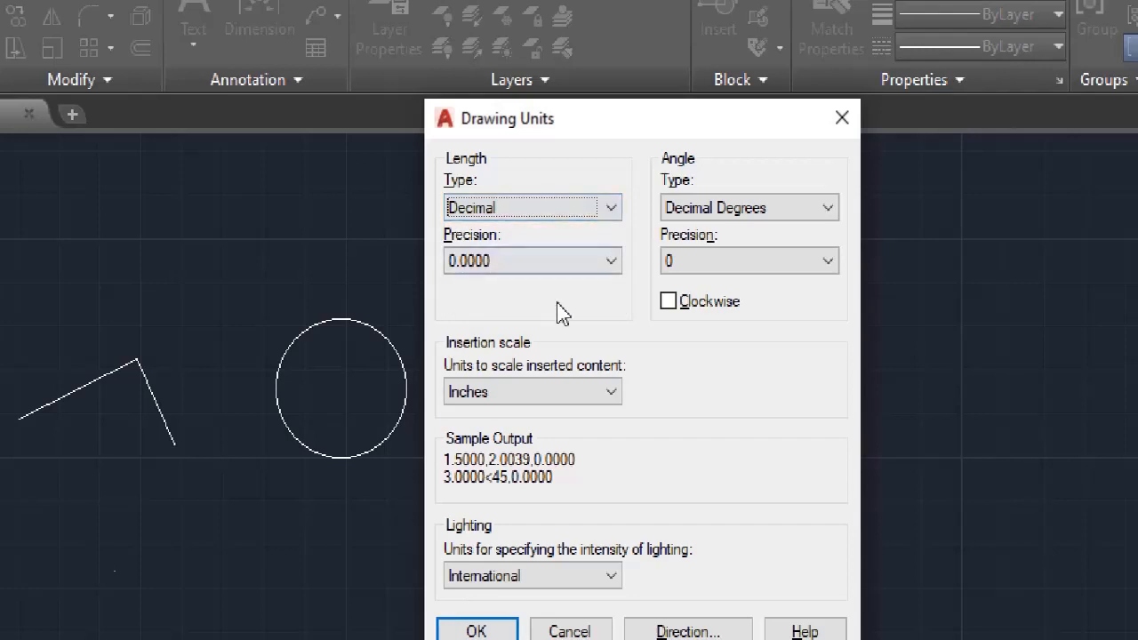
# Try Architectural as the length type in the drawing units
pyautogui.click(538, 213)
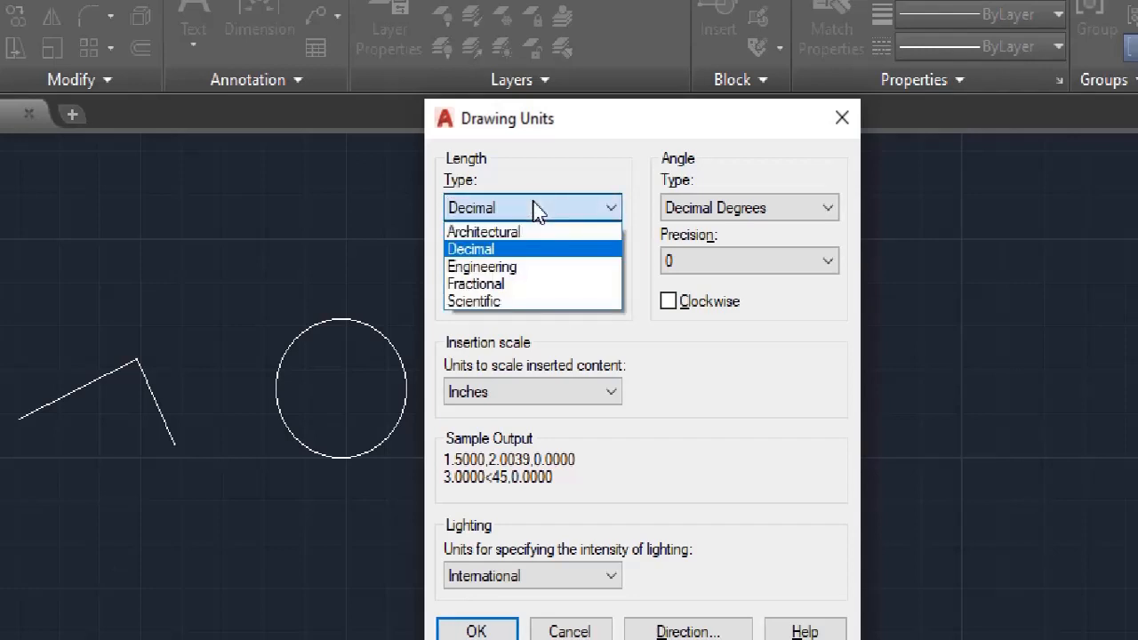
pyautogui.click(538, 233)
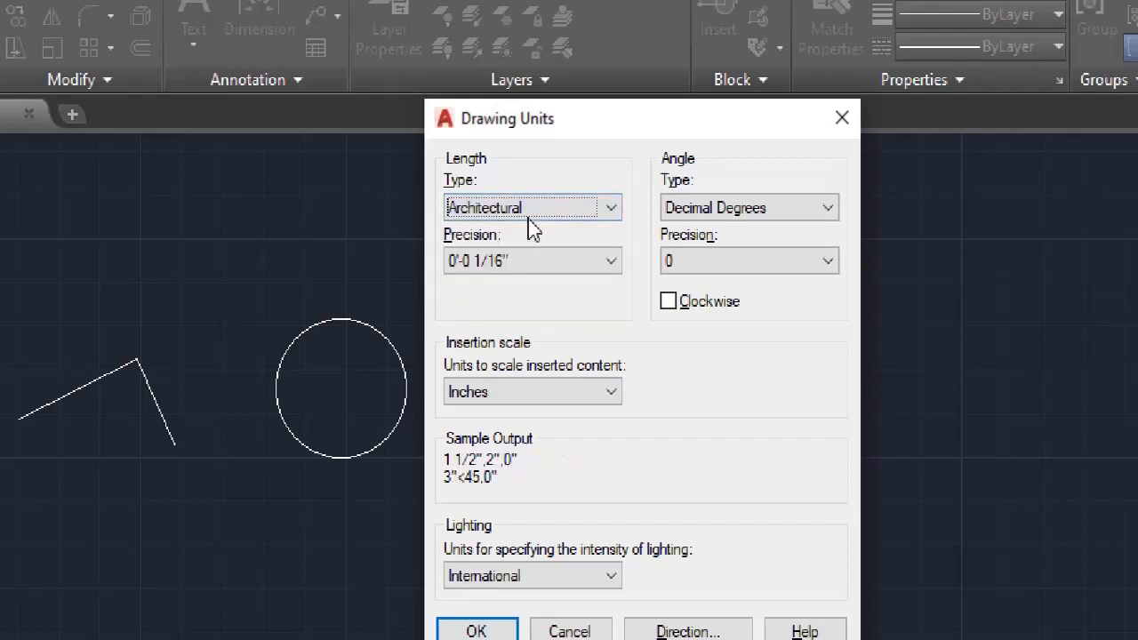
pyautogui.click(523, 210)
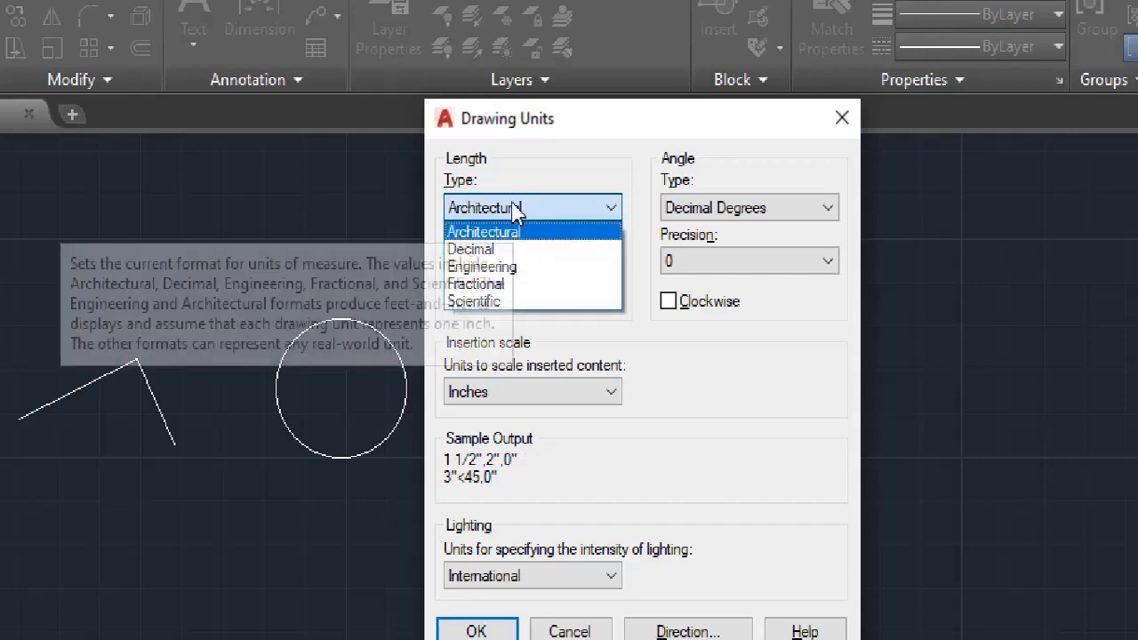
pyautogui.click(587, 208)
# Set the length type to Decimal with a precision of 0.00
pyautogui.click(534, 216)
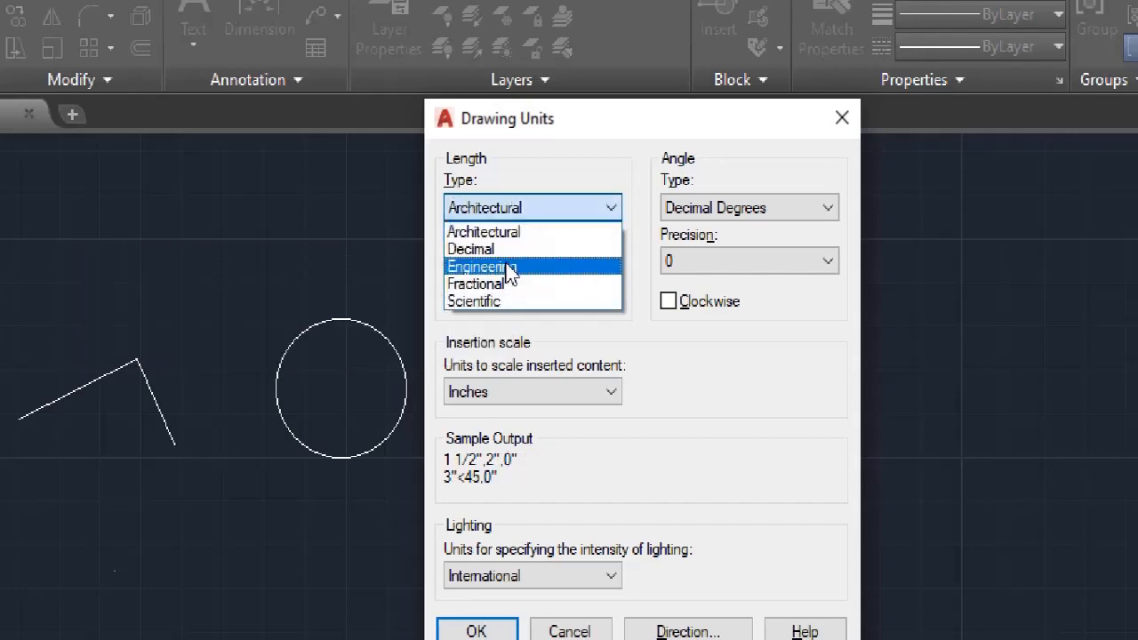
pyautogui.click(506, 249)
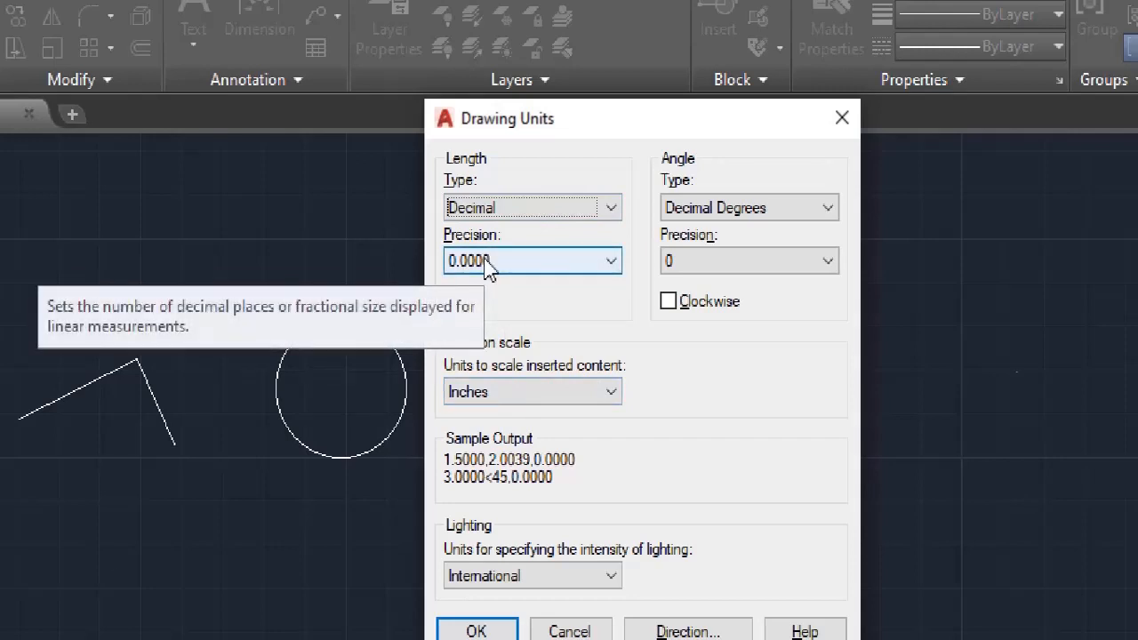
pyautogui.click(486, 265)
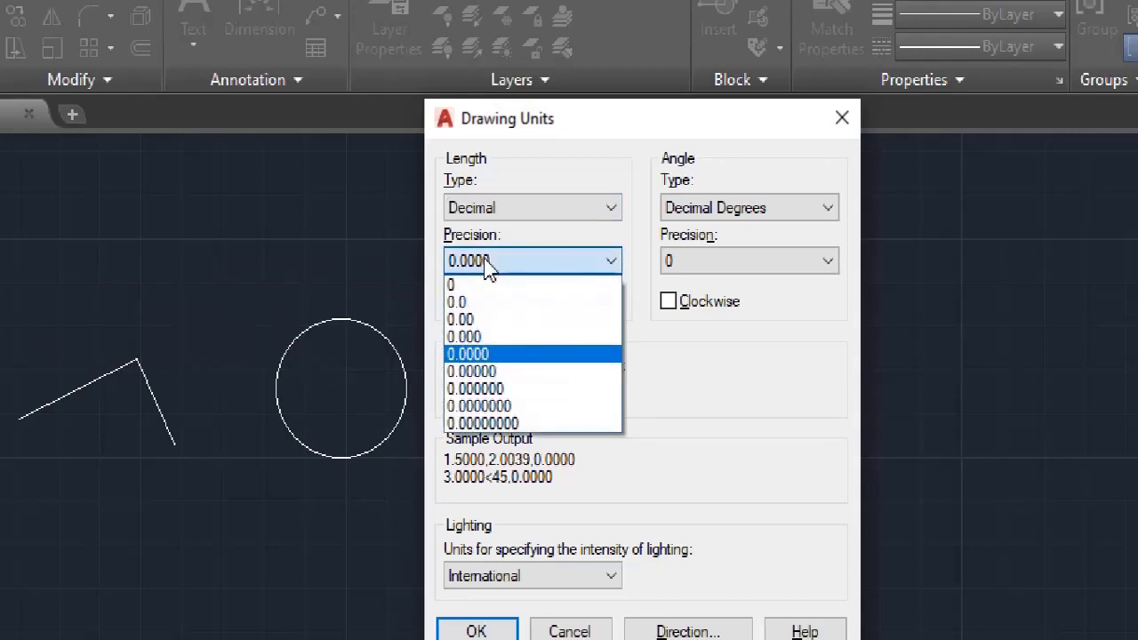
pyautogui.click(505, 321)
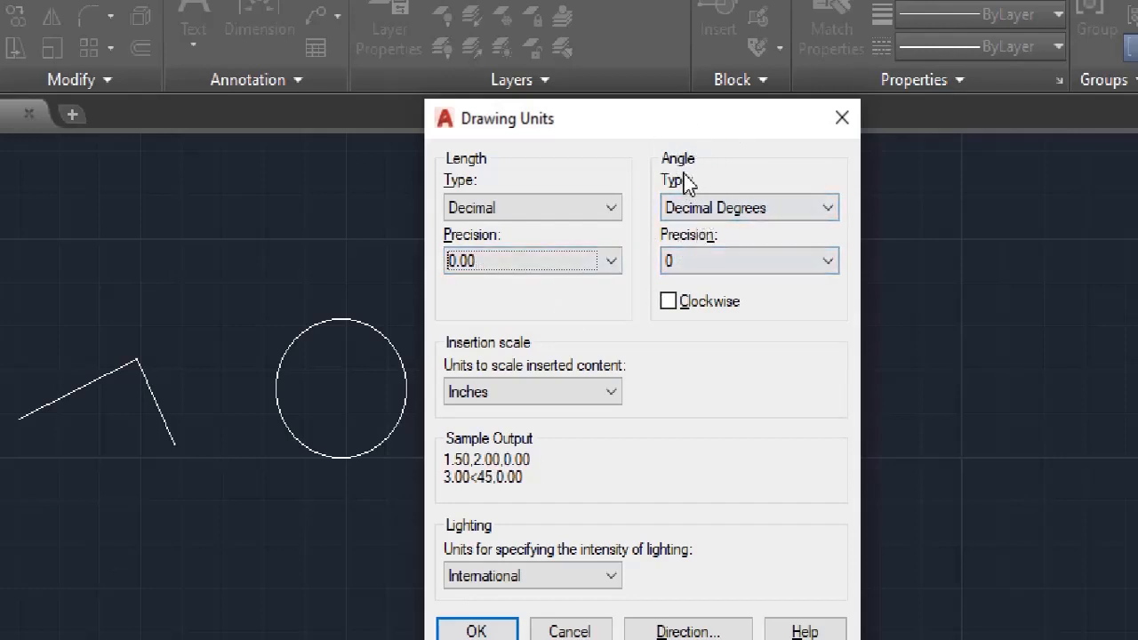
# Choose Decimal Degrees as the angle type with a precision of 0
pyautogui.click(742, 216)
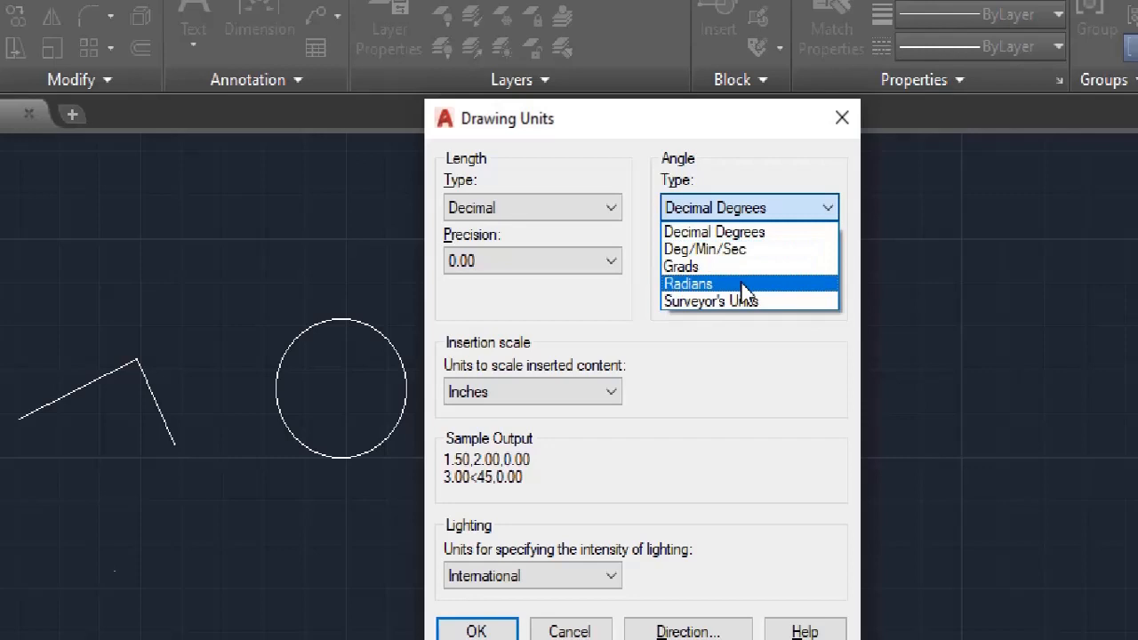
pyautogui.click(729, 239)
pyautogui.click(734, 263)
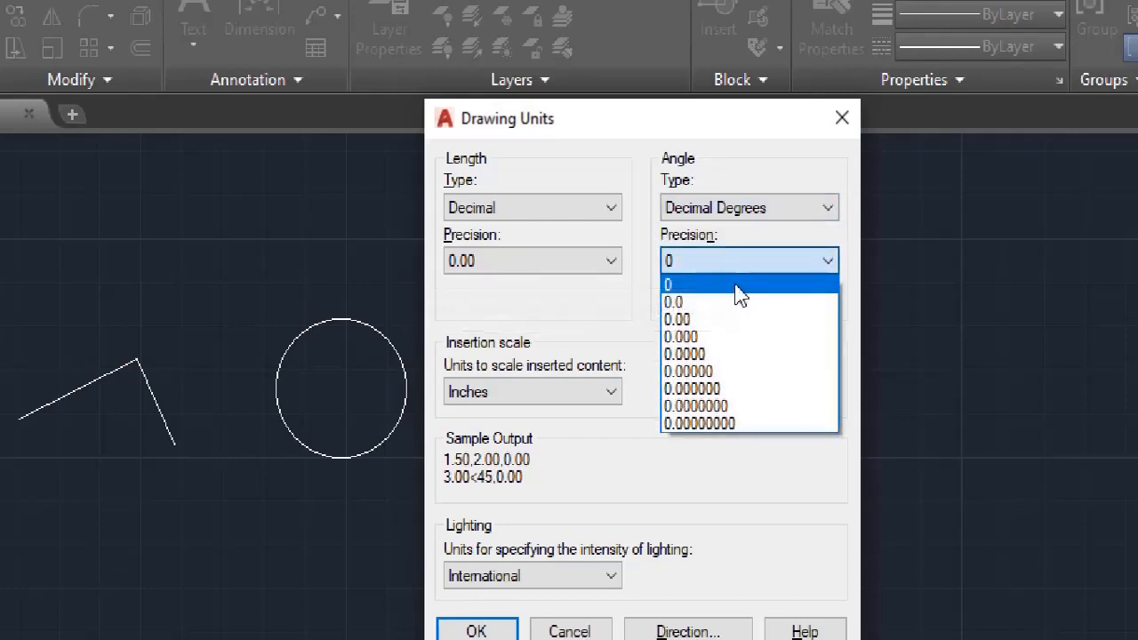
pyautogui.click(743, 287)
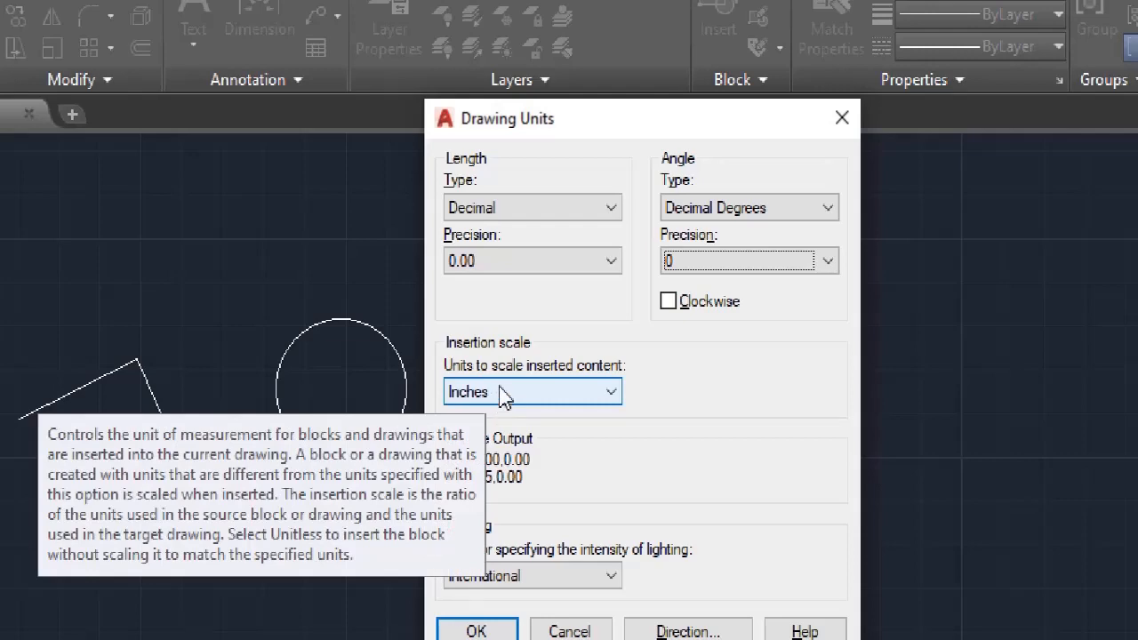
# Set the insertion scale to Millimeters, keep the lighting units at International, and accept the drawing units
pyautogui.click(503, 397)
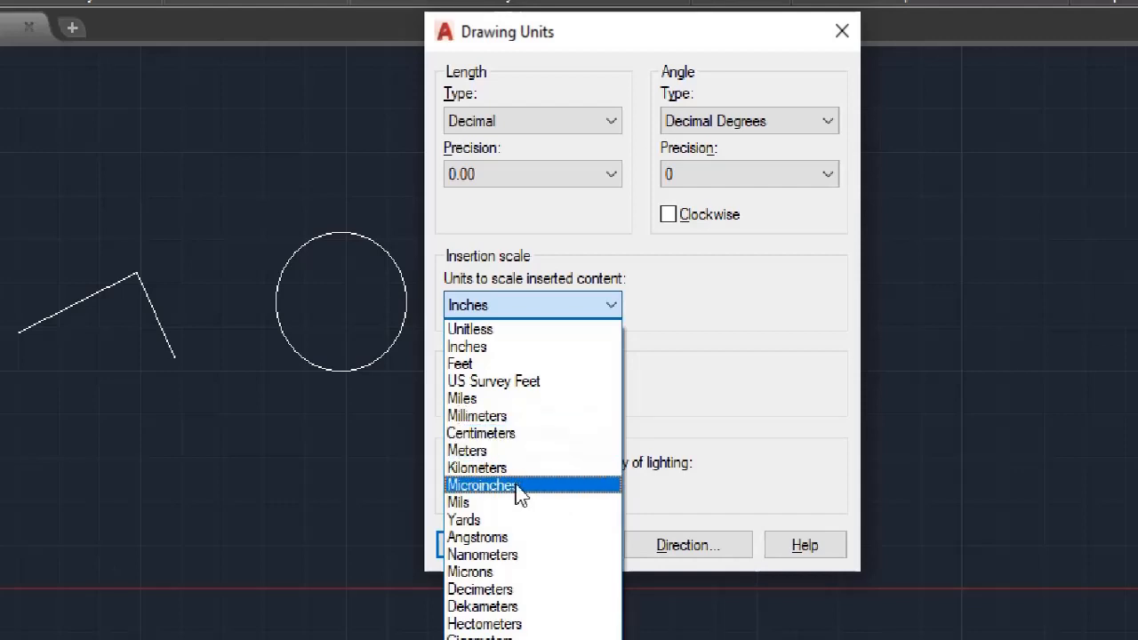
pyautogui.click(488, 425)
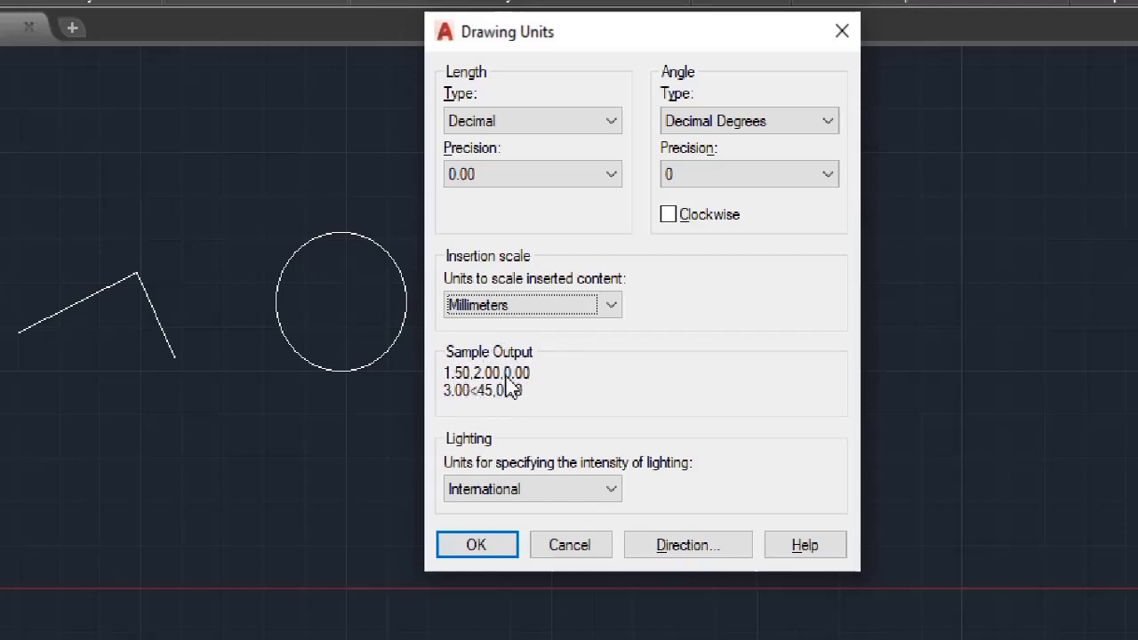
pyautogui.click(526, 490)
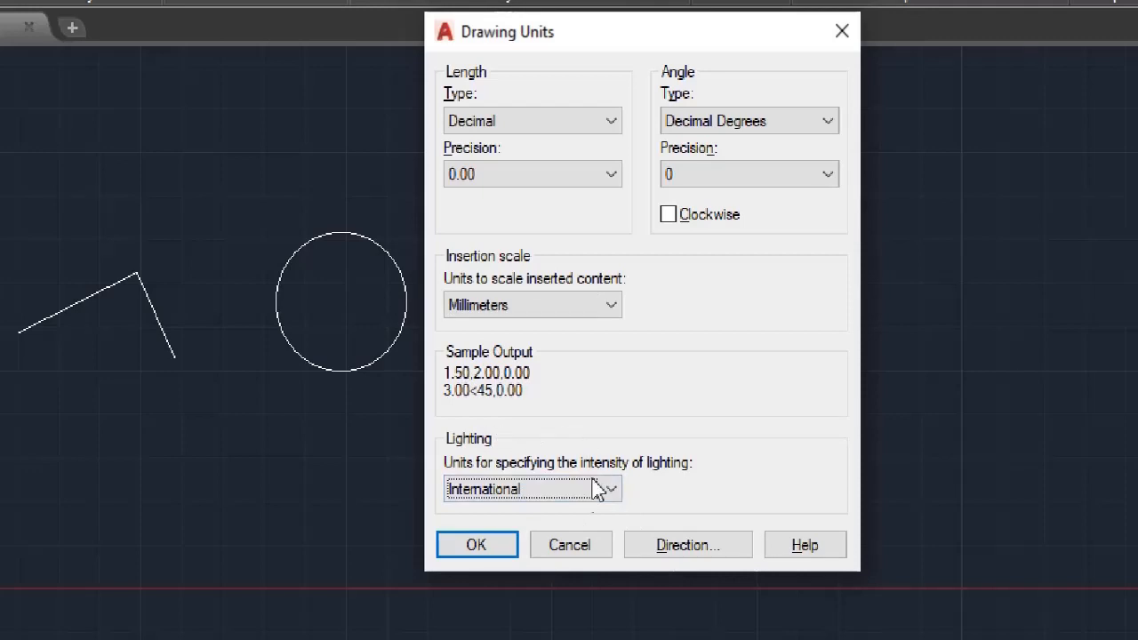
pyautogui.click(479, 545)
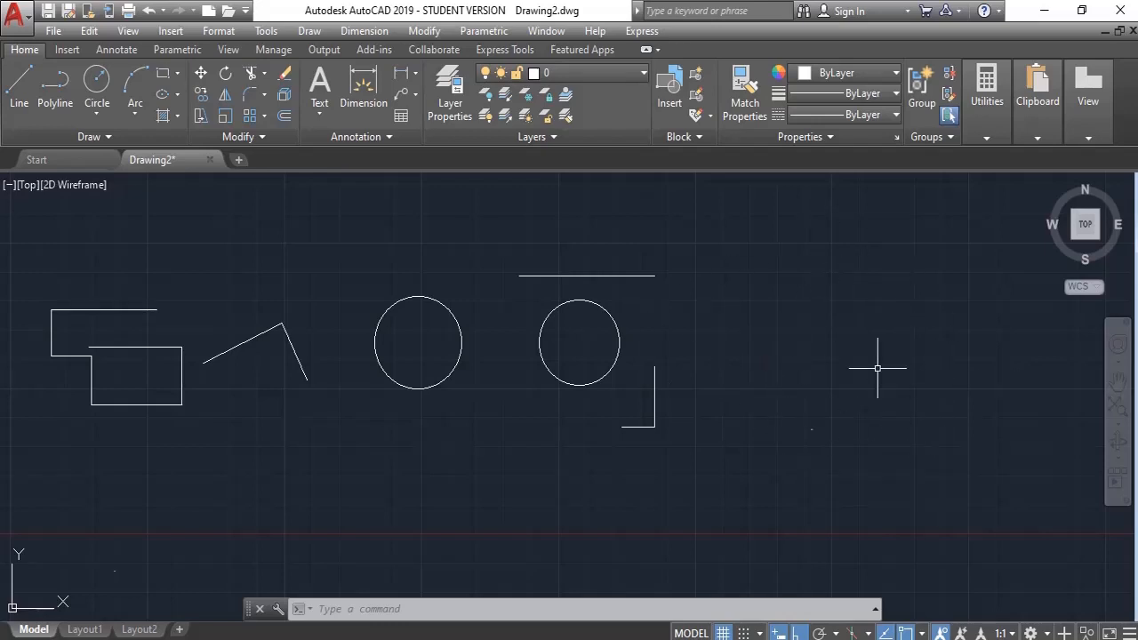
# Undo the last change to bring back the square beside the circles
pyautogui.hotkey('ctrl', 'z')
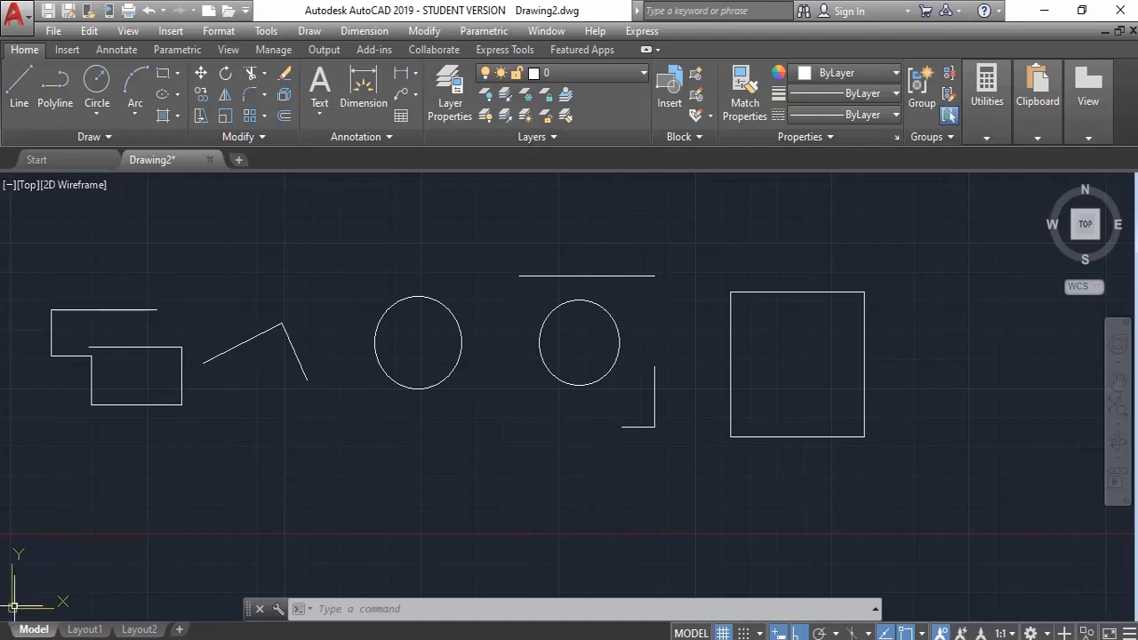
pyautogui.press('Escape')
pyautogui.press('Escape')
pyautogui.press('Escape')
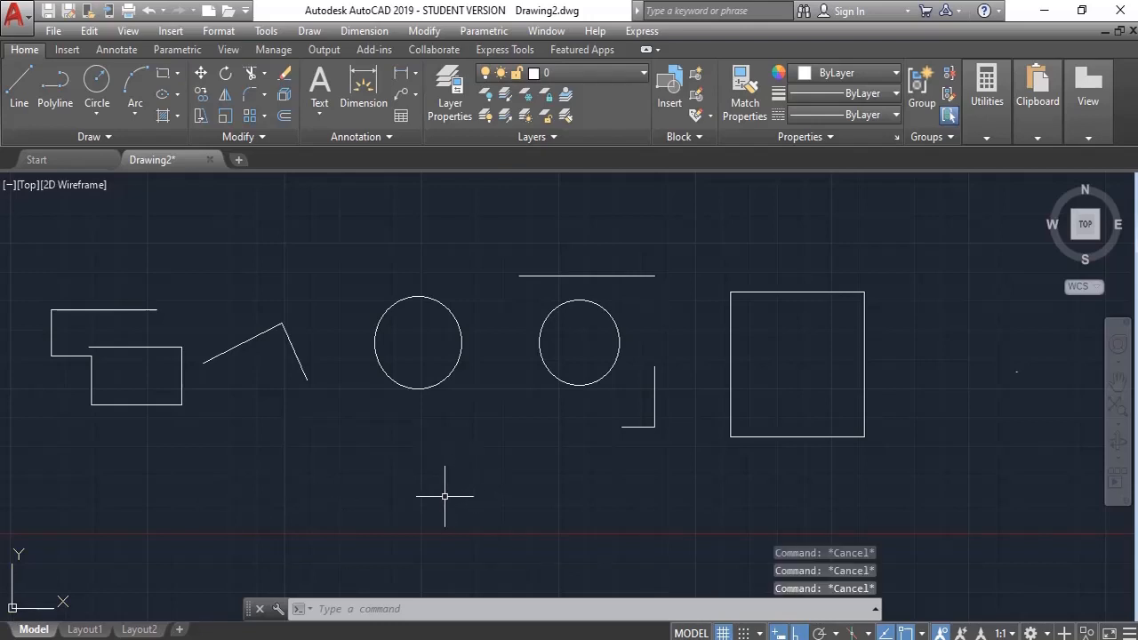
# Start resetting the model space limits with the lower left corner at 0,0
pyautogui.write('lim')
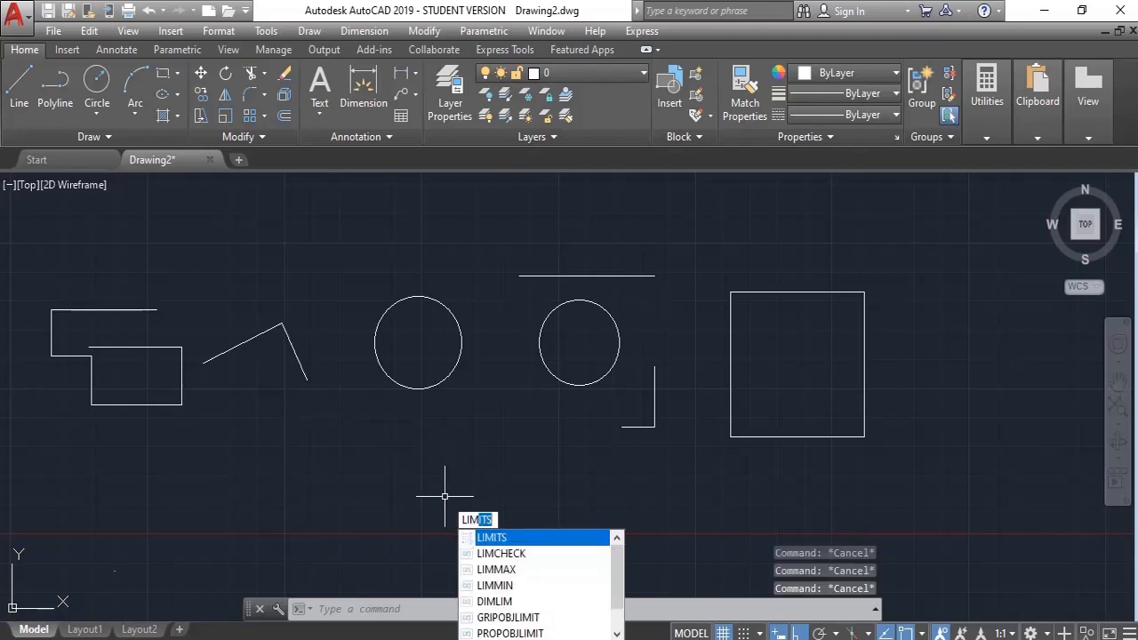
pyautogui.press('Return')
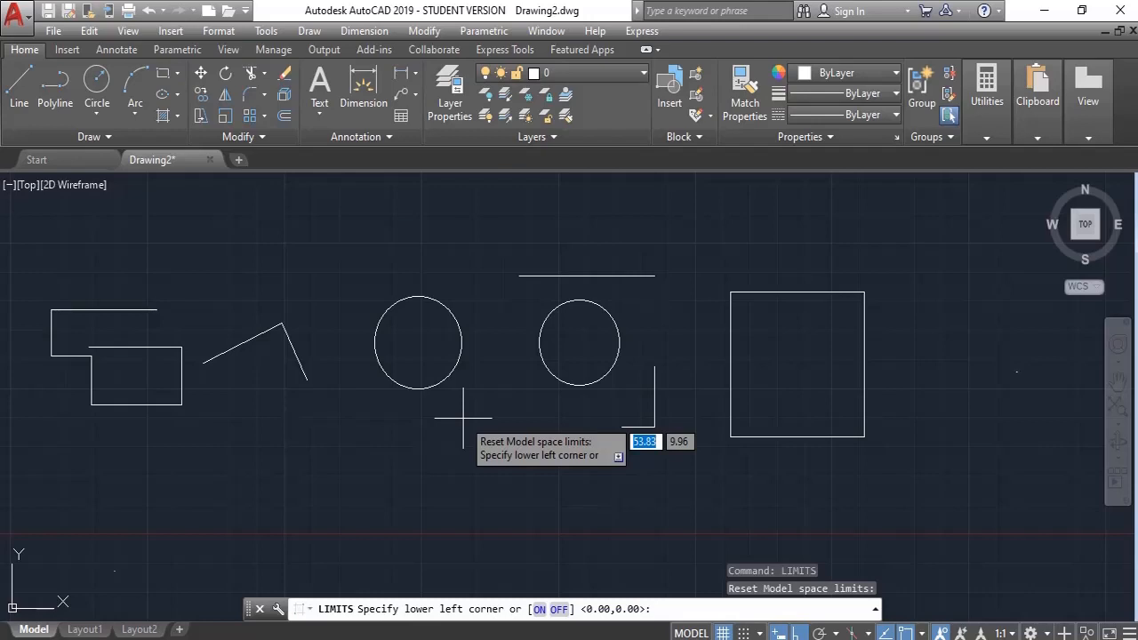
pyautogui.write('0')
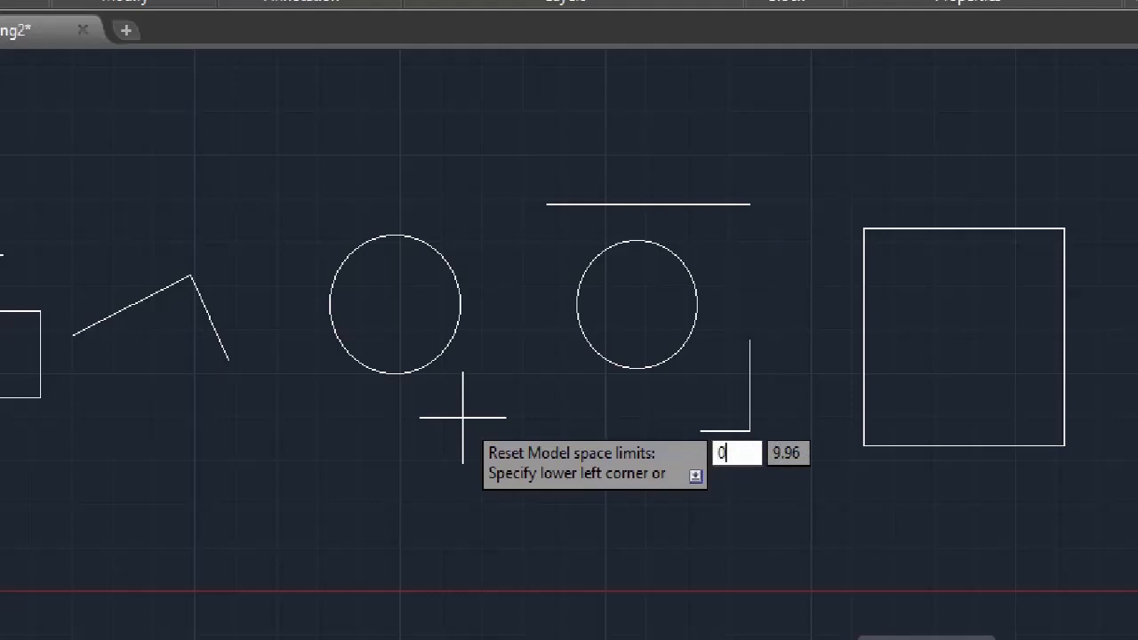
pyautogui.press('Tab')
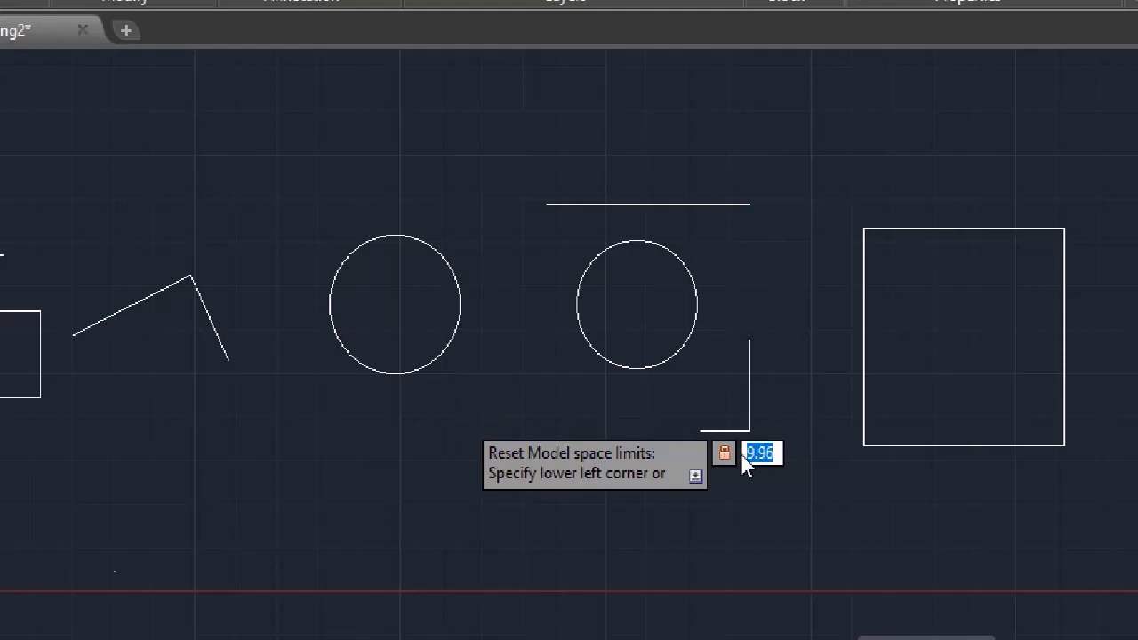
pyautogui.press('BackSpace')
pyautogui.write('0')
pyautogui.press('Tab')
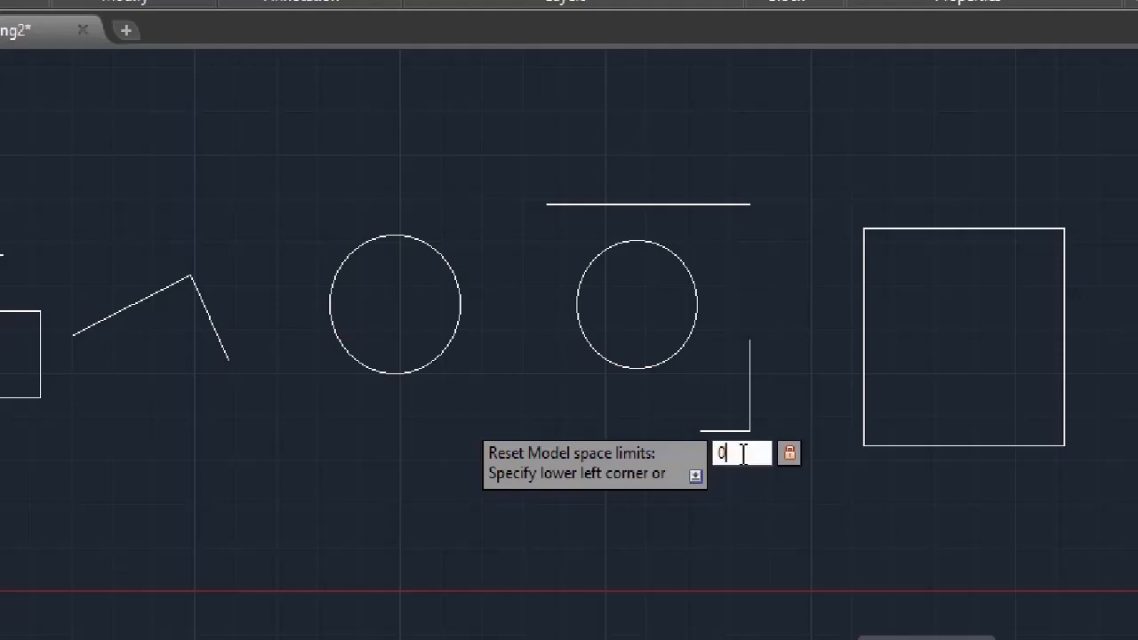
pyautogui.press('Tab')
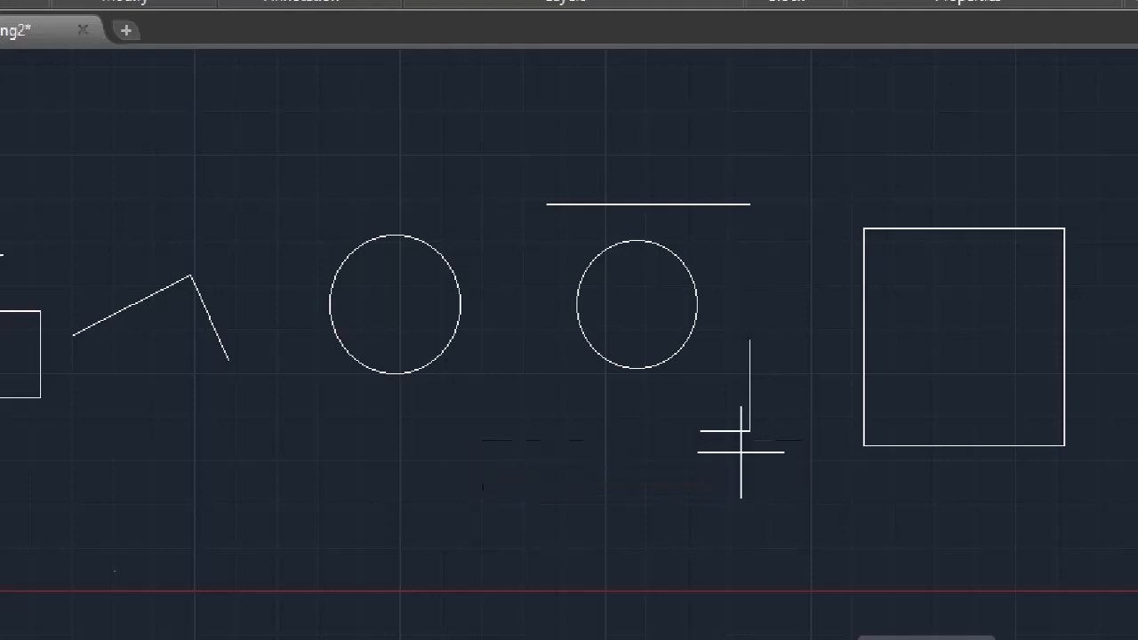
pyautogui.write('0')
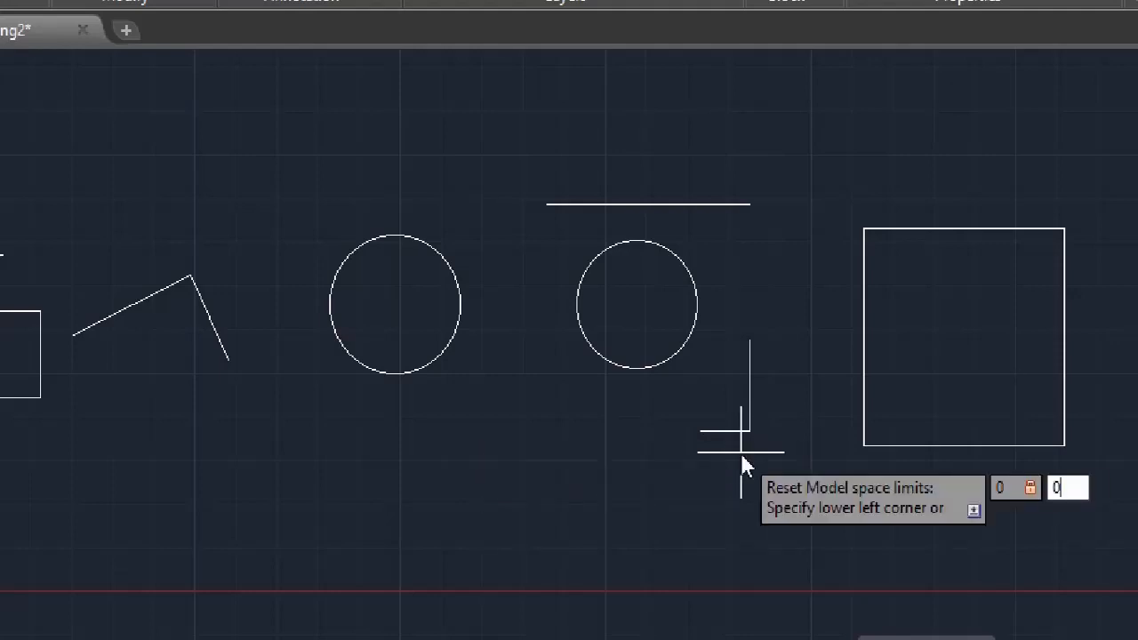
pyautogui.press('Return')
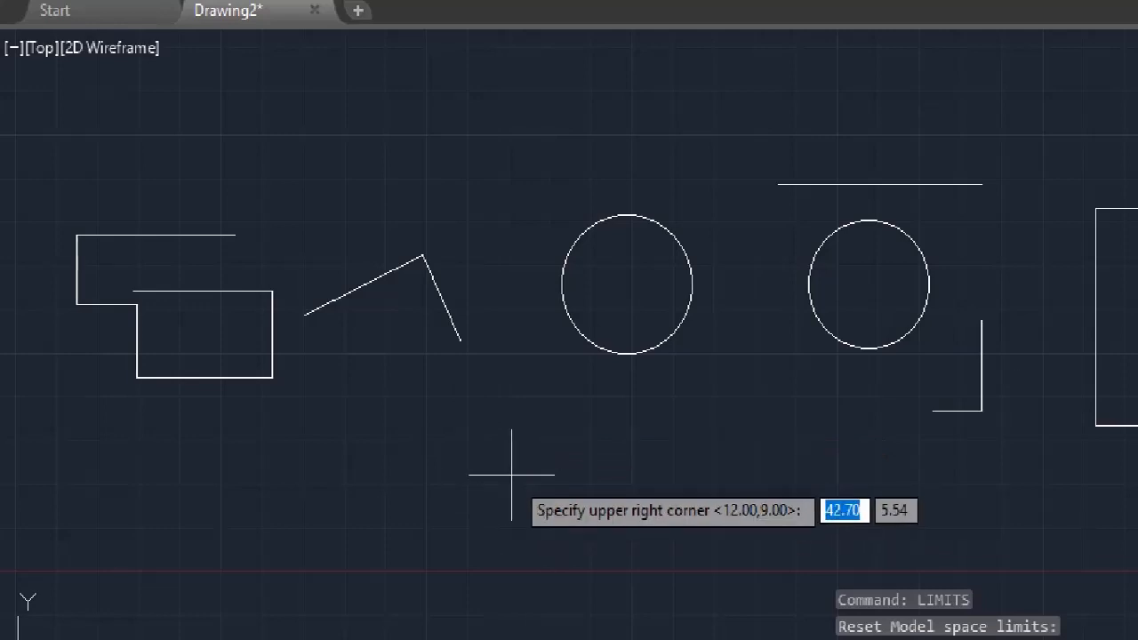
# Set the upper right corner of the drawing limits to 100,100
pyautogui.write('100')
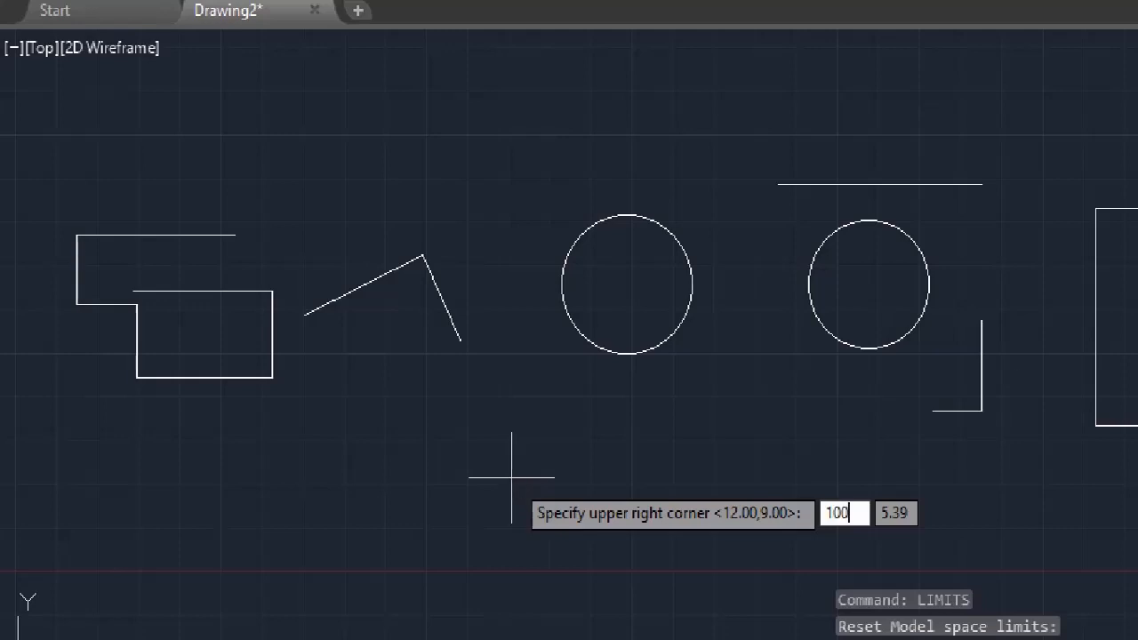
pyautogui.press('Tab')
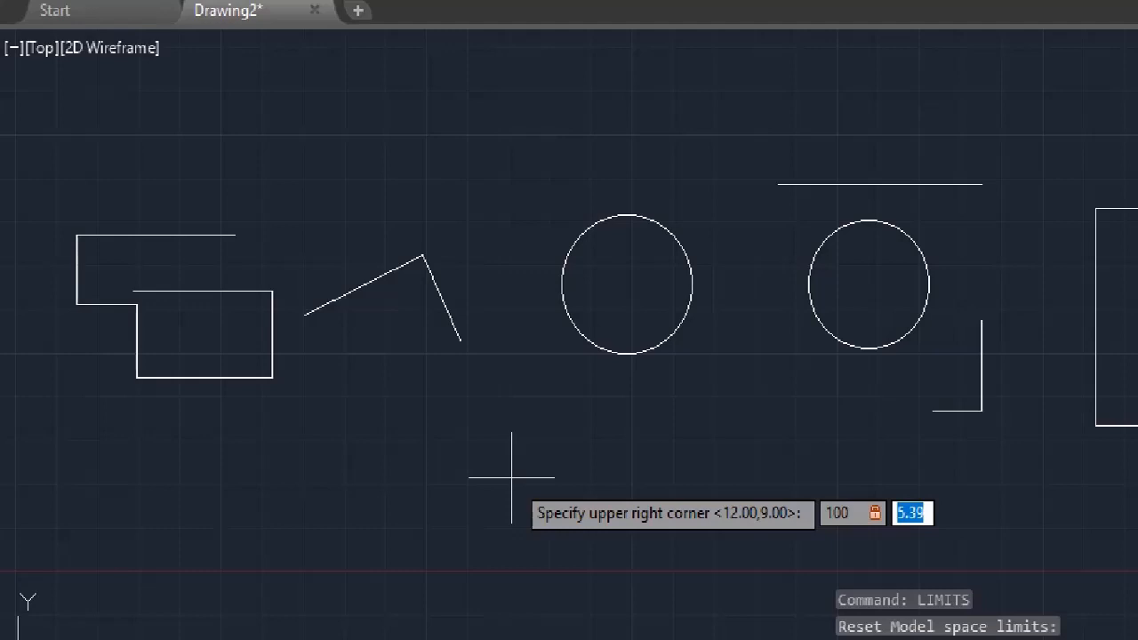
pyautogui.write('100')
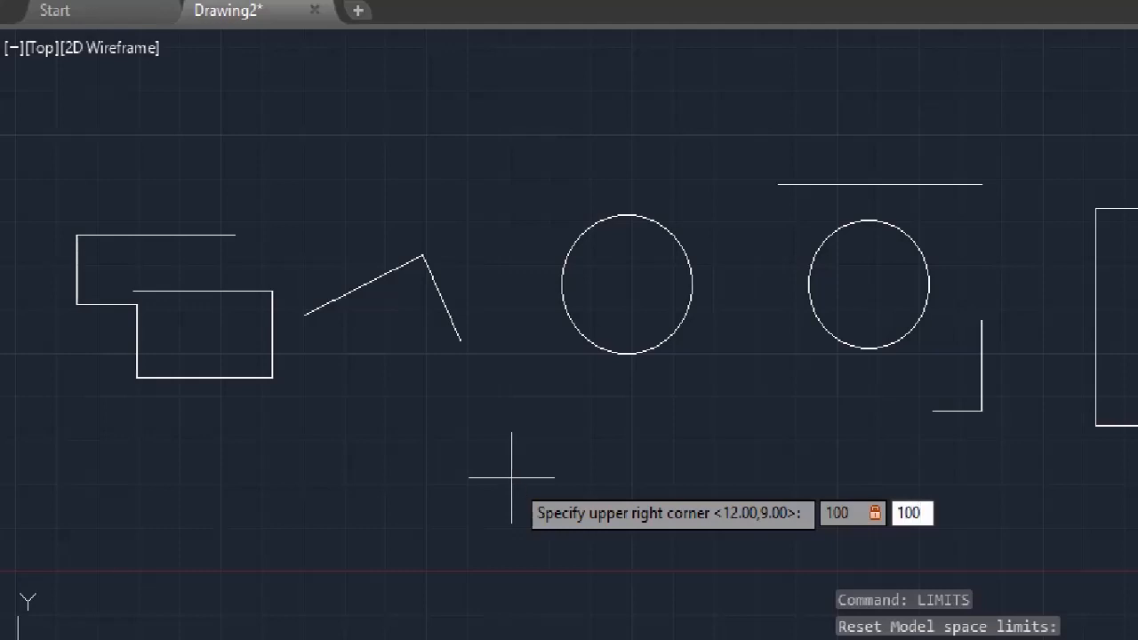
pyautogui.press('Return')
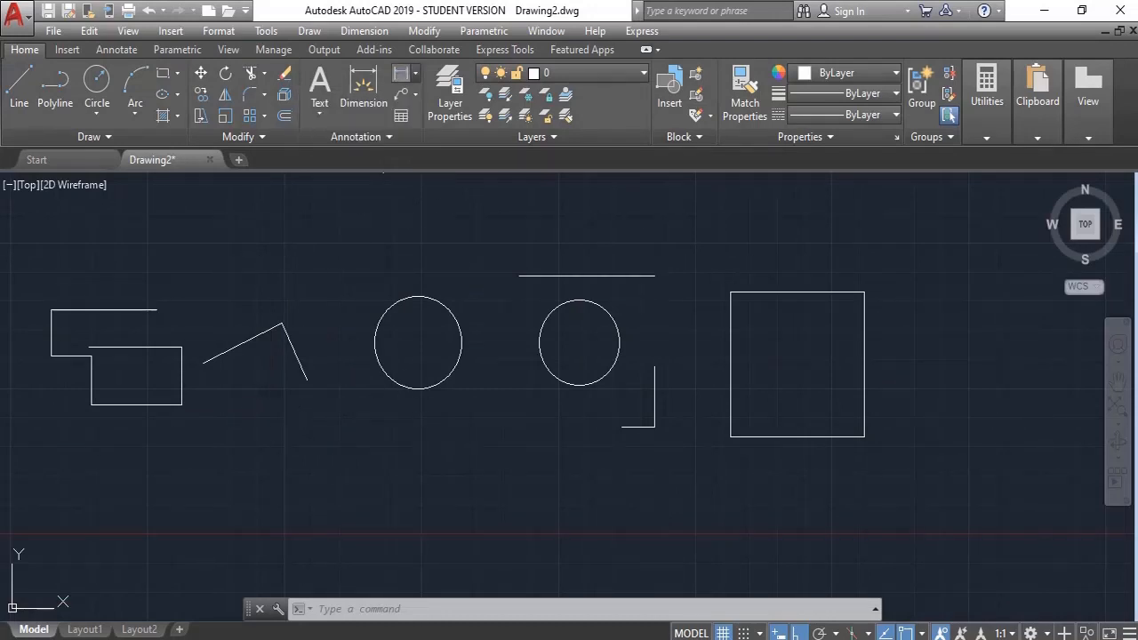
# Try a vertical linear dimension across the full height of the visible drawing area
pyautogui.click(414, 73)
pyautogui.click(360, 95)
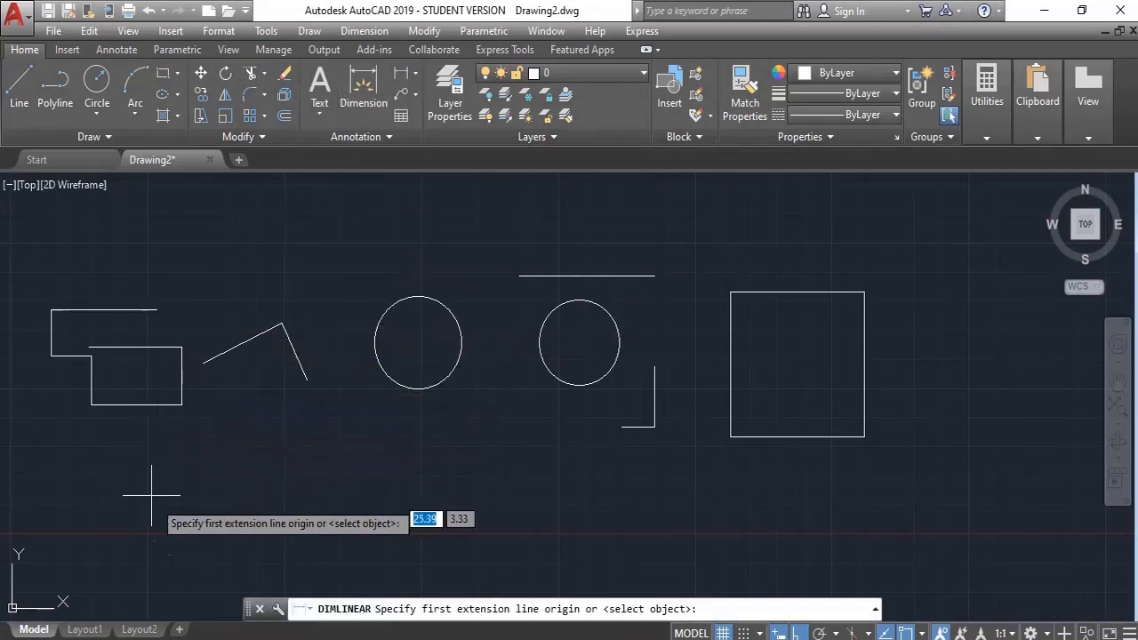
pyautogui.click(168, 620)
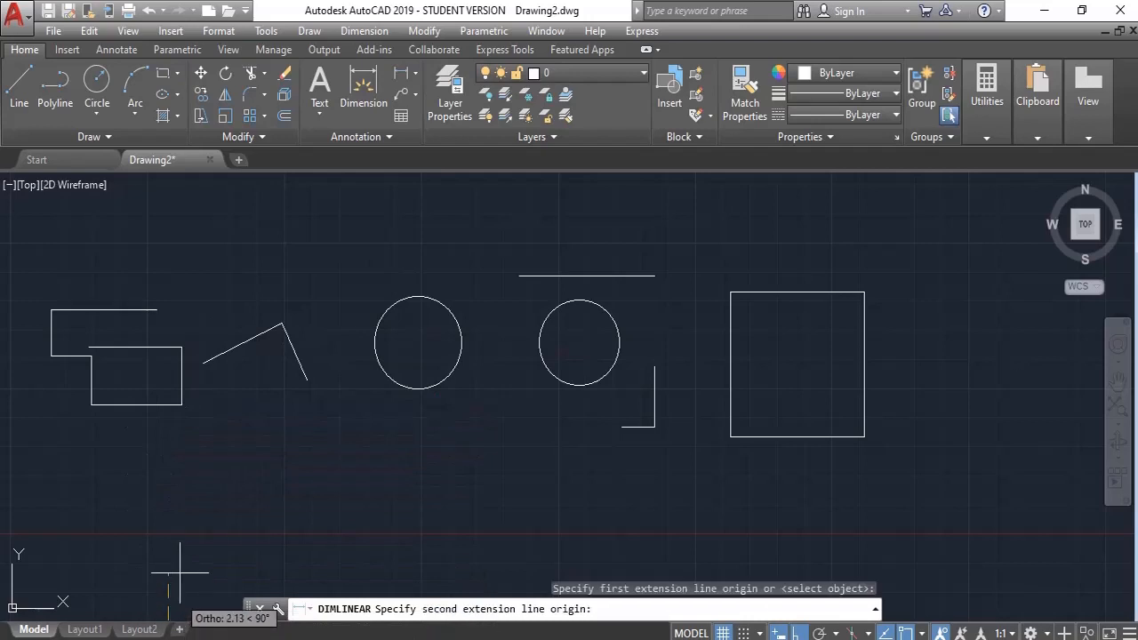
pyautogui.click(169, 175)
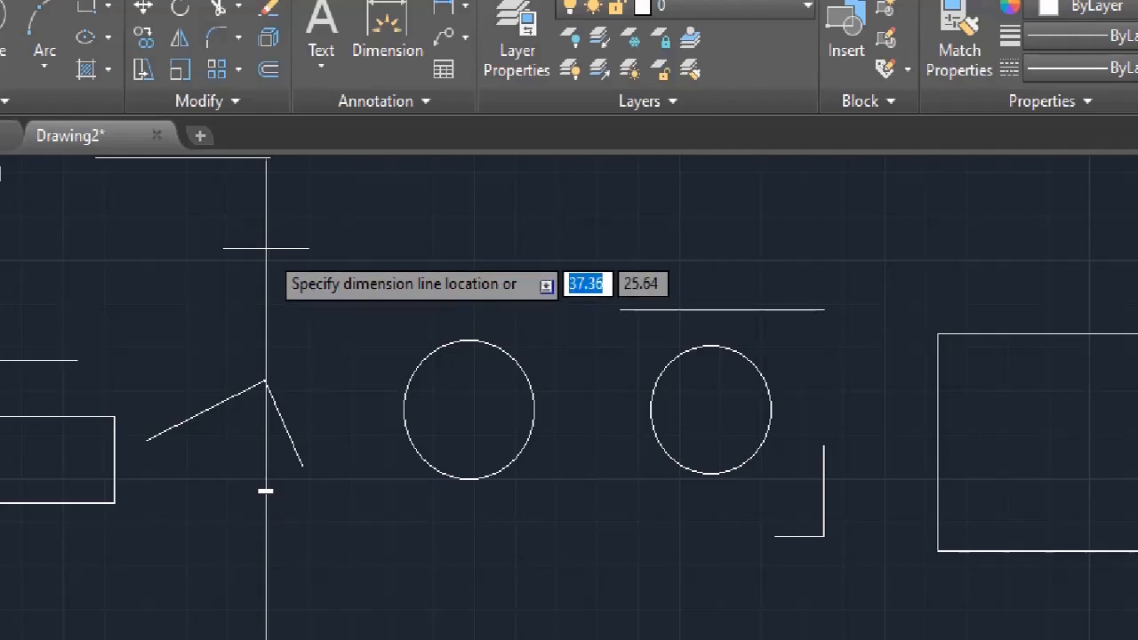
pyautogui.press('Escape')
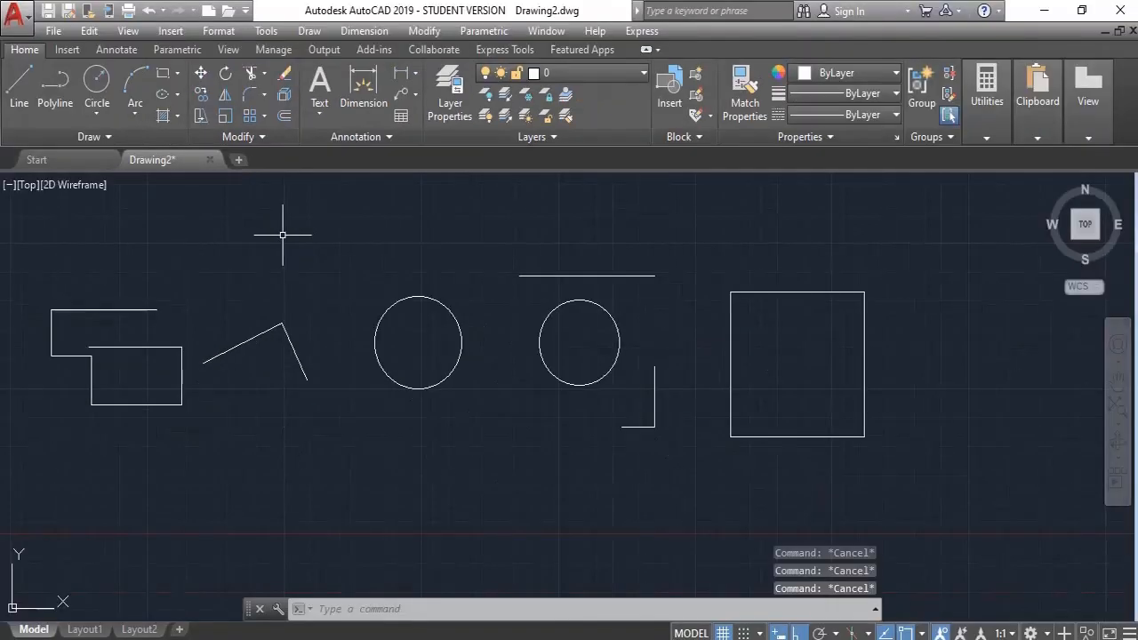
# Zoom to All to fit the new drawing limits in the view
pyautogui.write('z')
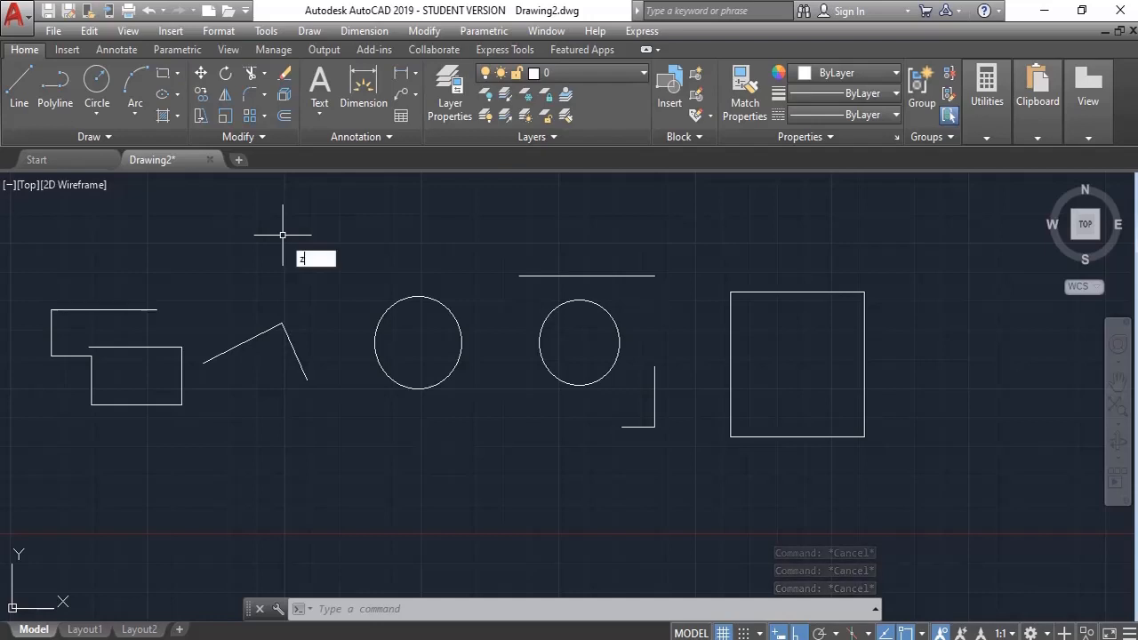
pyautogui.press('Return')
pyautogui.write('a')
pyautogui.press('Return')
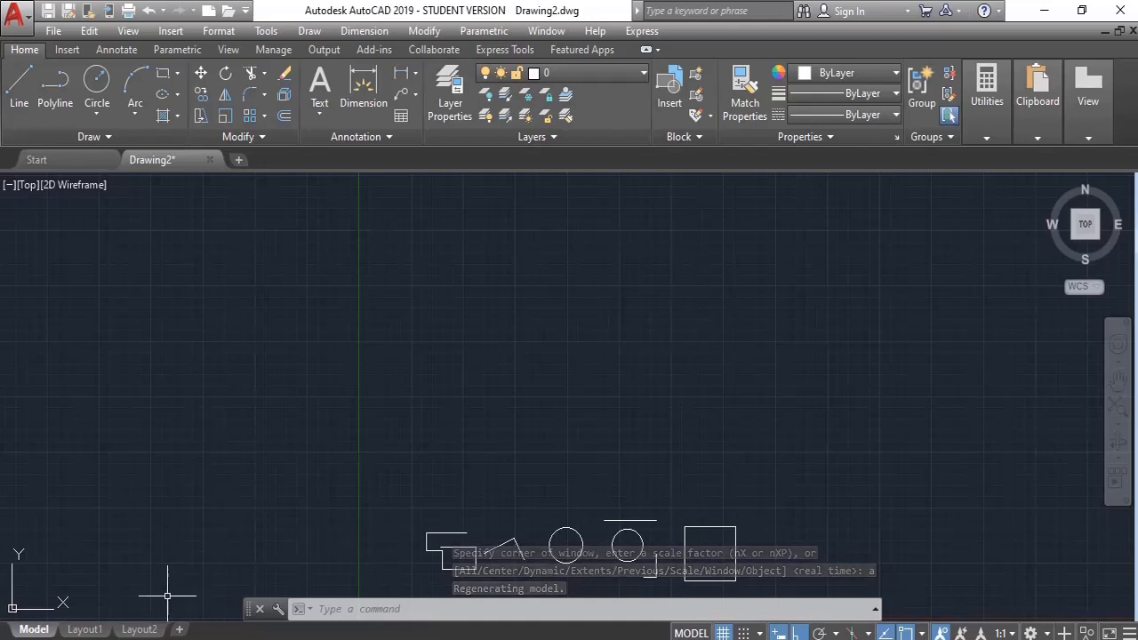
# Dimension the full height of the visible drawing area, placing the dimension line along the Y axis
pyautogui.click(364, 89)
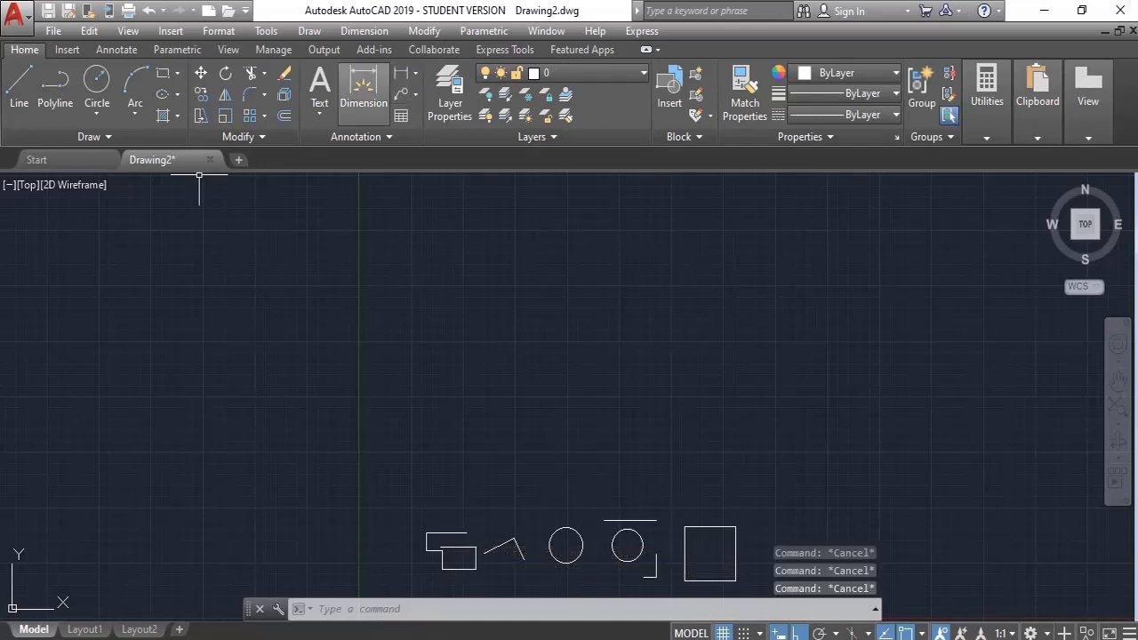
pyautogui.click(215, 176)
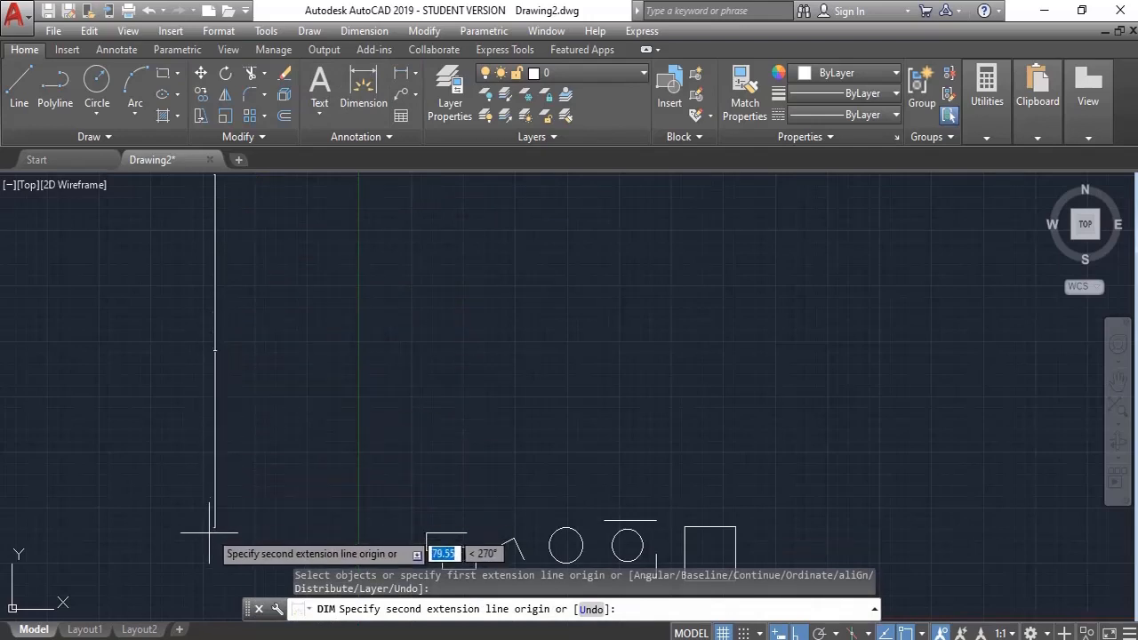
pyautogui.click(214, 612)
pyautogui.click(359, 355)
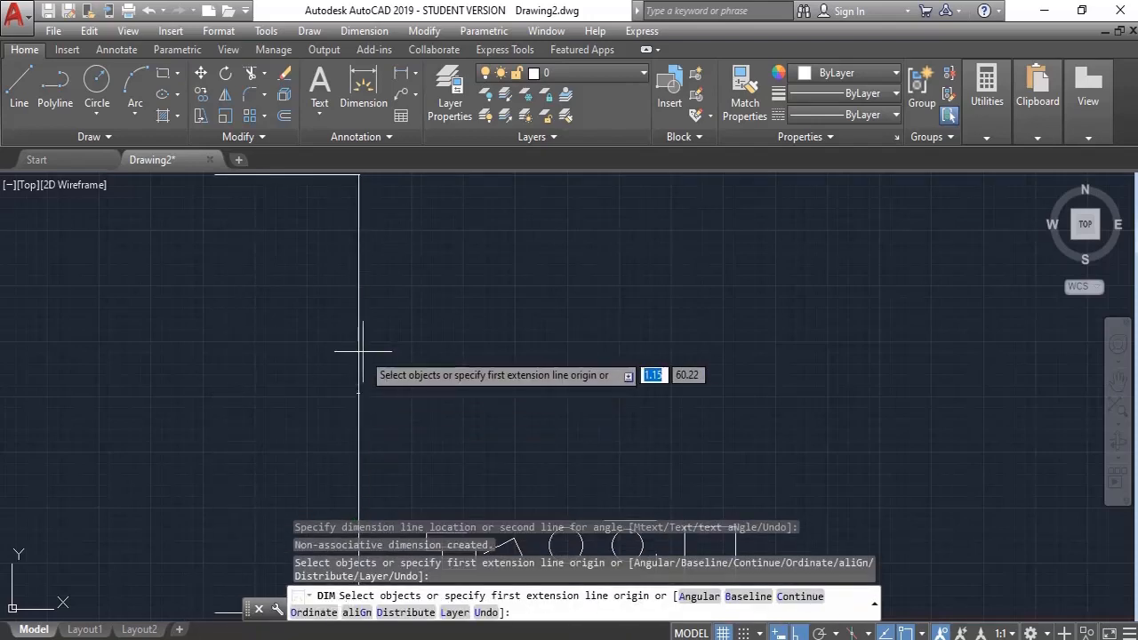
pyautogui.scroll(6, 353, 381)
pyautogui.scroll(3, 389, 462)
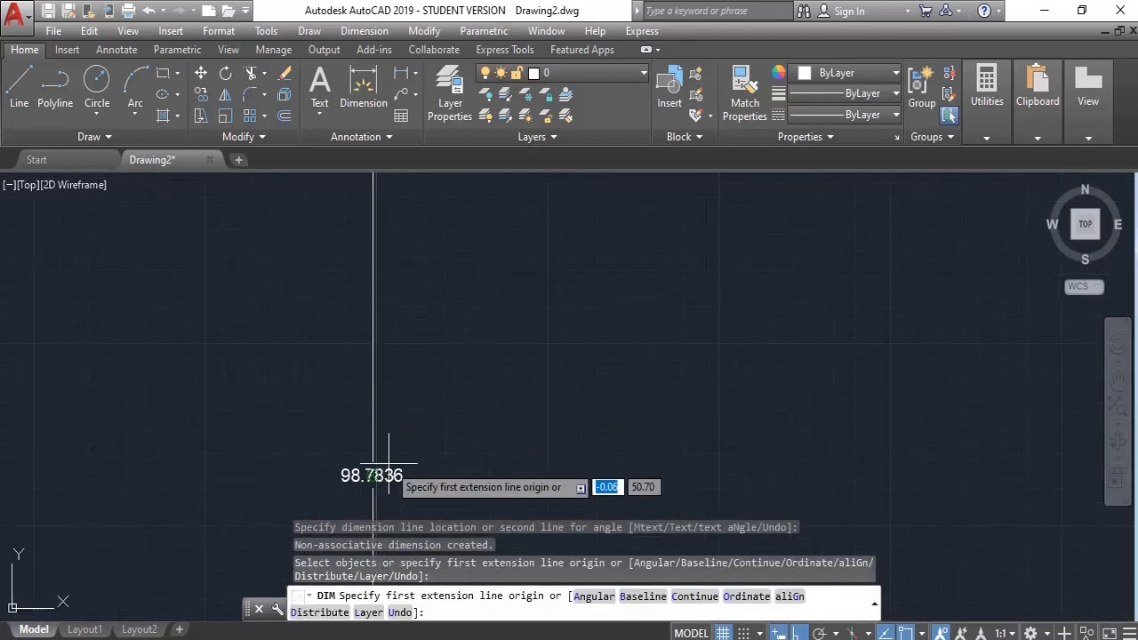
pyautogui.scroll(2, 388, 462)
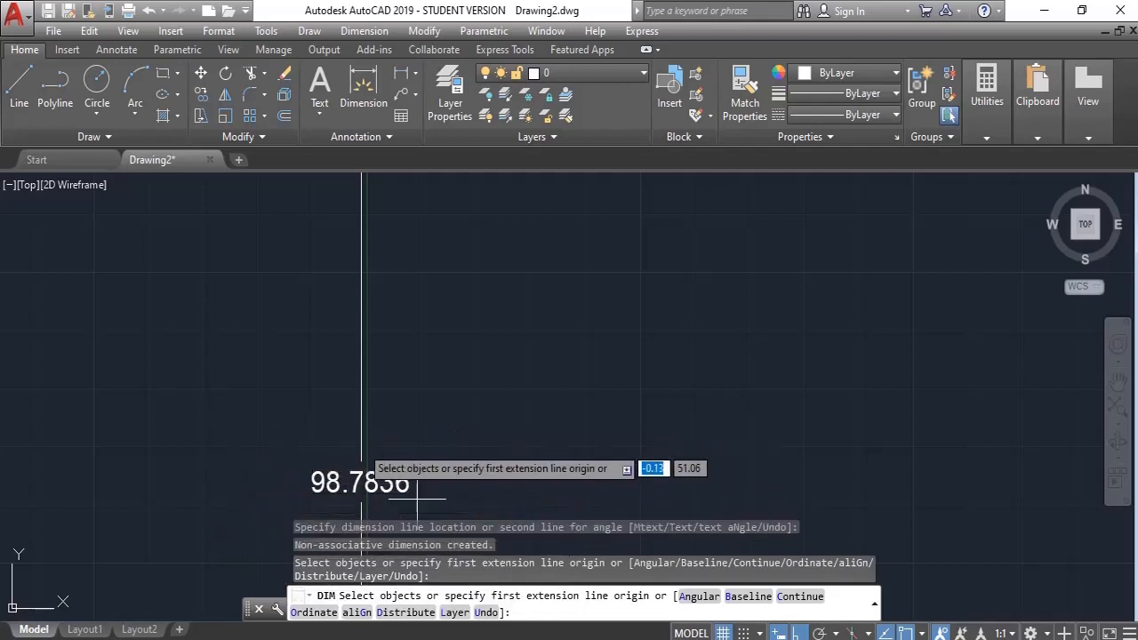
pyautogui.press('Escape')
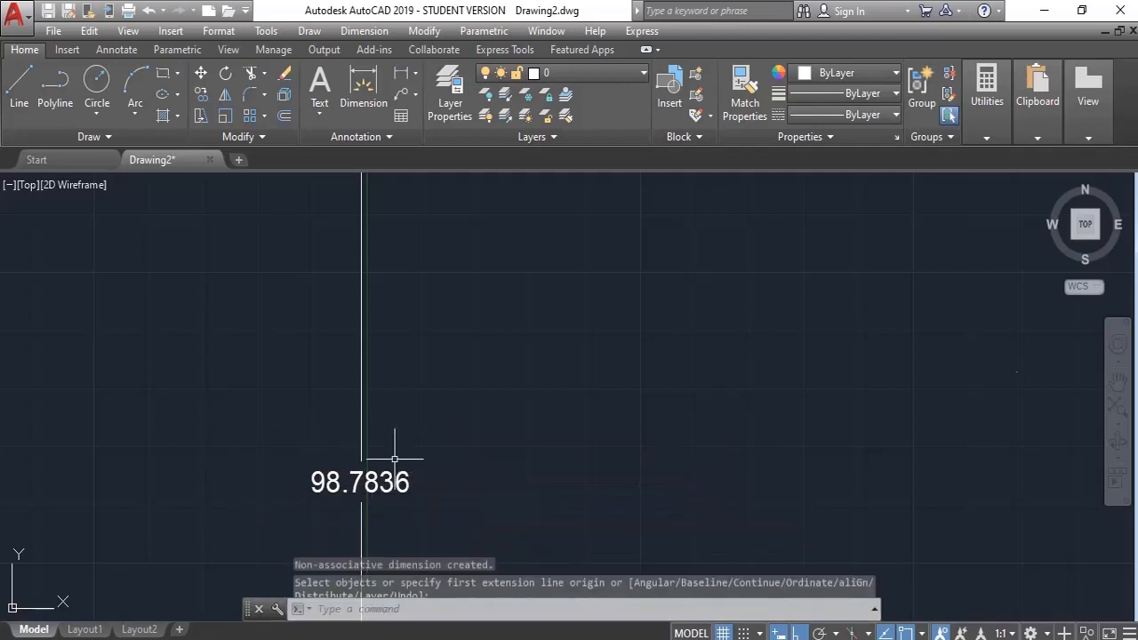
pyautogui.press('Escape')
pyautogui.press('Escape')
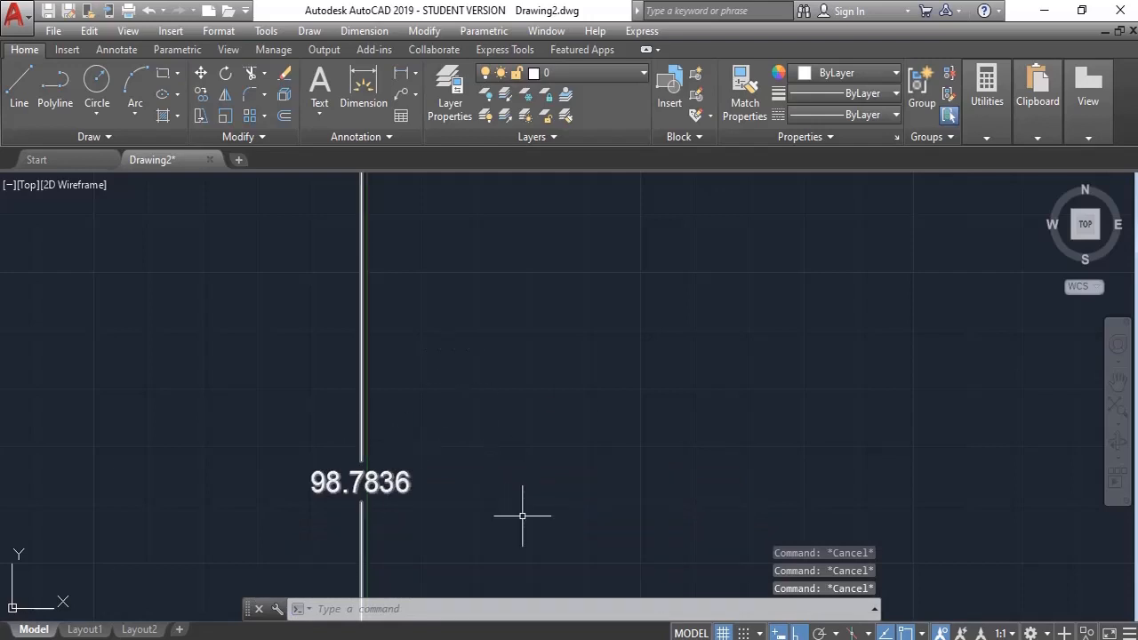
# Select everything in the drawing and erase it
pyautogui.scroll(-5, 391, 484)
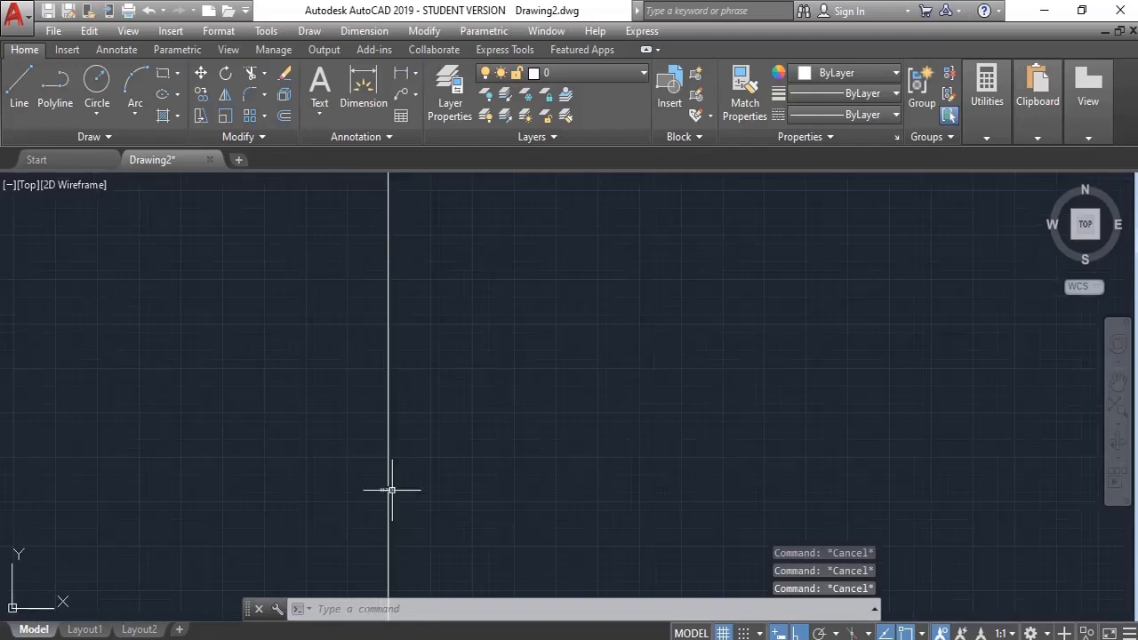
pyautogui.moveTo(368, 459)
pyautogui.mouseDown(button='middle')
pyautogui.moveTo(368, 323)
pyautogui.moveTo(380, 330)
pyautogui.mouseUp(button='middle')
pyautogui.scroll(10, 399, 348)
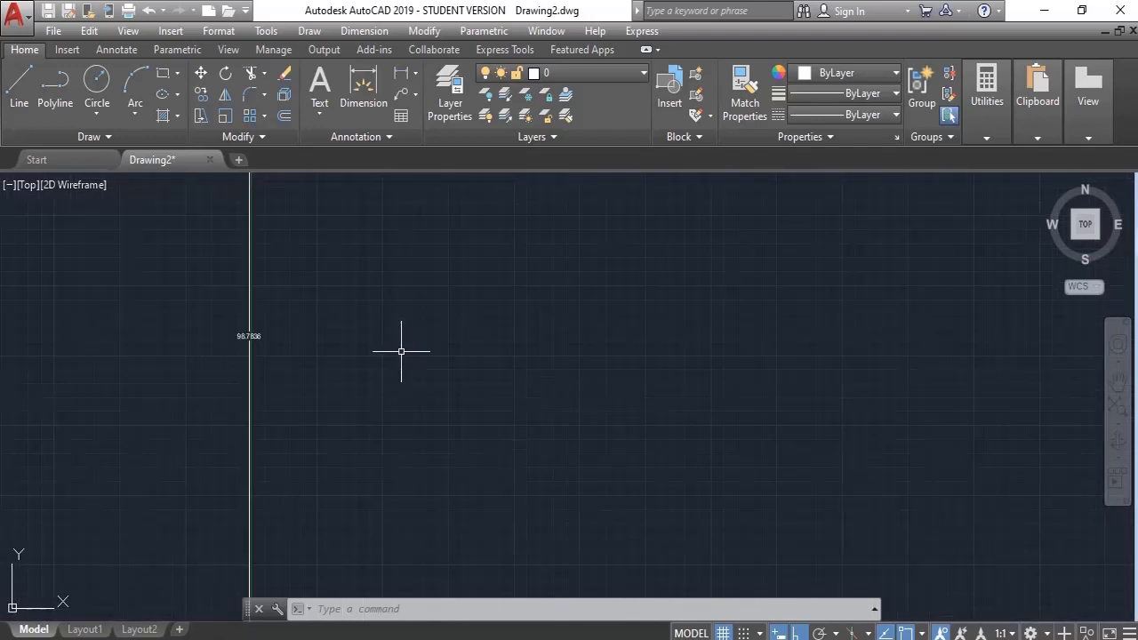
pyautogui.scroll(4, 279, 358)
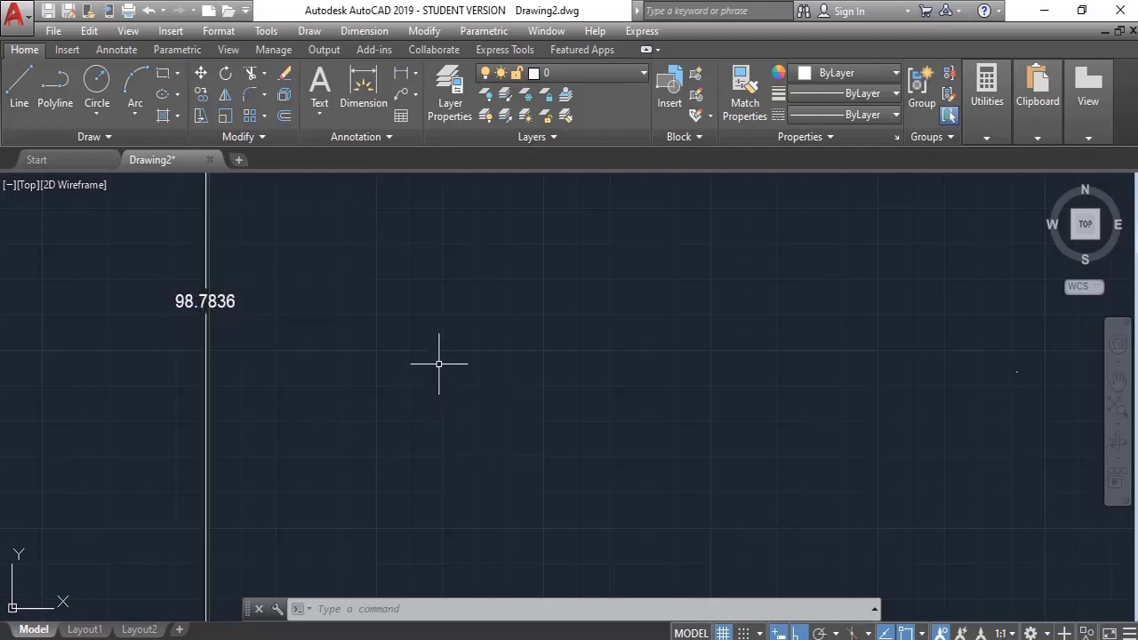
pyautogui.hotkey('ctrl', 'a')
pyautogui.press('Delete')
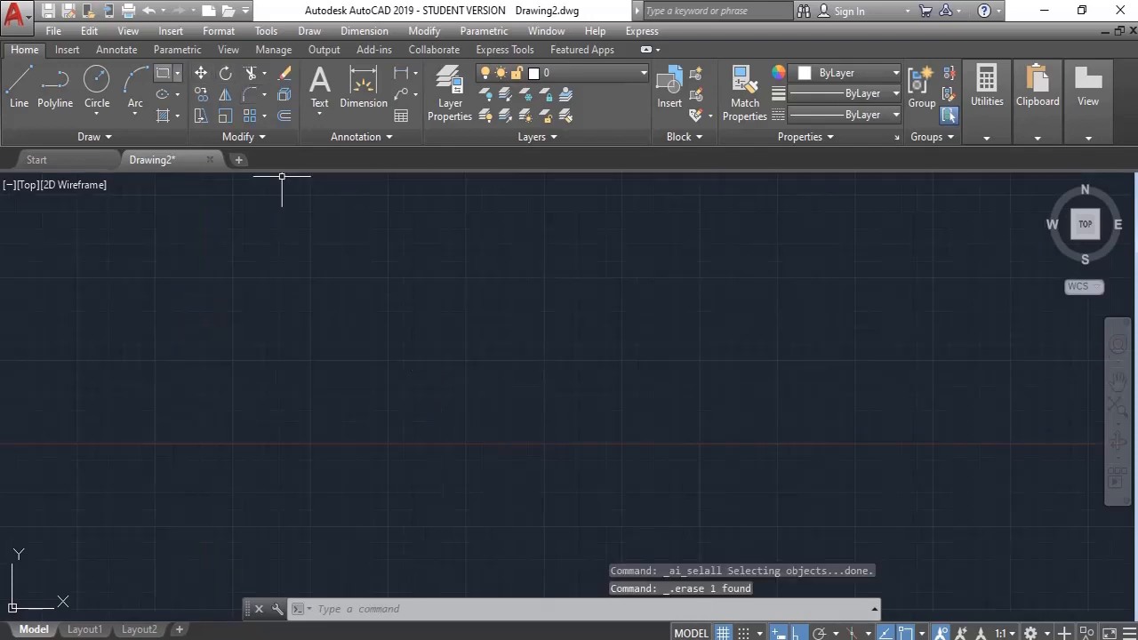
# Draw a rectangle wider than it is tall in the empty area just above the X axis
pyautogui.write('rec')
pyautogui.press('Return')
pyautogui.click(374, 304)
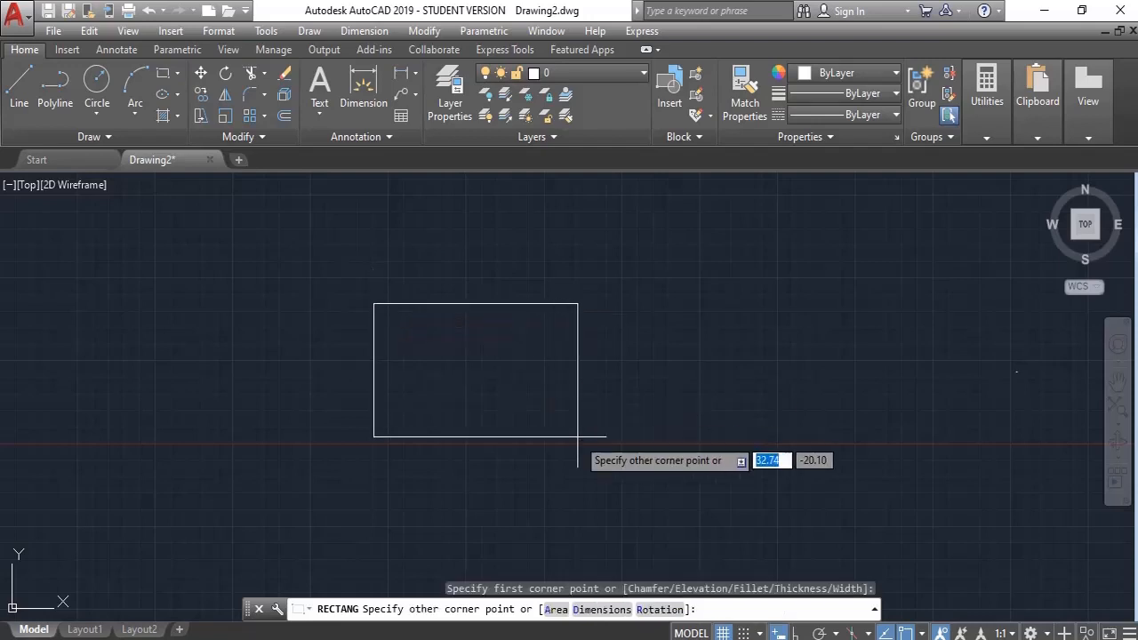
pyautogui.click(613, 425)
# Add a linear dimension to the rectangle's top edge, placing the dimension line a short distance above it
pyautogui.click(401, 73)
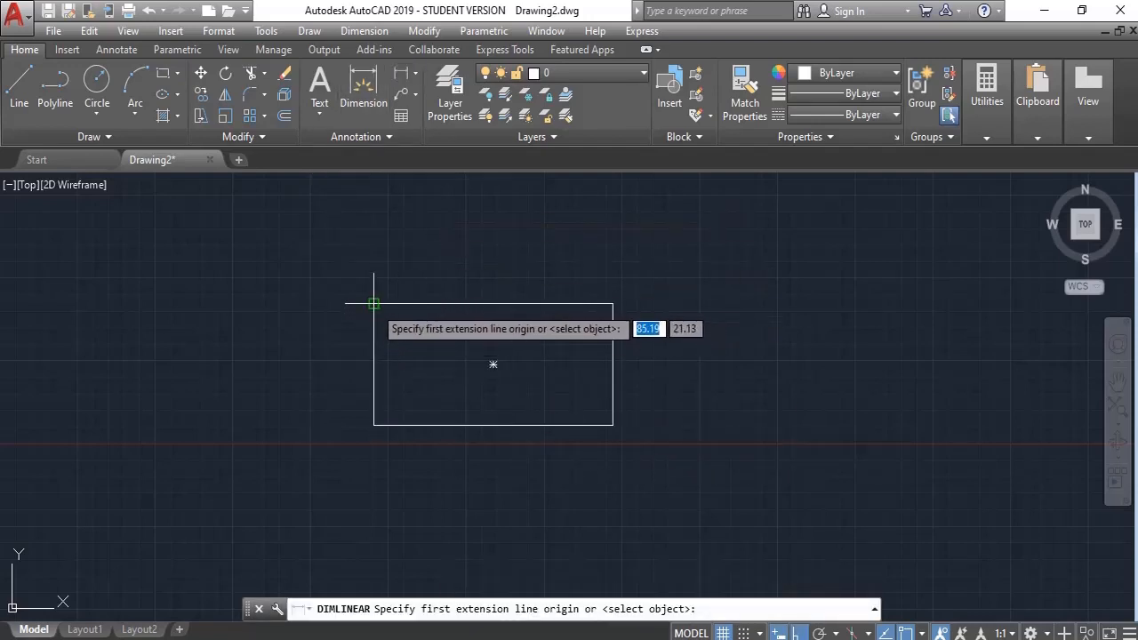
pyautogui.click(374, 305)
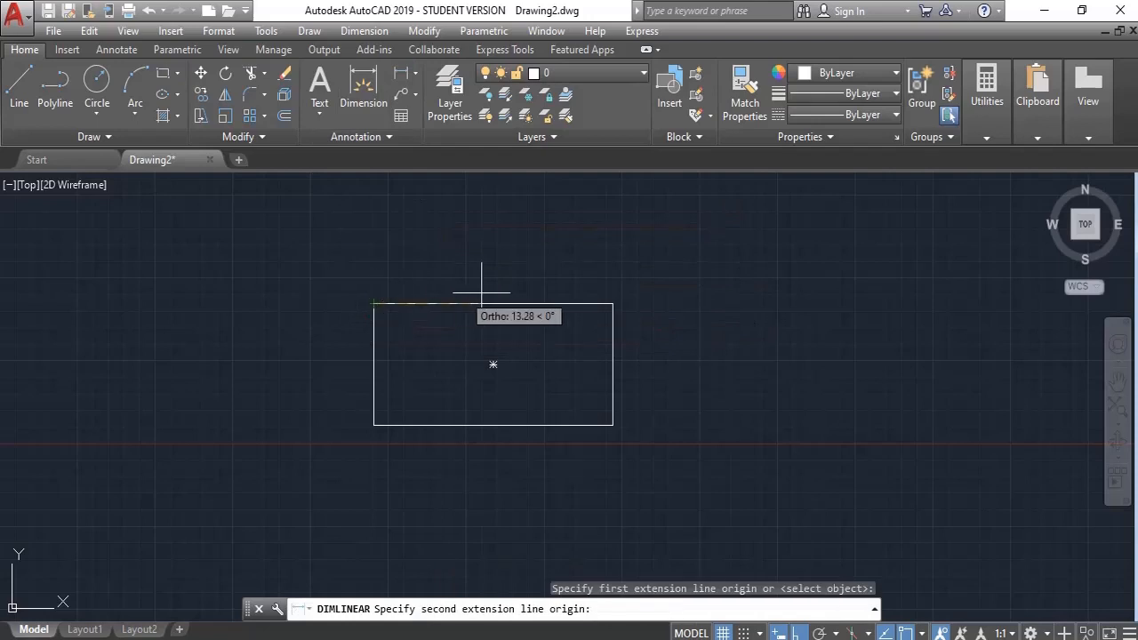
pyautogui.click(612, 304)
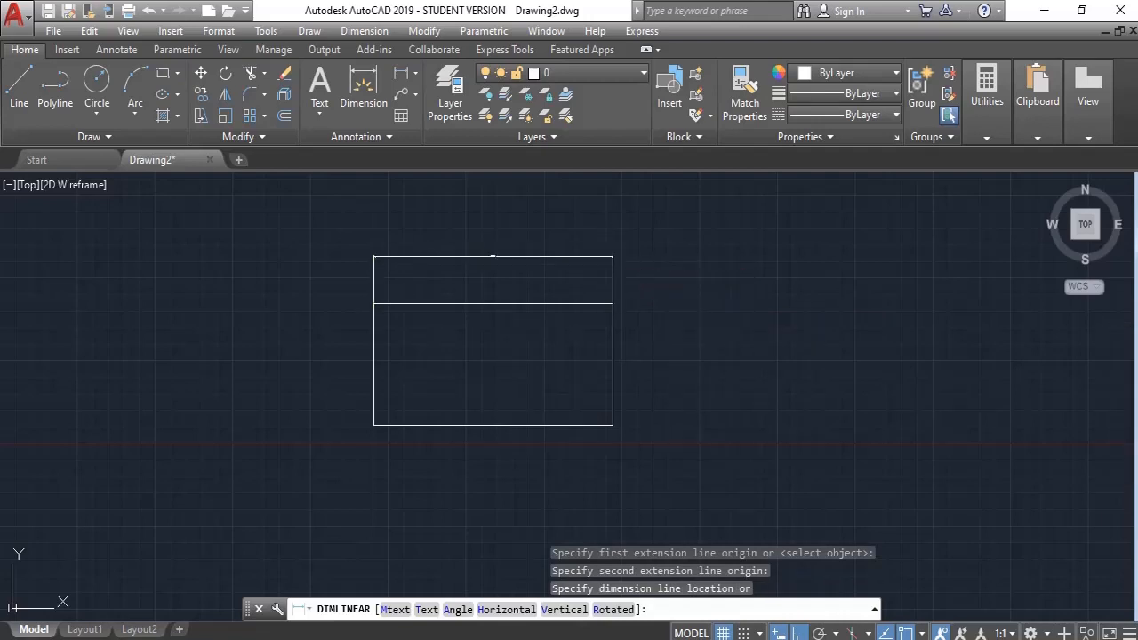
pyautogui.click(610, 254)
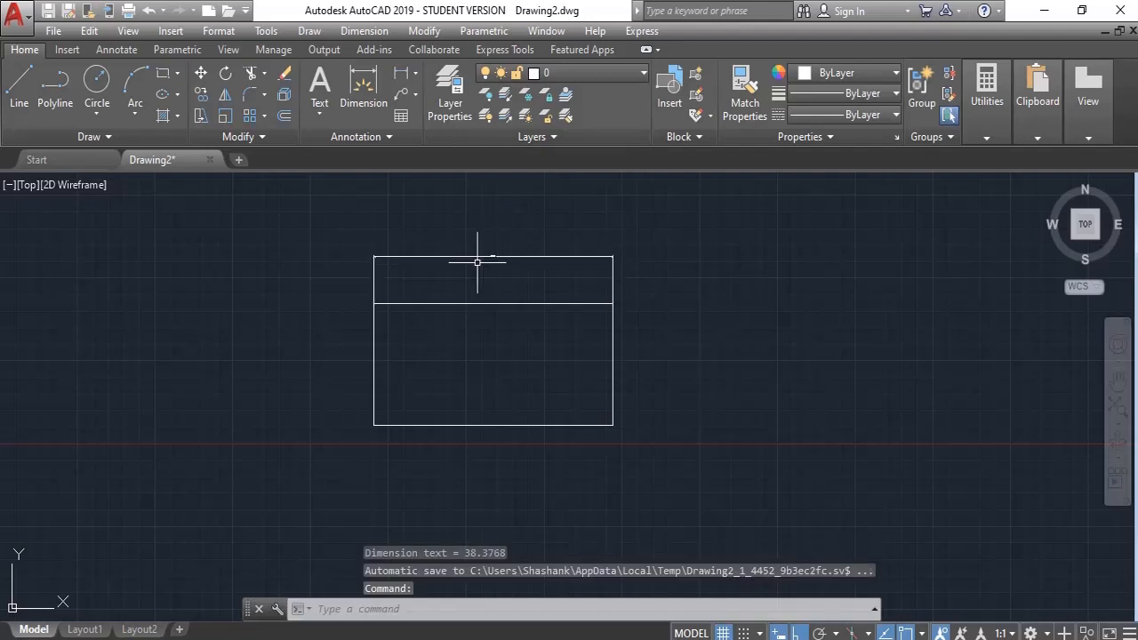
# Examine the text size of the new dimension above the rectangle up close, and return to the whole rectangle
pyautogui.scroll(6, 478, 254)
pyautogui.scroll(2, 479, 260)
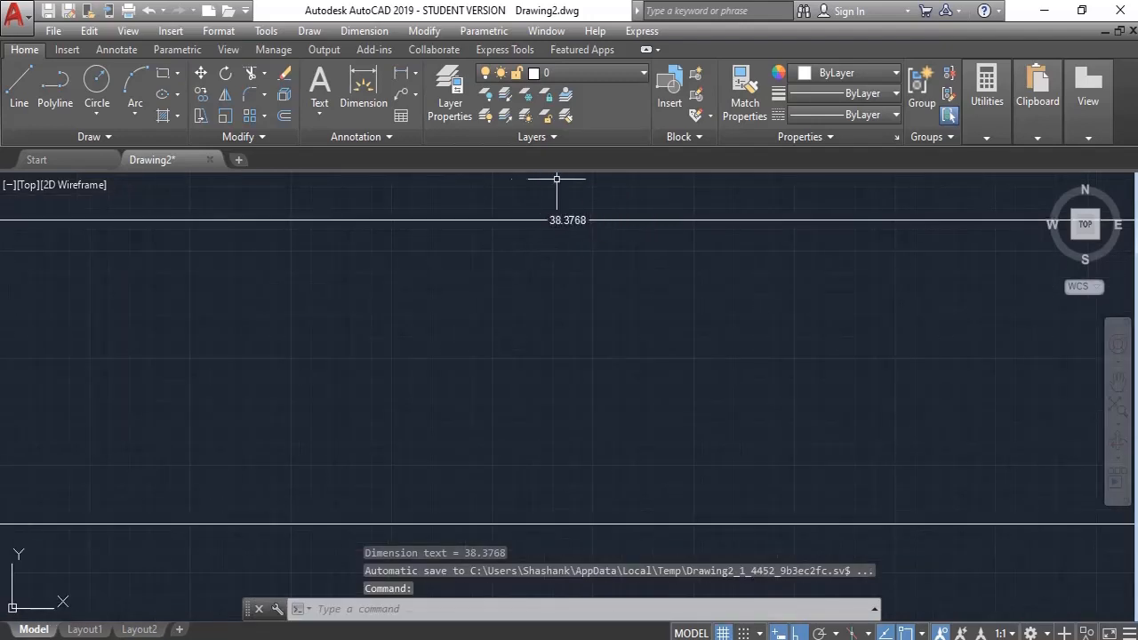
pyautogui.moveTo(569, 215)
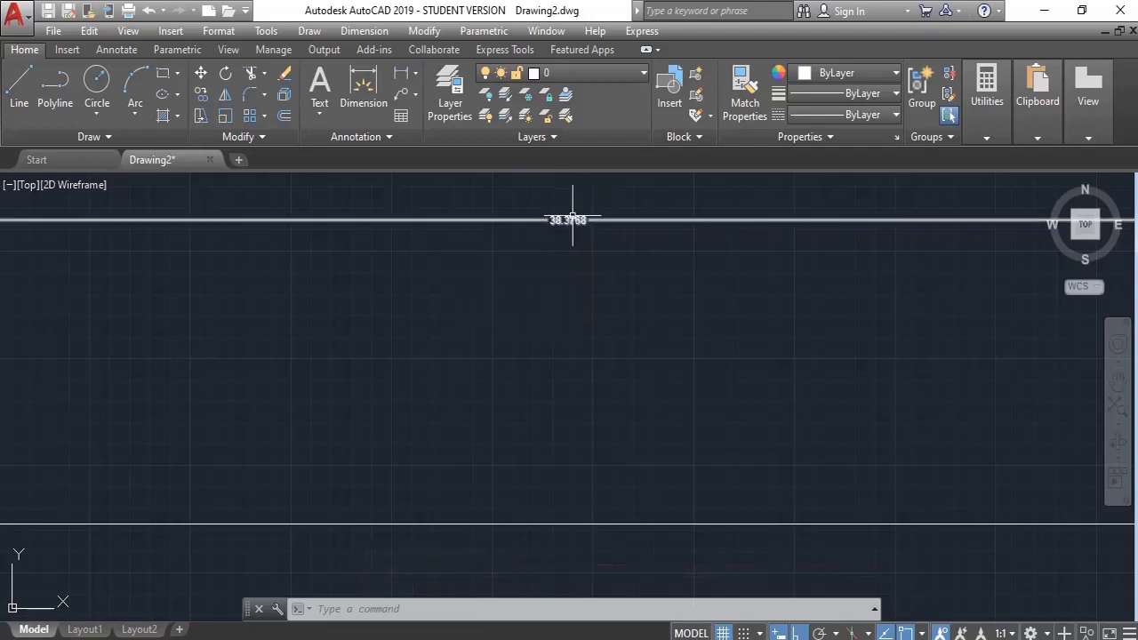
pyautogui.scroll(-4, 570, 216)
pyautogui.scroll(-2, 571, 216)
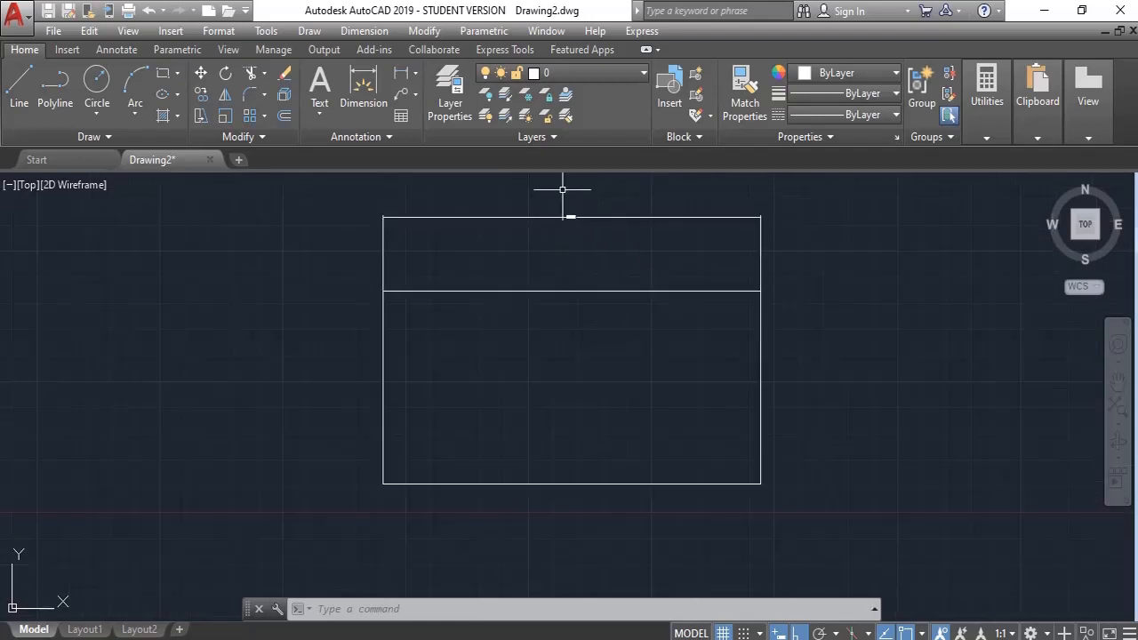
pyautogui.scroll(-2, 562, 189)
pyautogui.scroll(-1, 562, 189)
pyautogui.scroll(1, 561, 186)
pyautogui.moveTo(561, 197); pyautogui.dragTo(561, 291, button='middle')
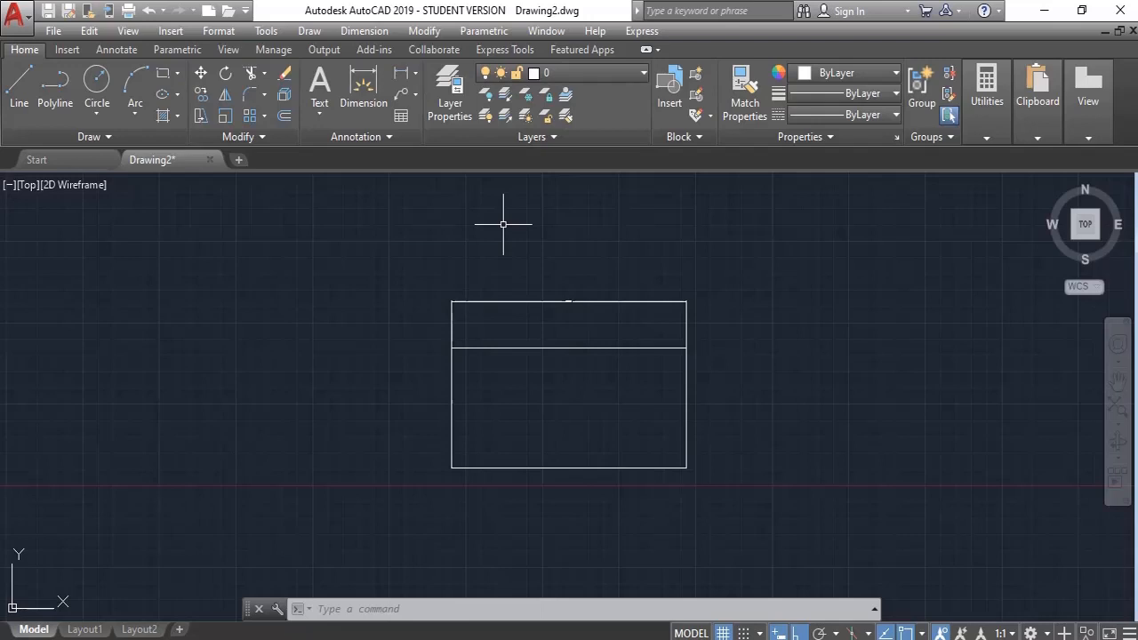
# Open the Annotative dimension style for modification and set its text style to Annotative
pyautogui.write('D')
pyautogui.press('Return')
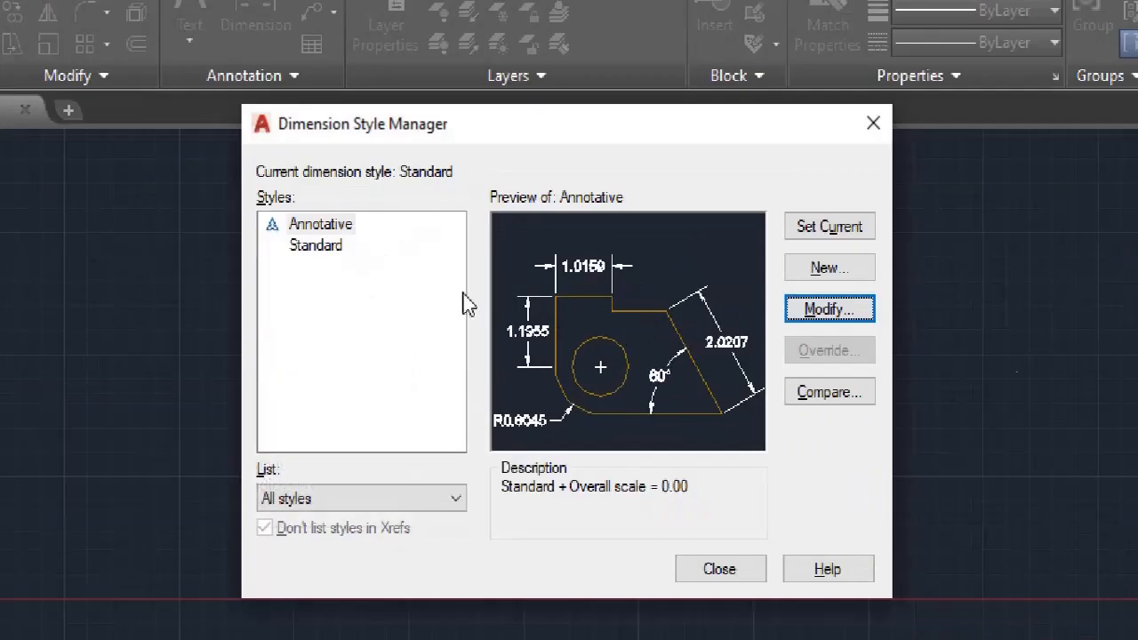
pyautogui.click(836, 310)
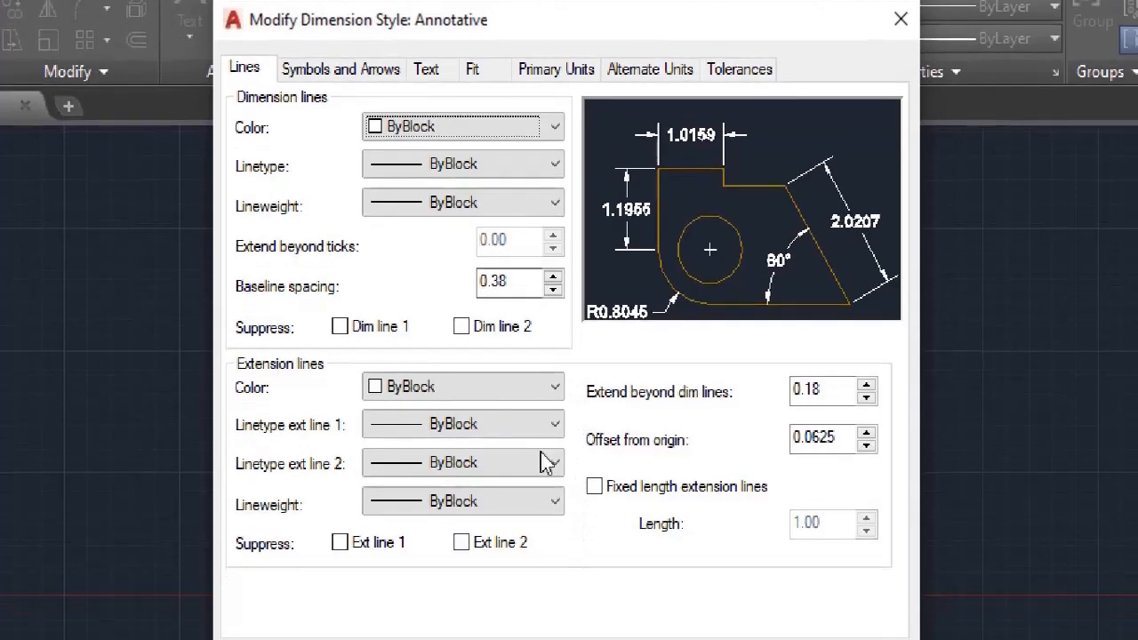
pyautogui.click(428, 89)
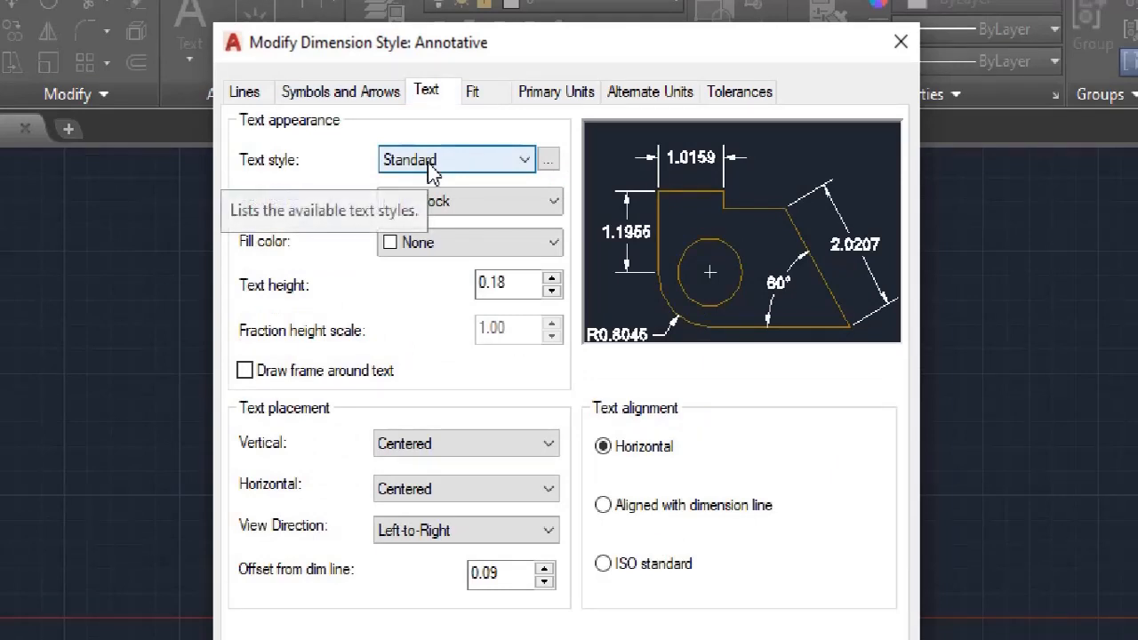
pyautogui.click(433, 162)
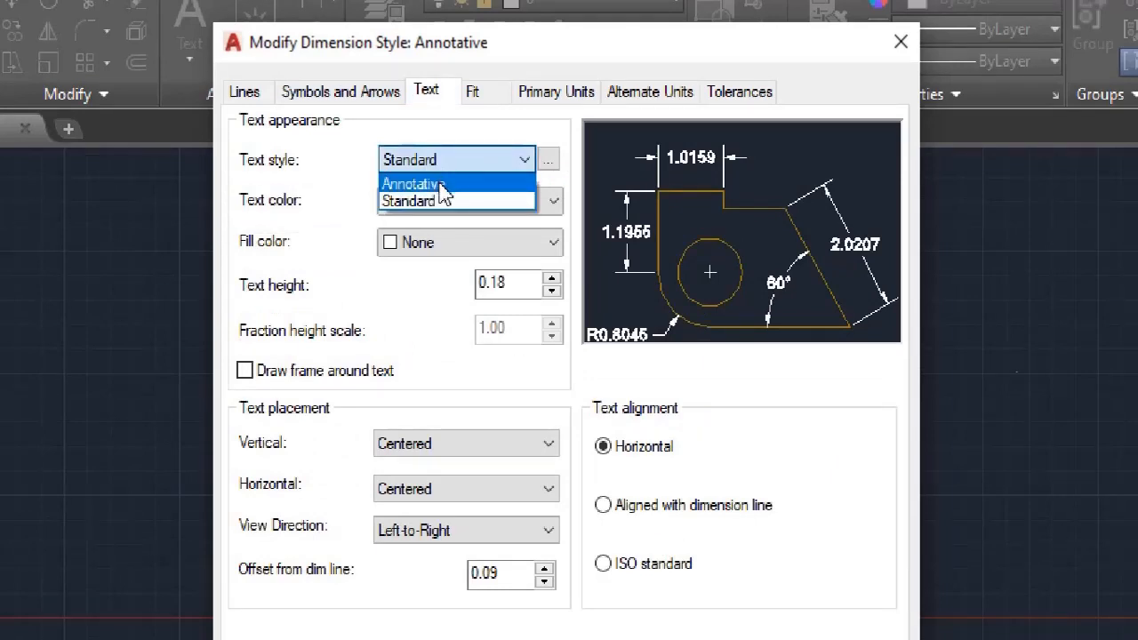
pyautogui.click(444, 184)
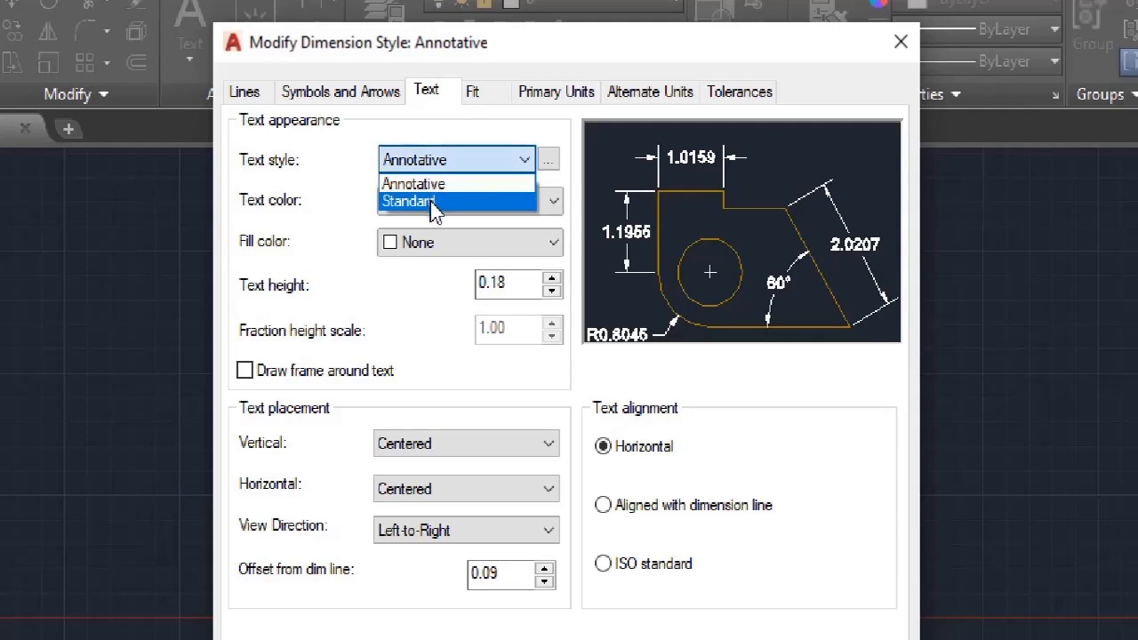
pyautogui.click(435, 185)
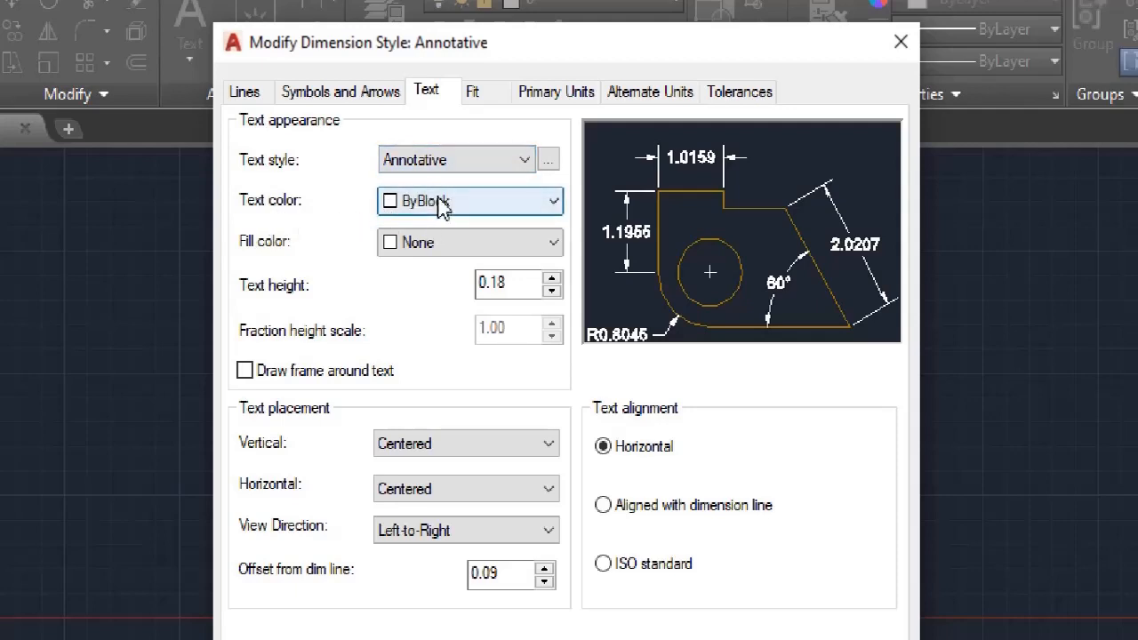
pyautogui.click(441, 207)
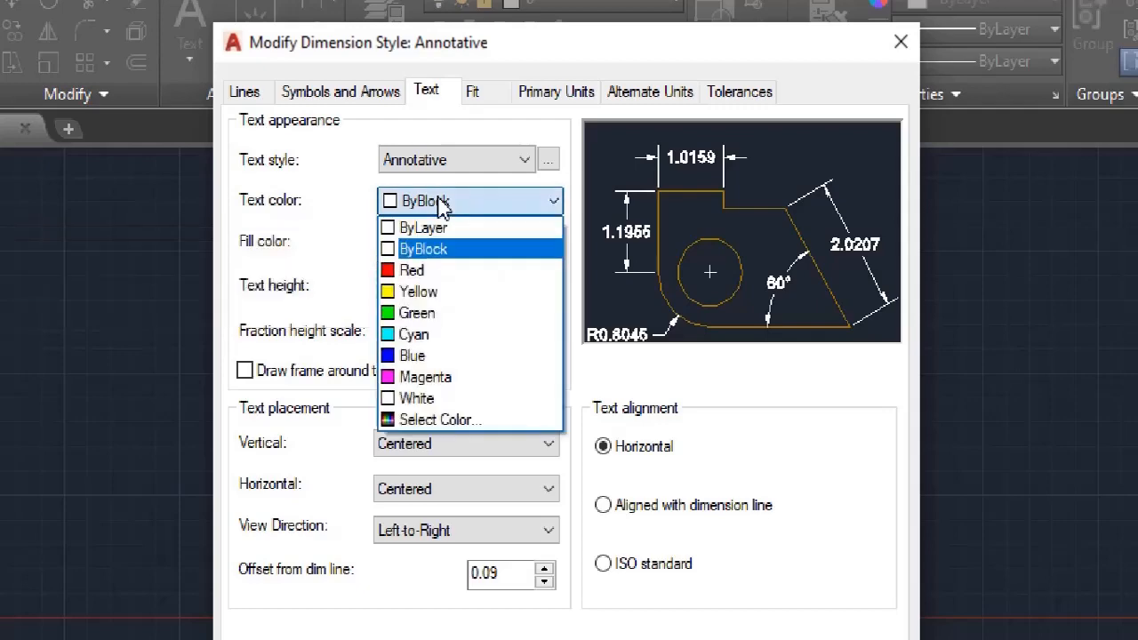
pyautogui.click(442, 207)
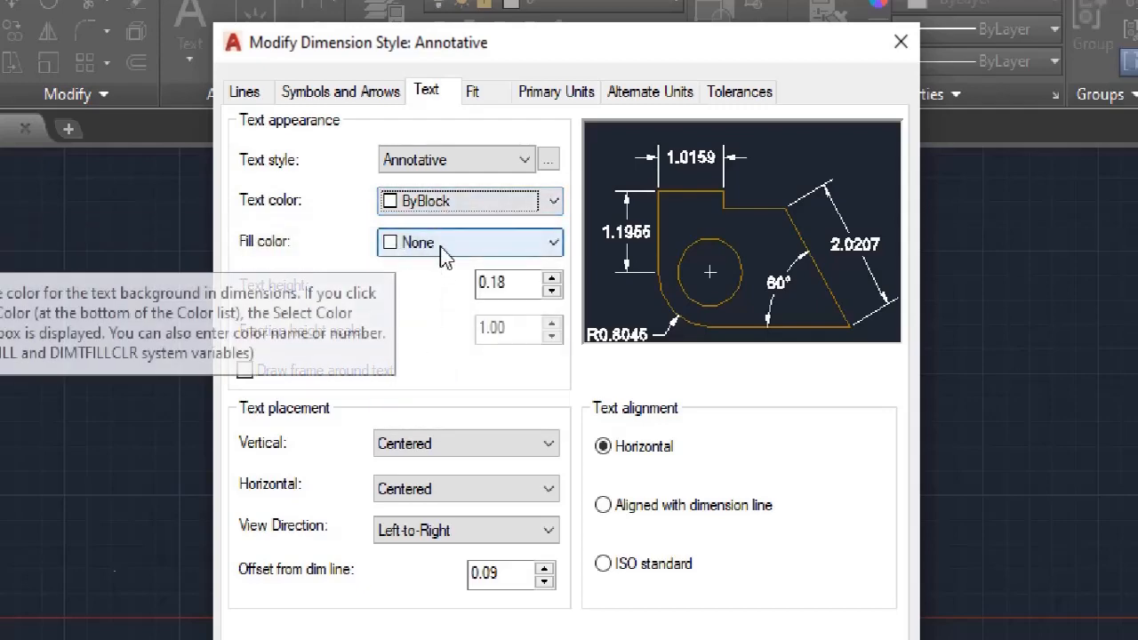
pyautogui.click(445, 256)
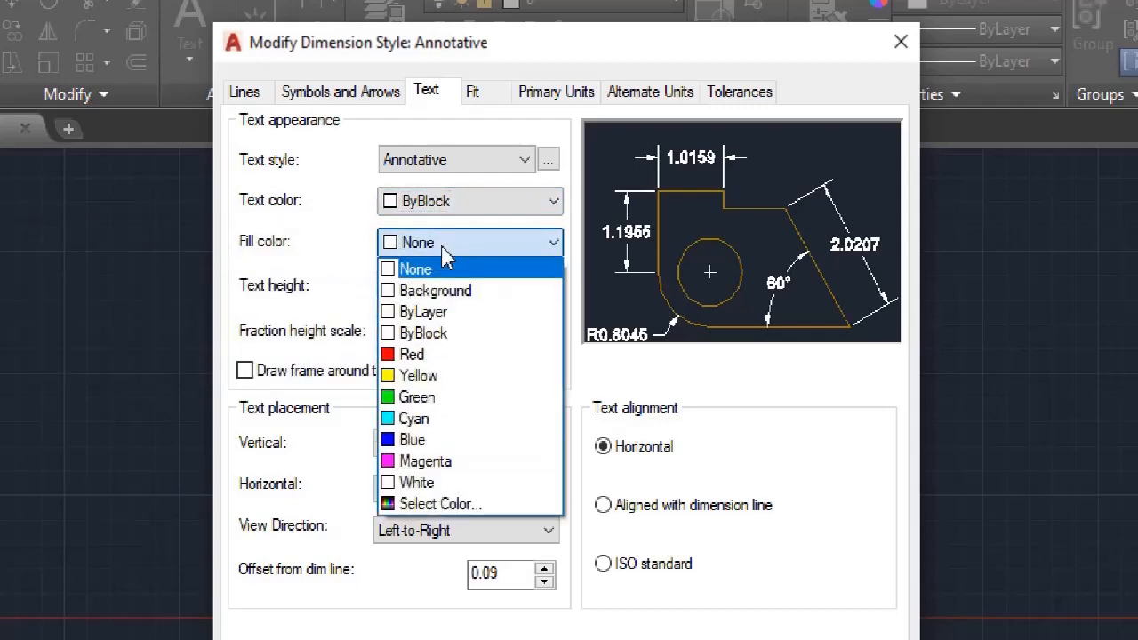
pyautogui.click(445, 254)
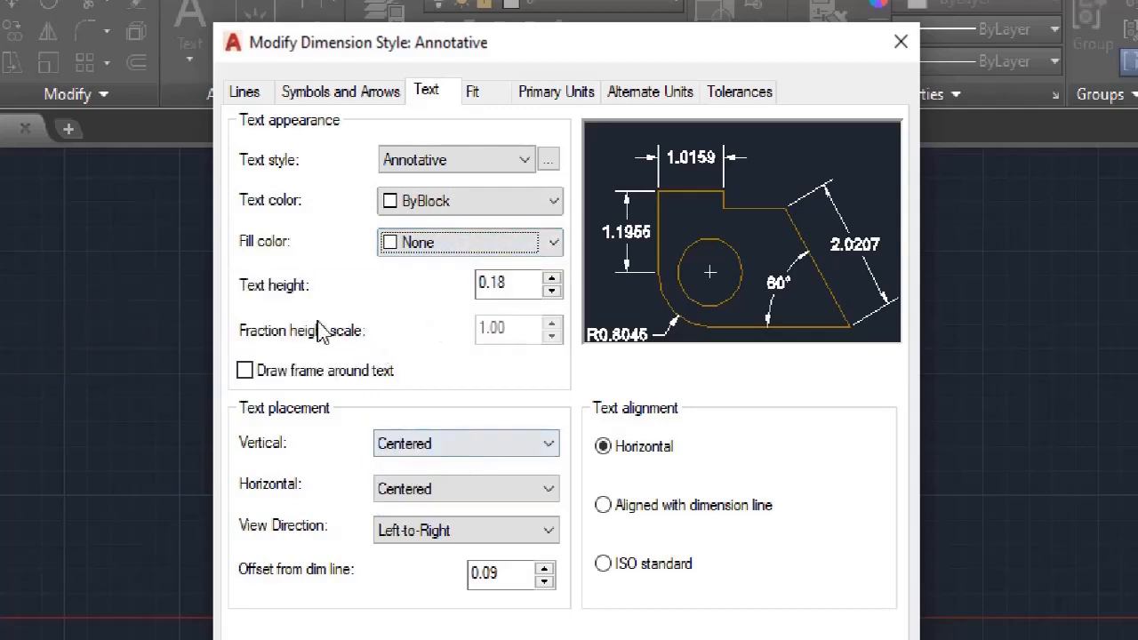
# Set the text height of the Annotative dimension style to 1
pyautogui.click(553, 278)
pyautogui.click(552, 278)
pyautogui.click(552, 278)
pyautogui.click(552, 278)
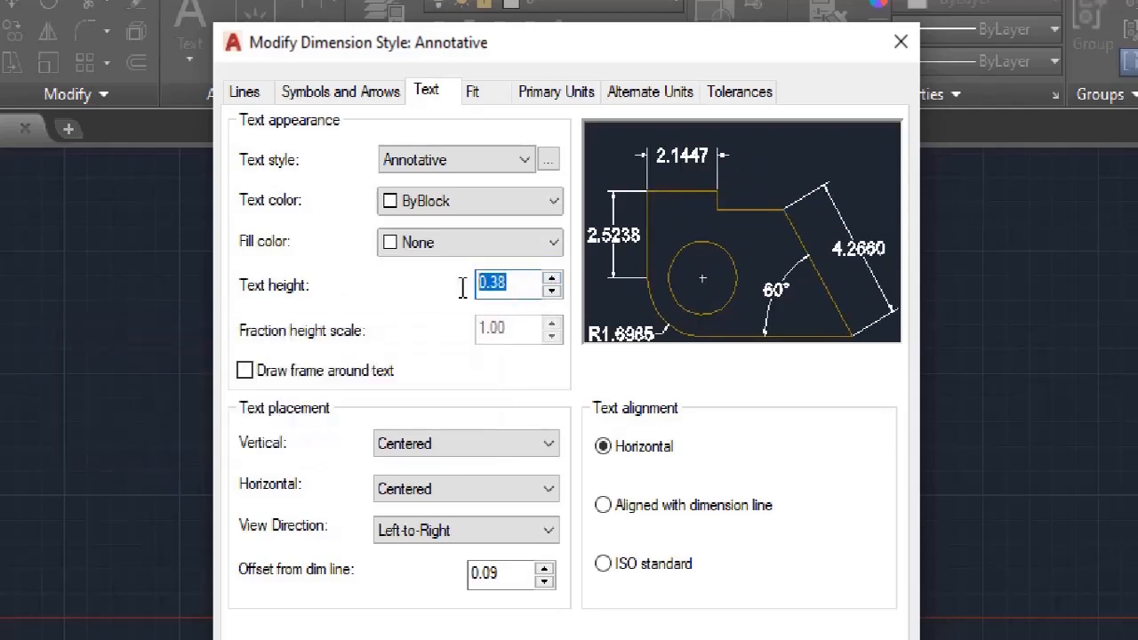
pyautogui.write('1')
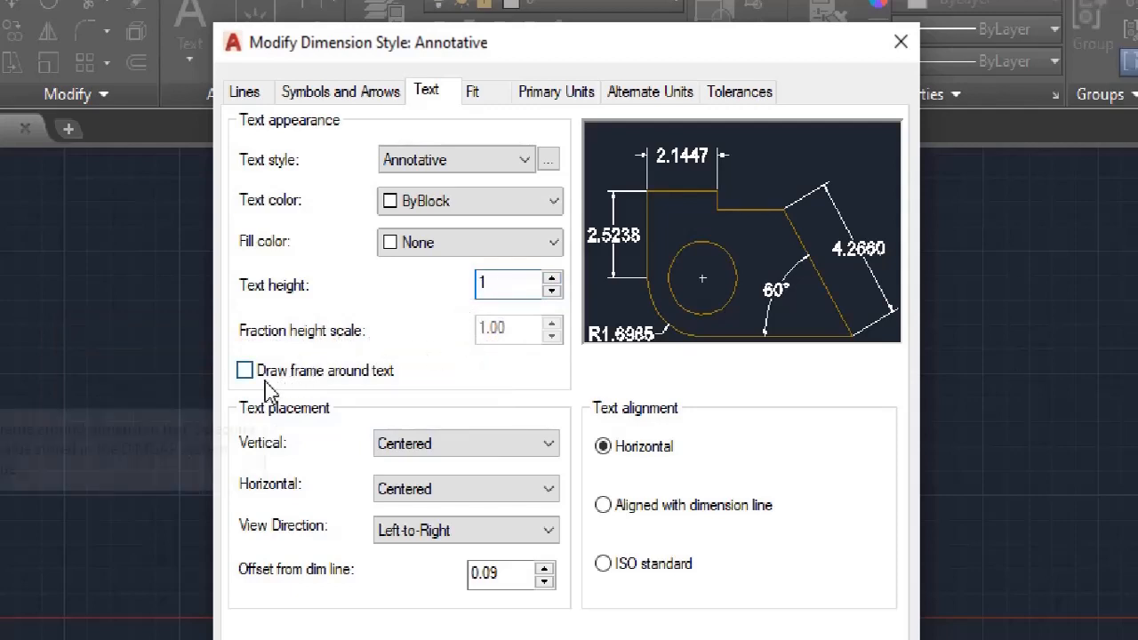
# Try the Above, Outside and Below vertical text placements in the dimension style, and return to Centered
pyautogui.click(447, 445)
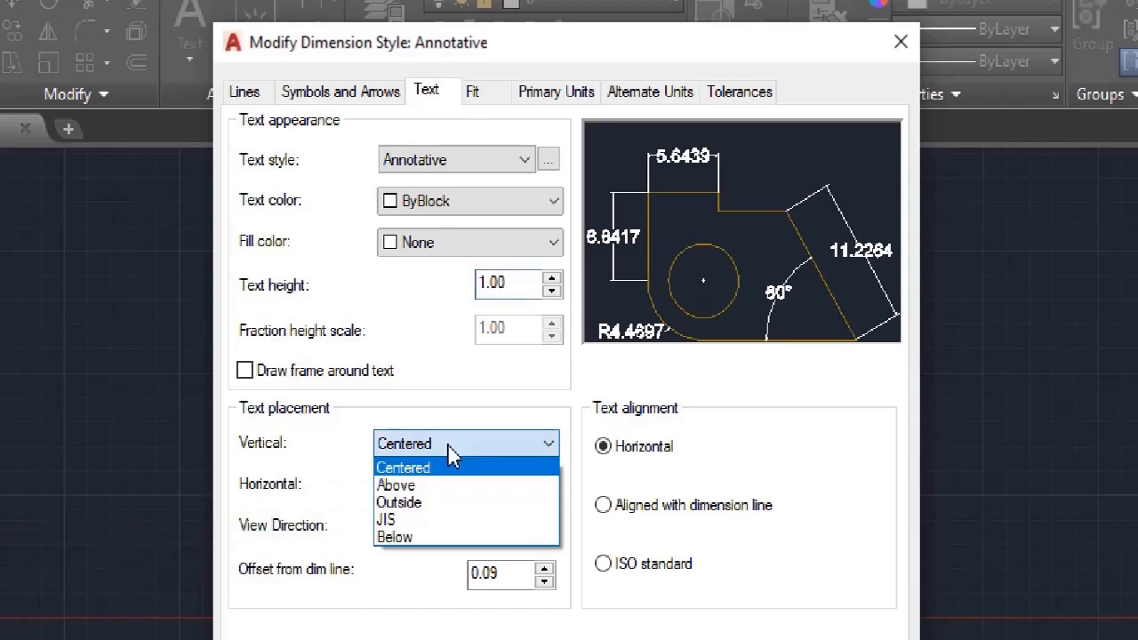
pyautogui.click(447, 485)
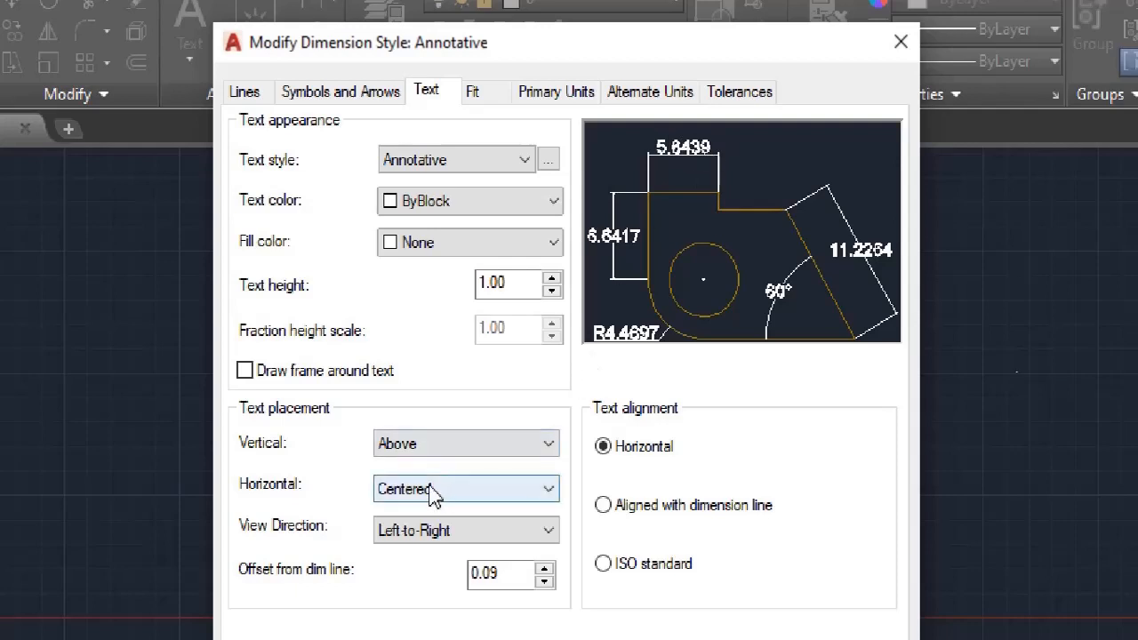
pyautogui.click(501, 446)
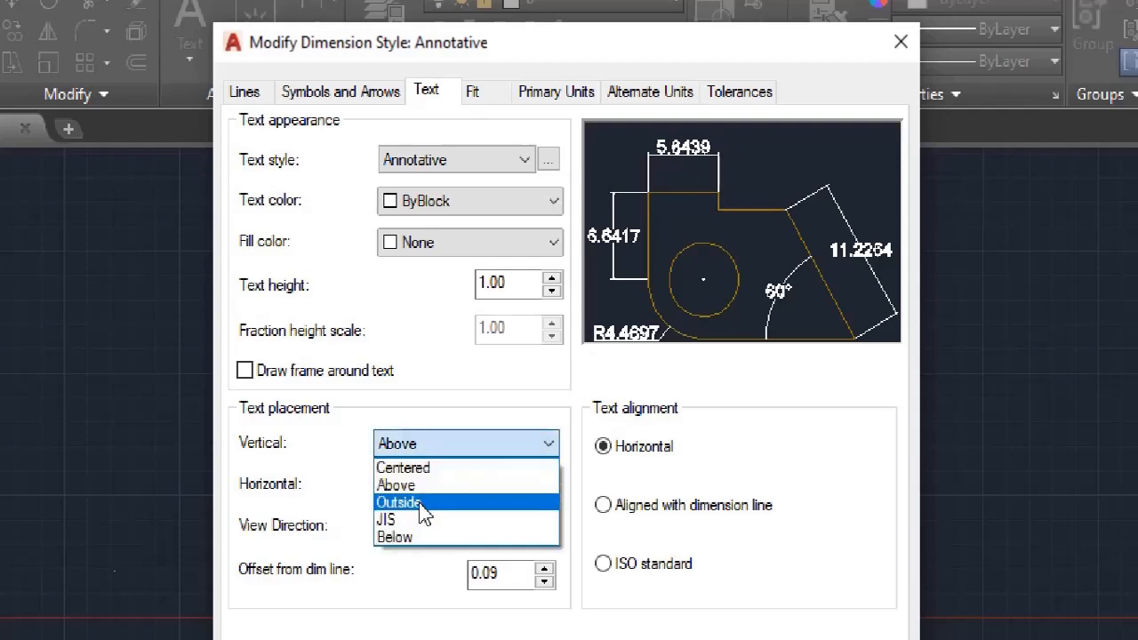
pyautogui.click(419, 503)
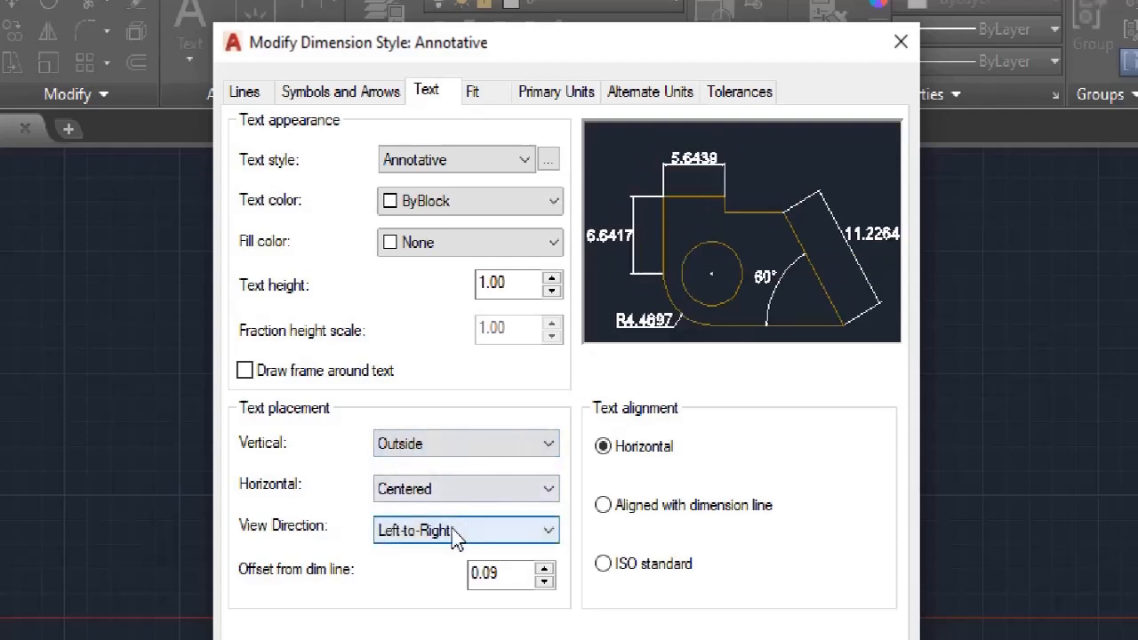
pyautogui.click(434, 449)
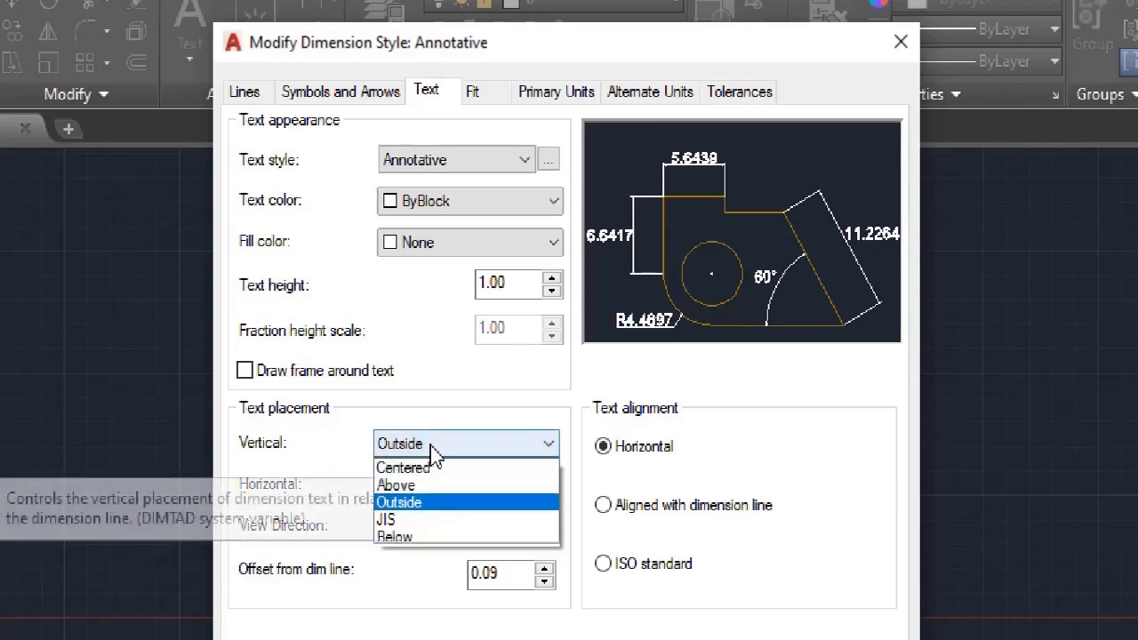
pyautogui.click(431, 537)
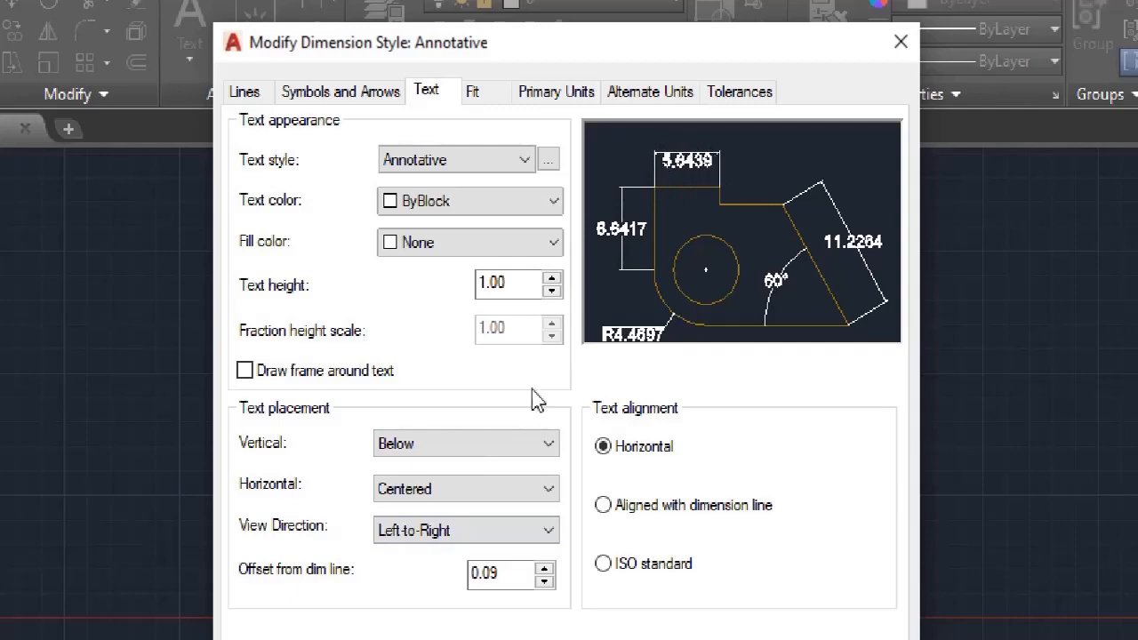
pyautogui.click(503, 445)
pyautogui.click(460, 467)
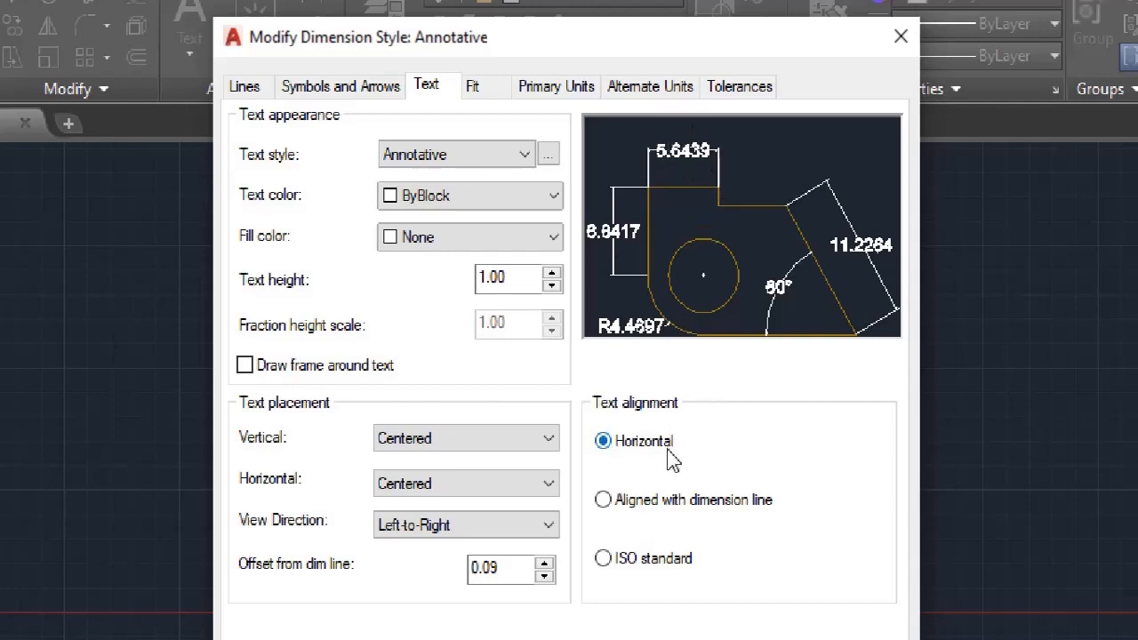
# Set the dimension style's text alignment to ISO standard and its arrow size to 0.5, and save the style
pyautogui.click(604, 501)
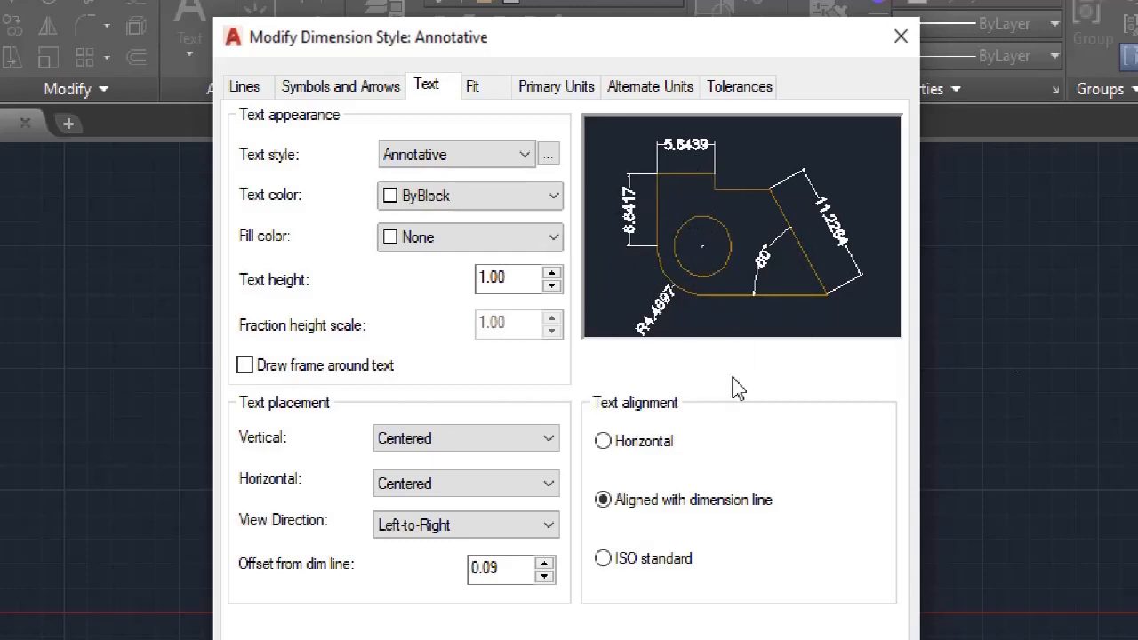
pyautogui.click(636, 562)
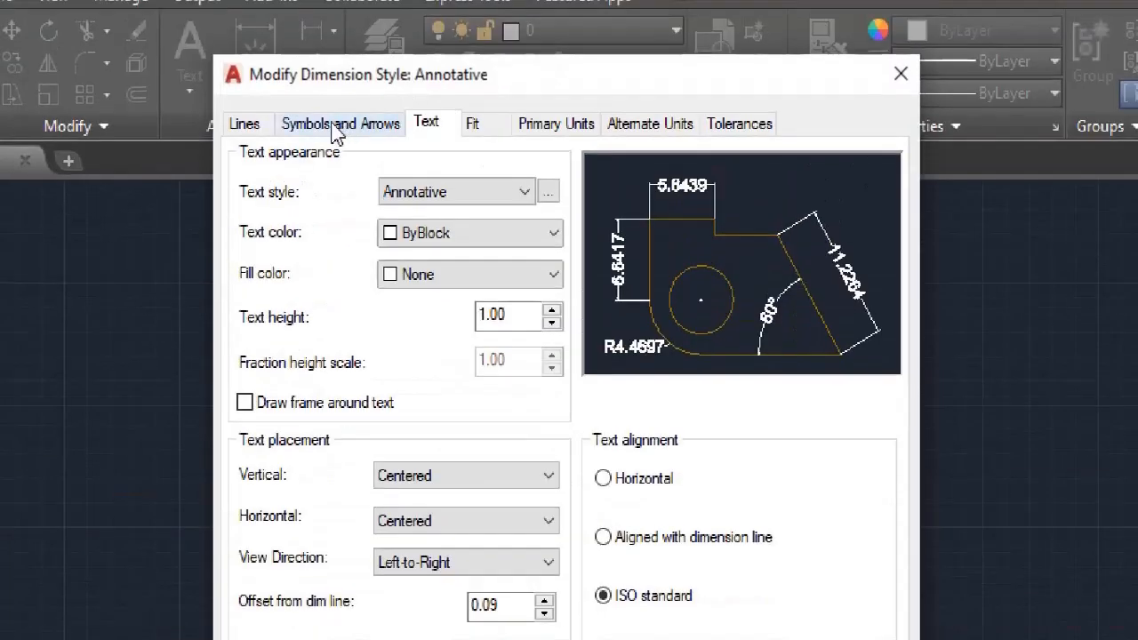
pyautogui.click(336, 128)
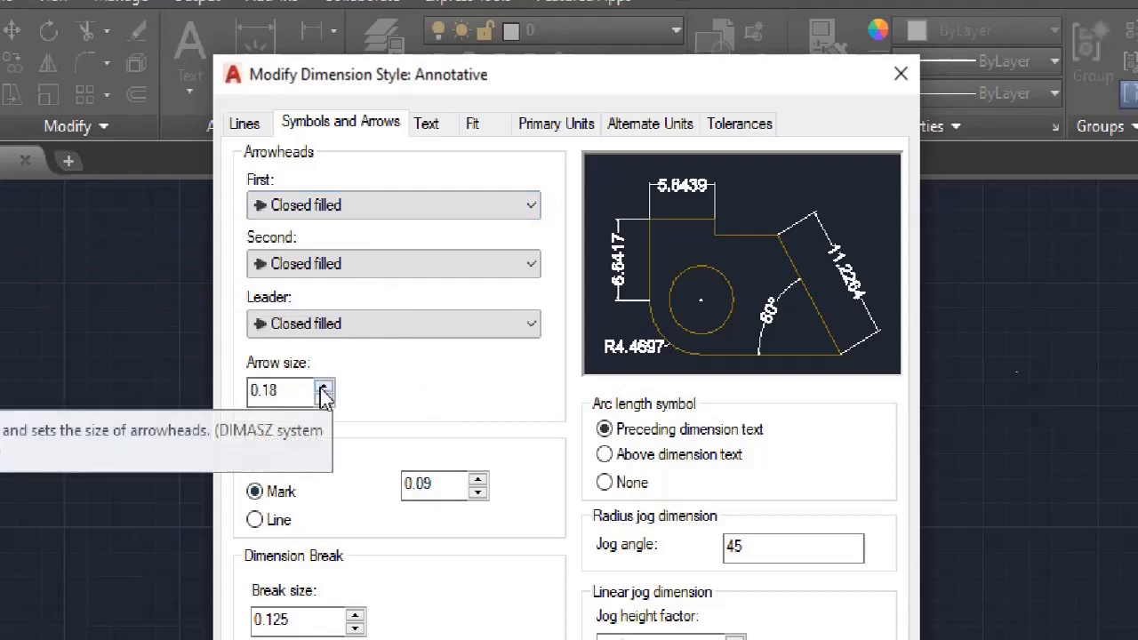
pyautogui.moveTo(293, 388); pyautogui.dragTo(239, 391)
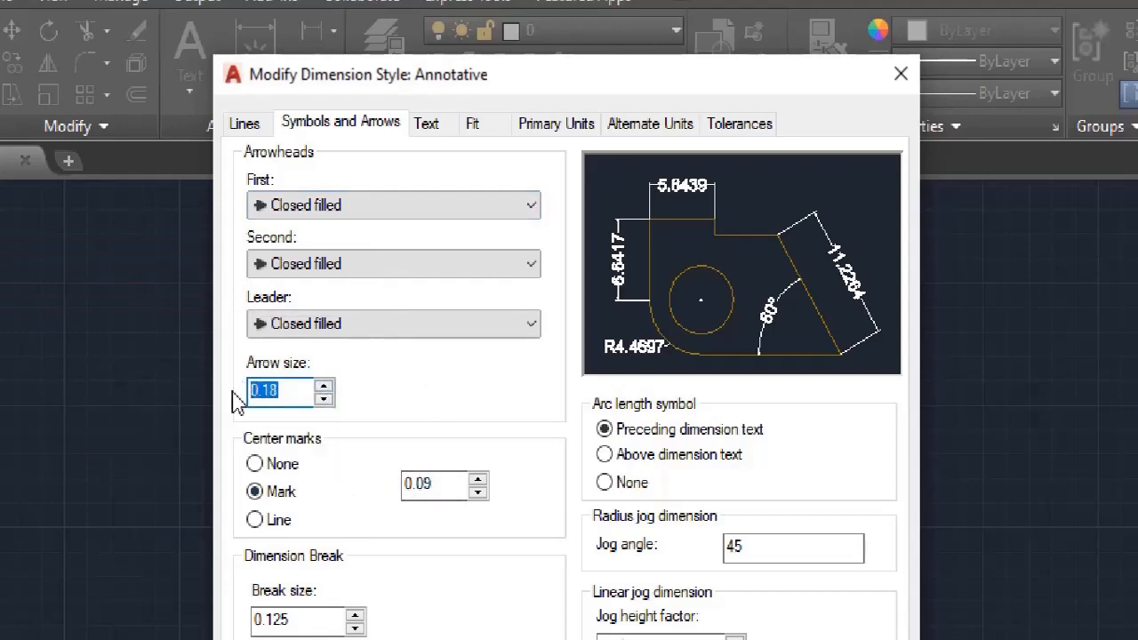
pyautogui.write('.5')
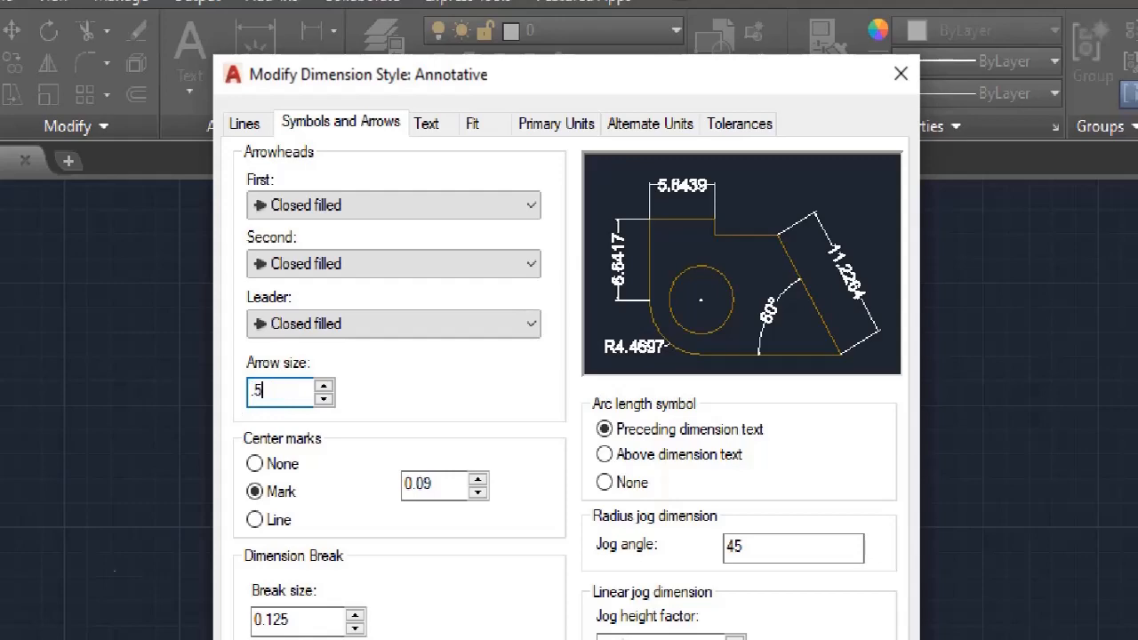
pyautogui.press('Left')
pyautogui.press('Left')
pyautogui.write('0')
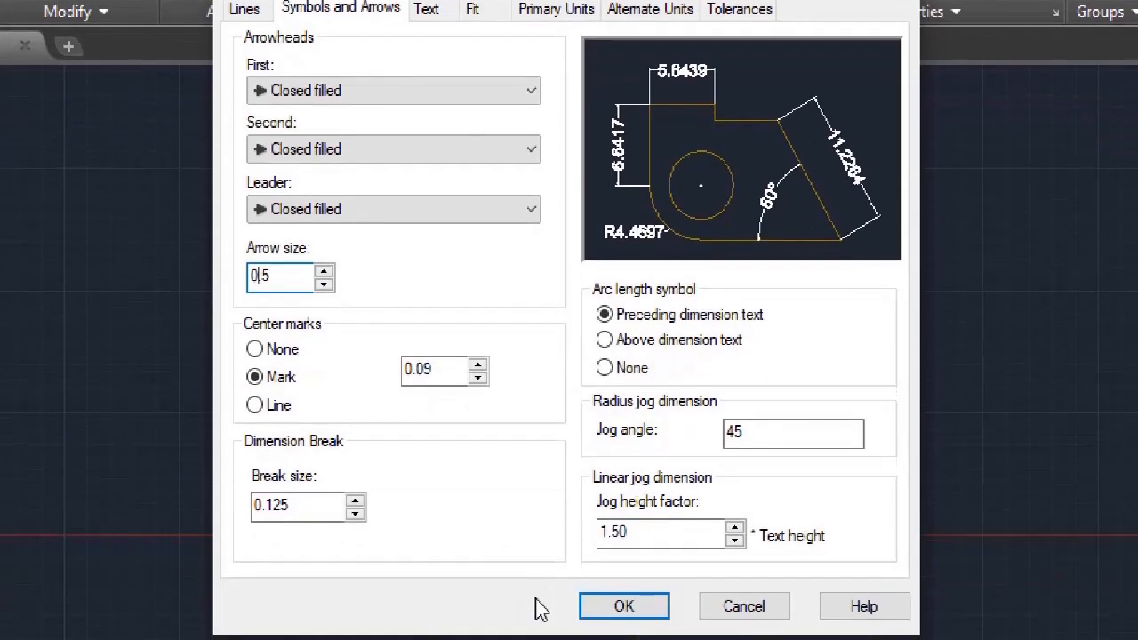
pyautogui.click(539, 532)
pyautogui.click(622, 548)
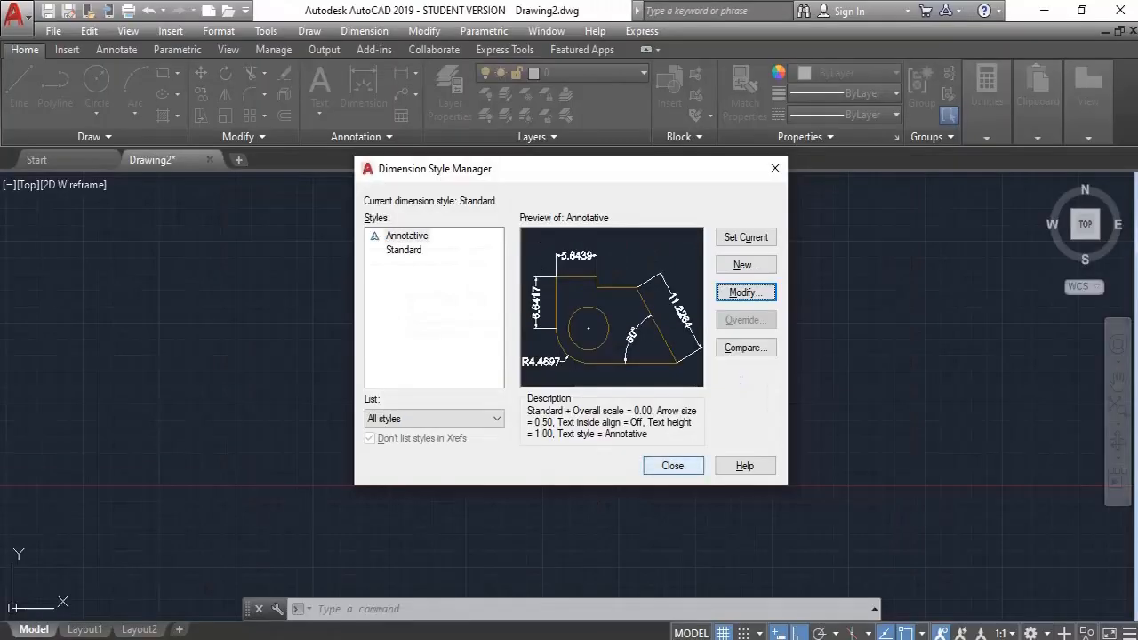
pyautogui.click(672, 465)
pyautogui.scroll(-1, 356, 276)
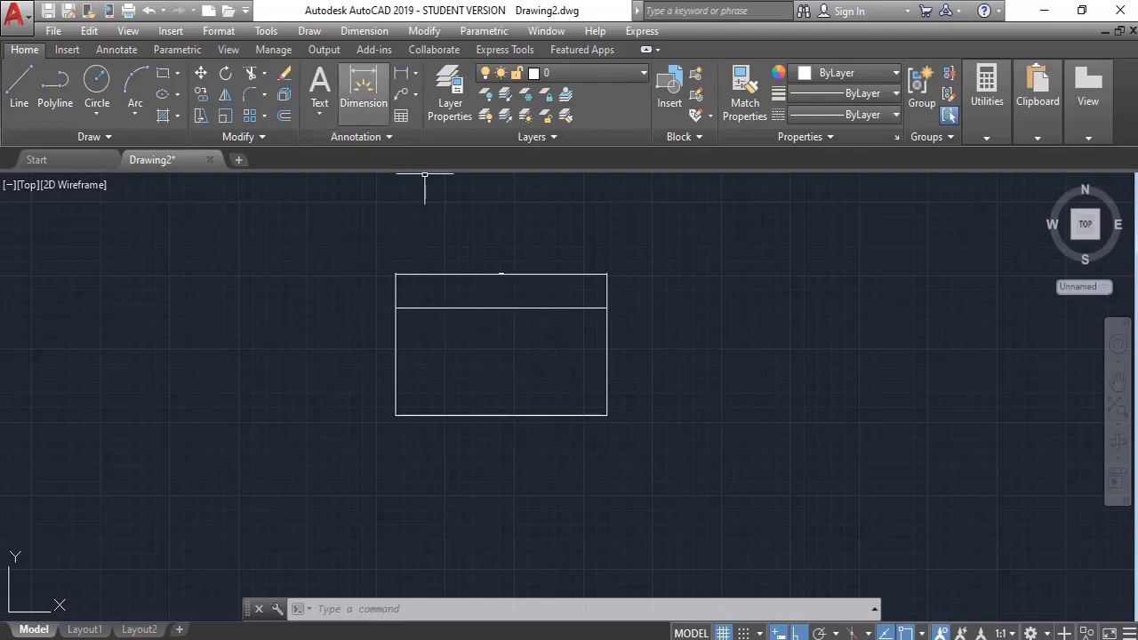
# Dimension the rectangle's bottom edge with a linear dimension placed below it, and examine its text and arrowheads up close
pyautogui.click(402, 73)
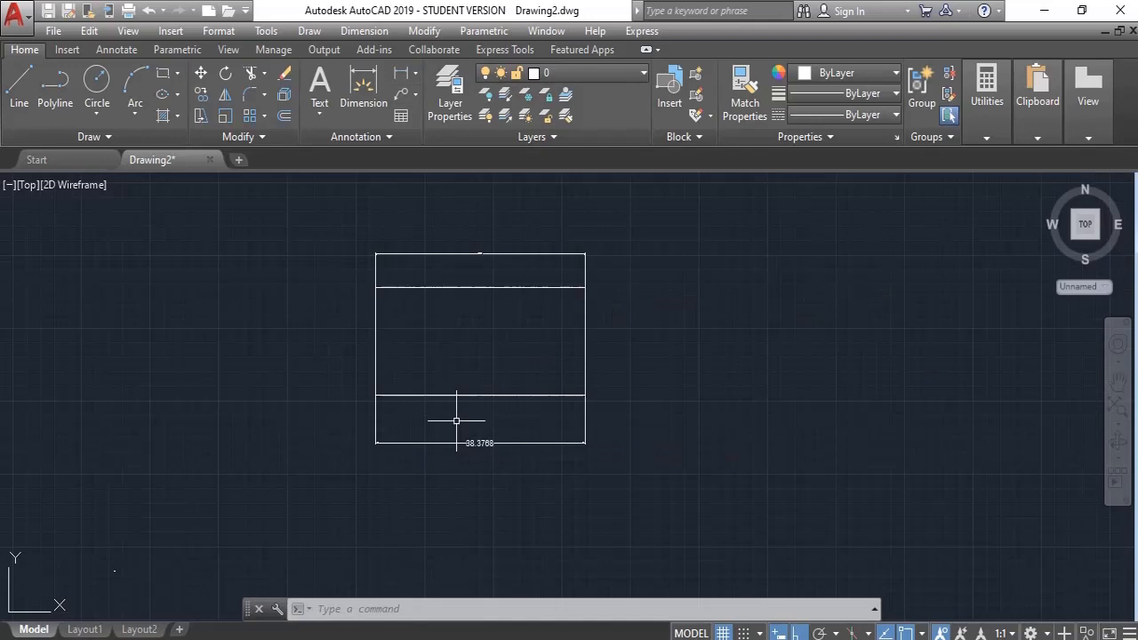
pyautogui.scroll(4, 459, 422)
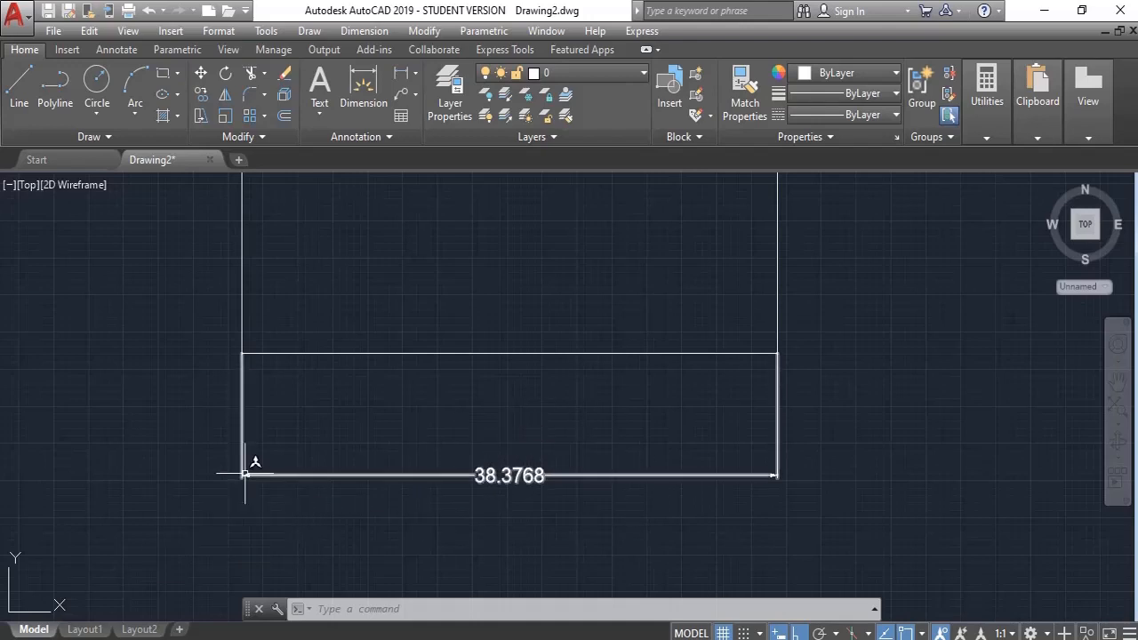
pyautogui.scroll(4, 249, 467)
pyautogui.scroll(-4, 430, 463)
pyautogui.scroll(-4, 516, 453)
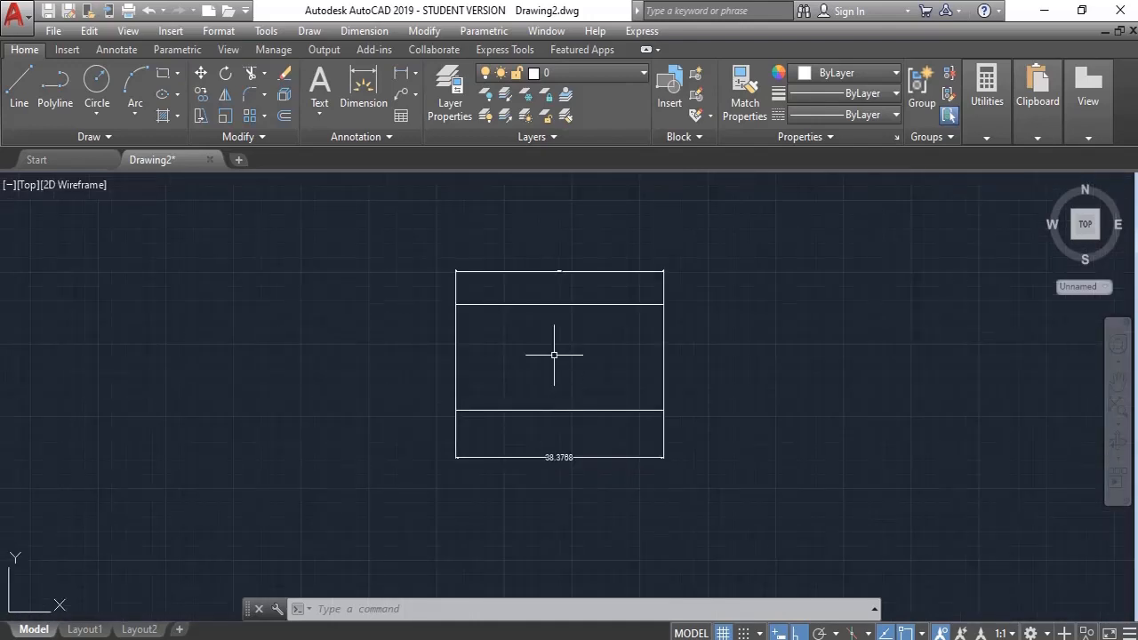
pyautogui.moveTo(554, 356)
pyautogui.mouseDown(button='middle')
pyautogui.moveTo(541, 389)
pyautogui.moveTo(492, 388)
pyautogui.moveTo(502, 359)
pyautogui.mouseUp(button='middle')
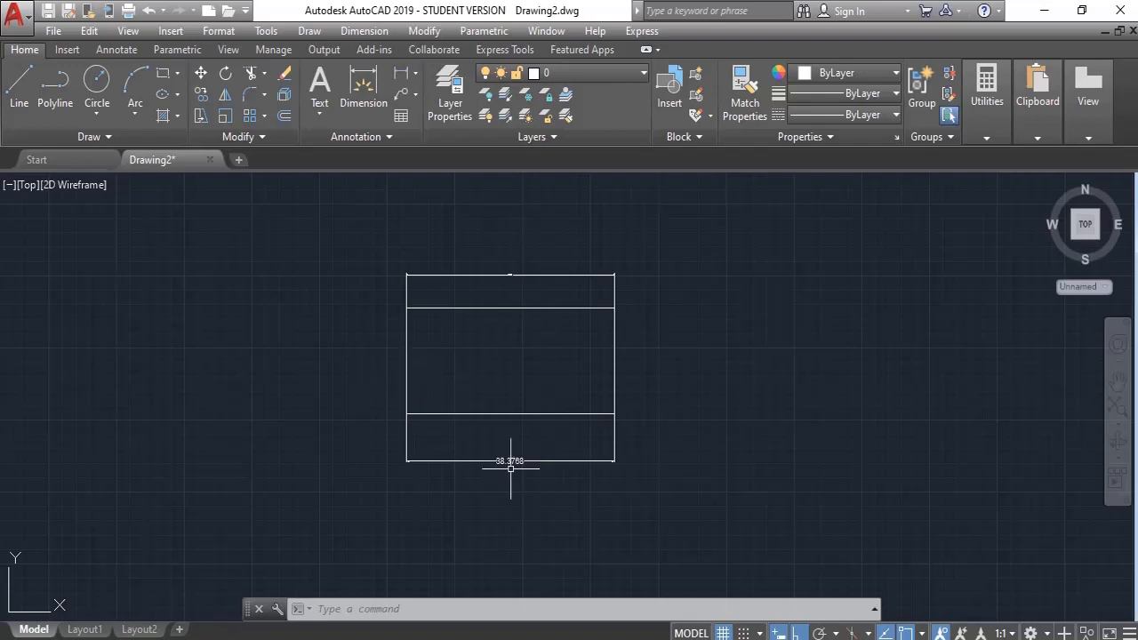
# Draw a freehand-sized circle by center and radius to the left of the dimensioned rectangle, clear of its edges
pyautogui.click(97, 80)
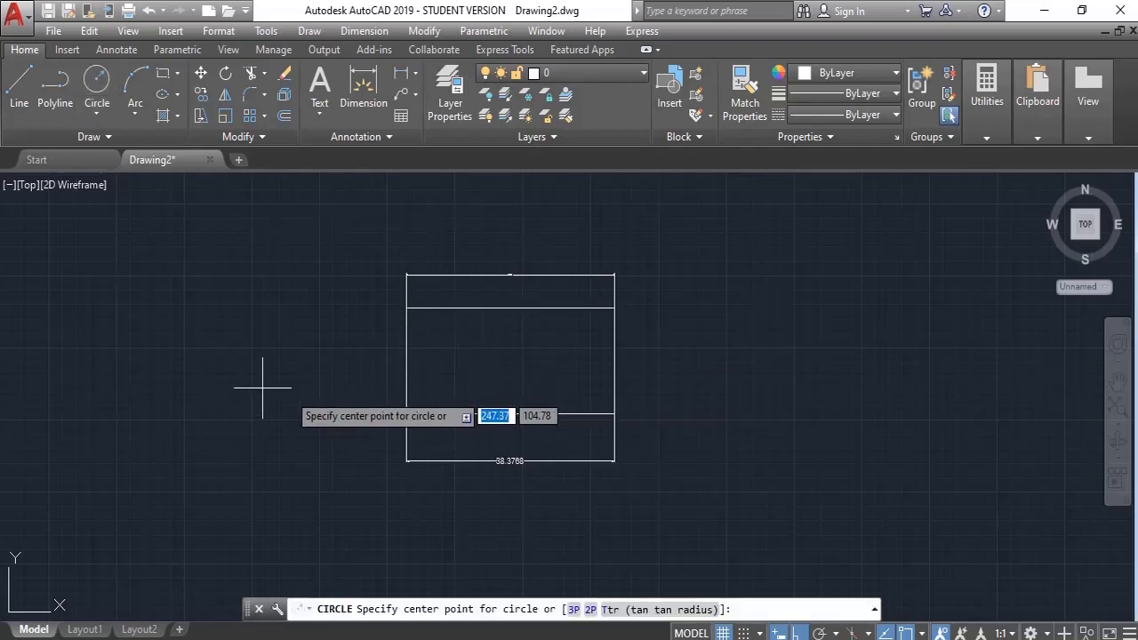
pyautogui.click(196, 316)
pyautogui.click(244, 390)
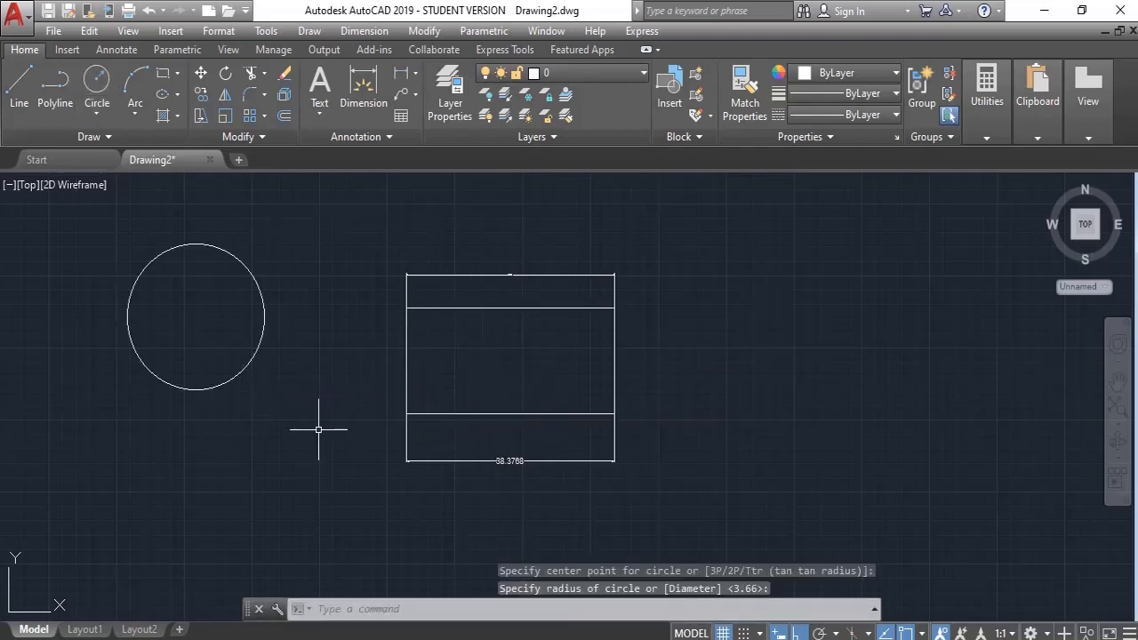